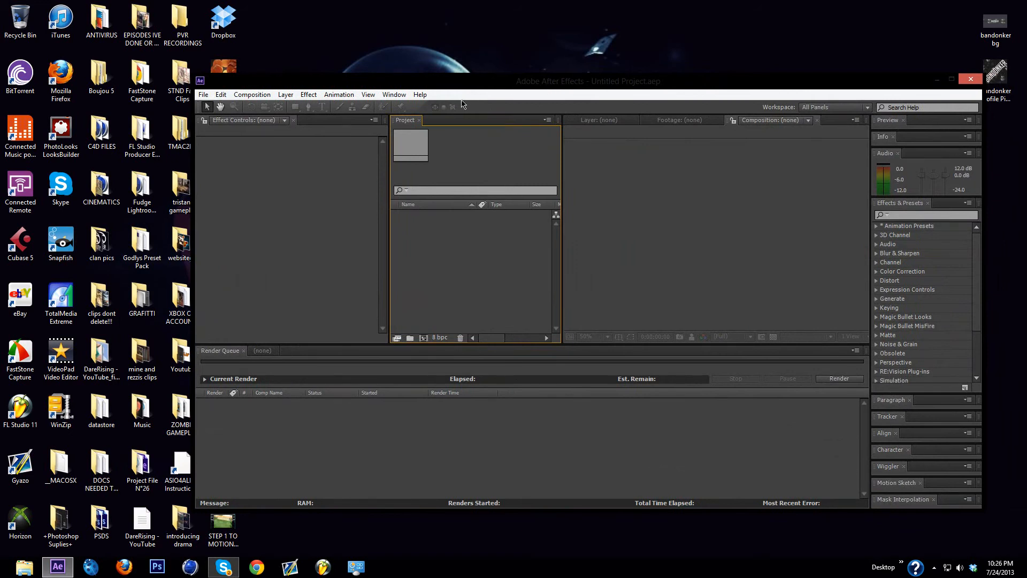
Step: Import the Untitled video from the Nuketown 2025 folder inside CINEMATICS into the After Effects project
drag(478, 86, 487, 84)
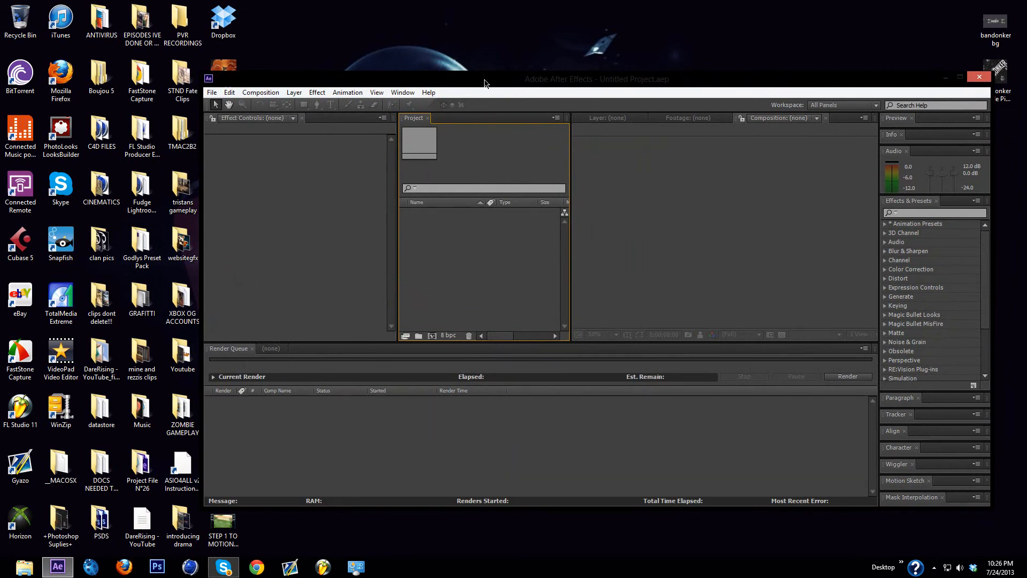
mouse_move(484, 83)
mouse_down()
mouse_move(466, 183)
mouse_move(486, 68)
mouse_up()
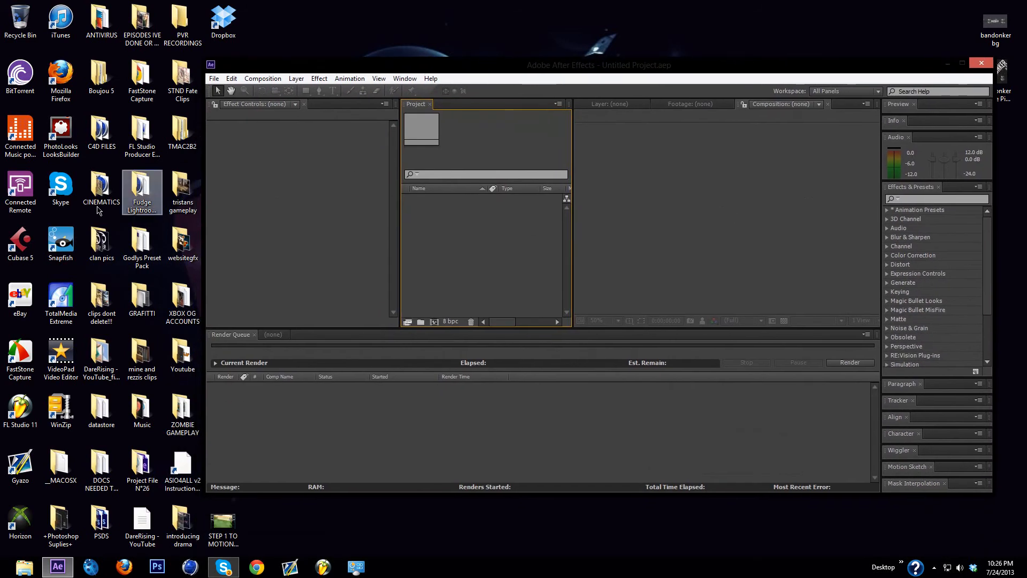
double_click(101, 187)
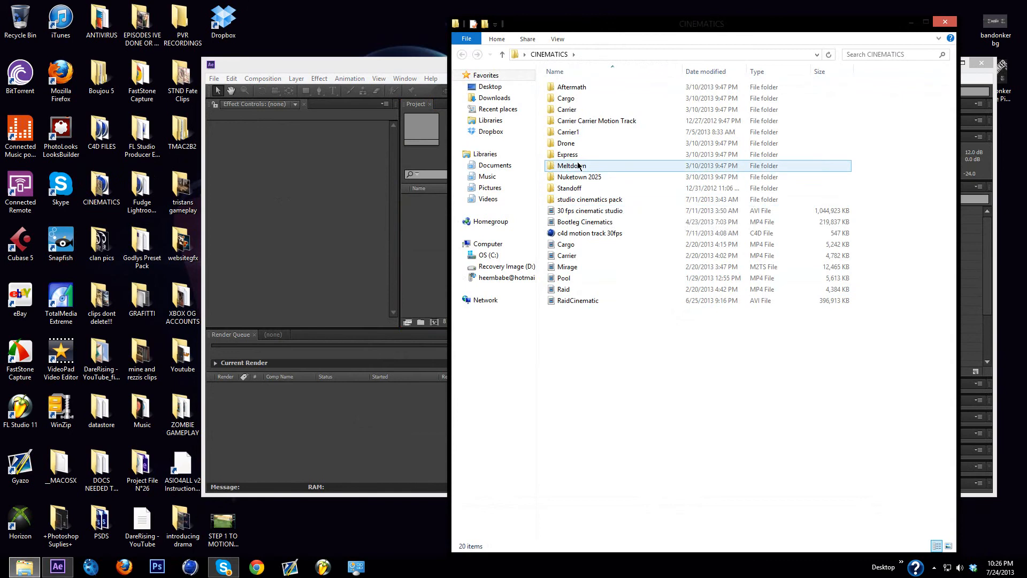
double_click(626, 177)
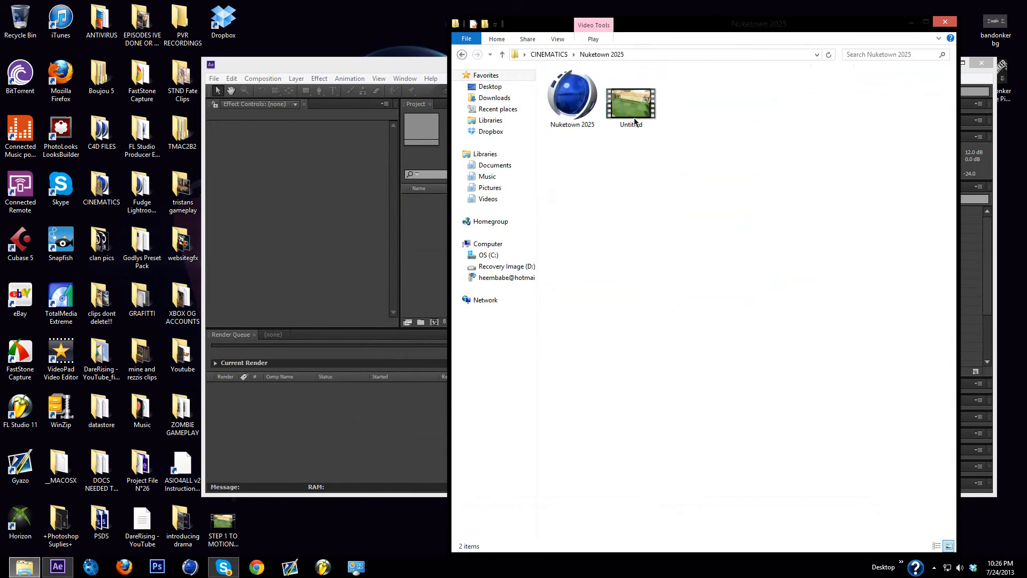
drag(640, 106, 466, 238)
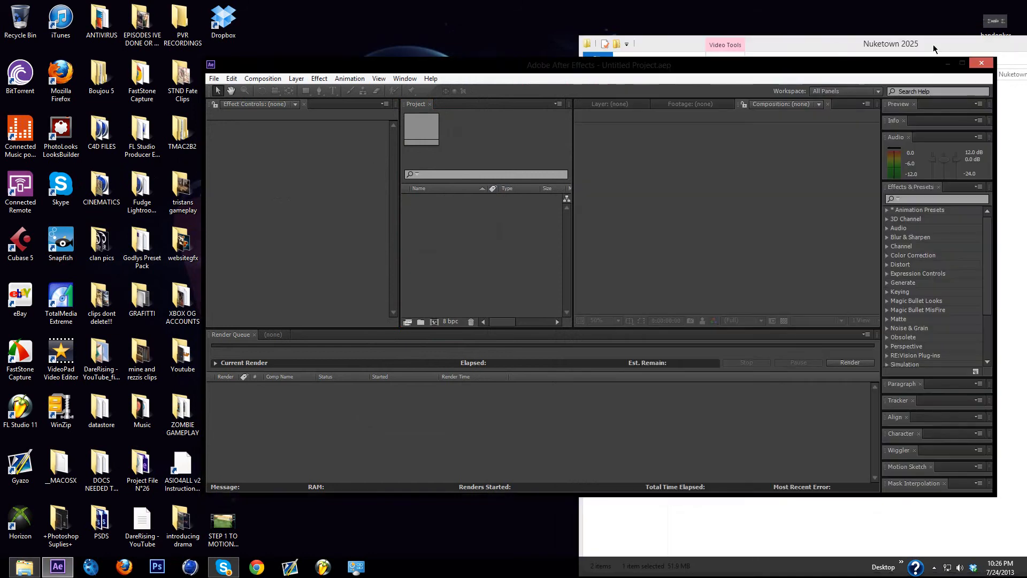
Step: Close the Nuketown 2025 folder window and maximize the After Effects window
drag(914, 31, 711, 21)
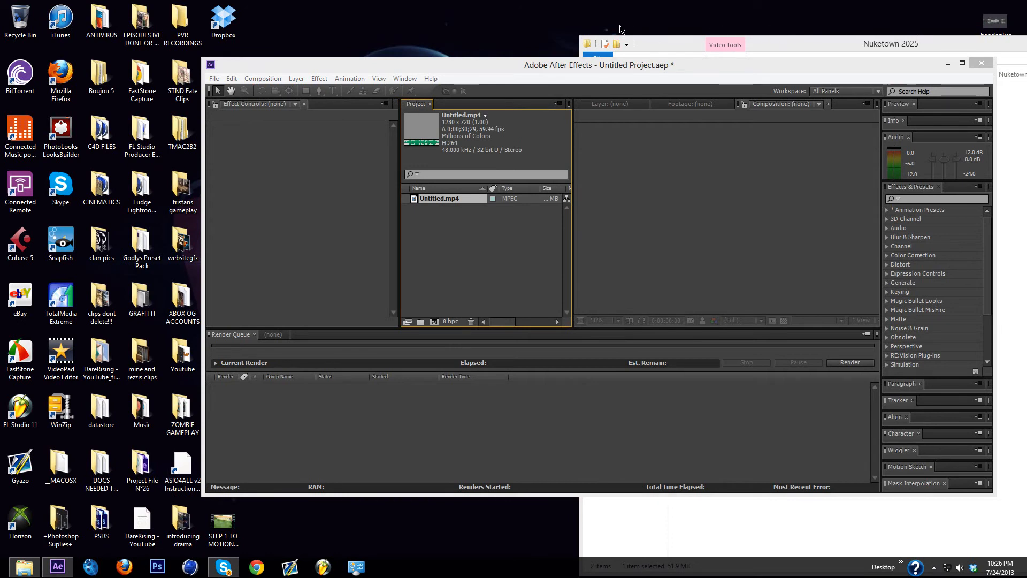
drag(637, 66, 596, 138)
drag(674, 25, 635, 35)
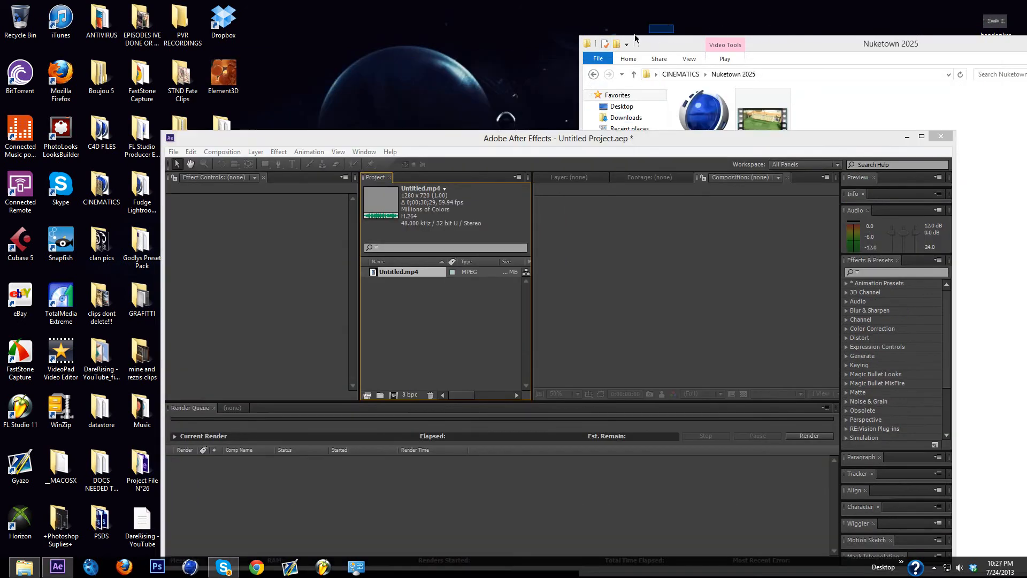
drag(839, 46, 482, 33)
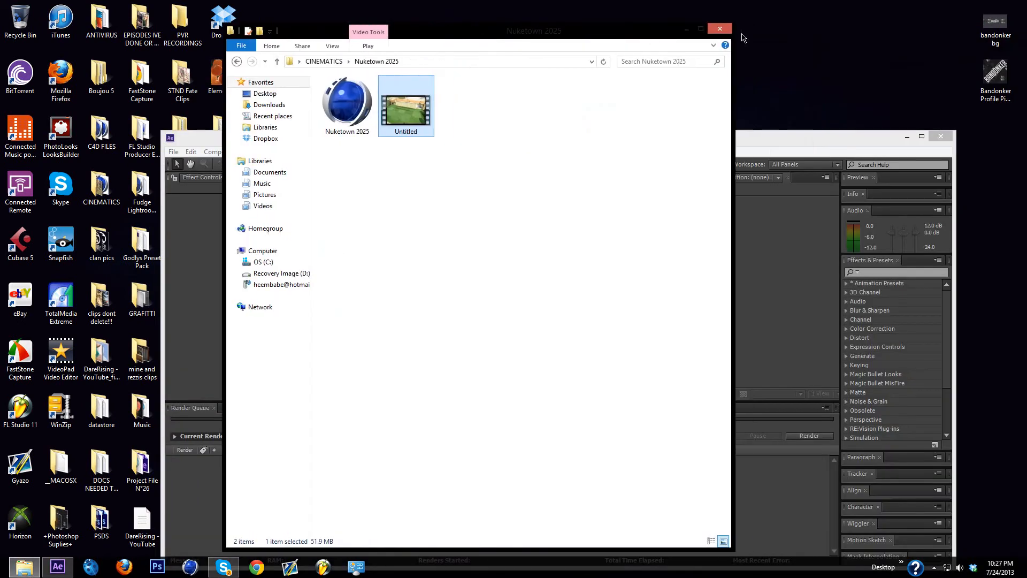
click(720, 28)
drag(695, 138, 714, 30)
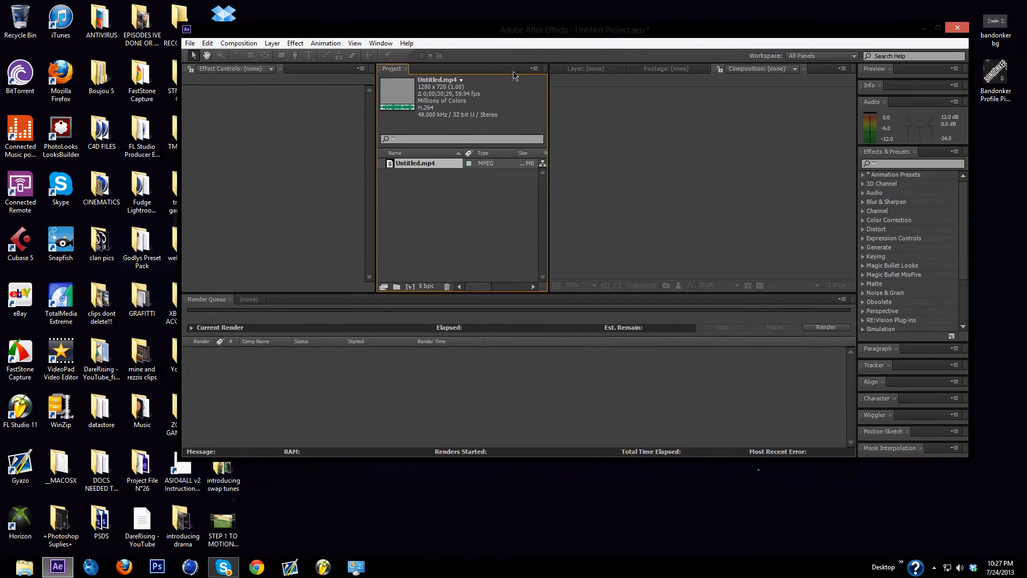
click(939, 27)
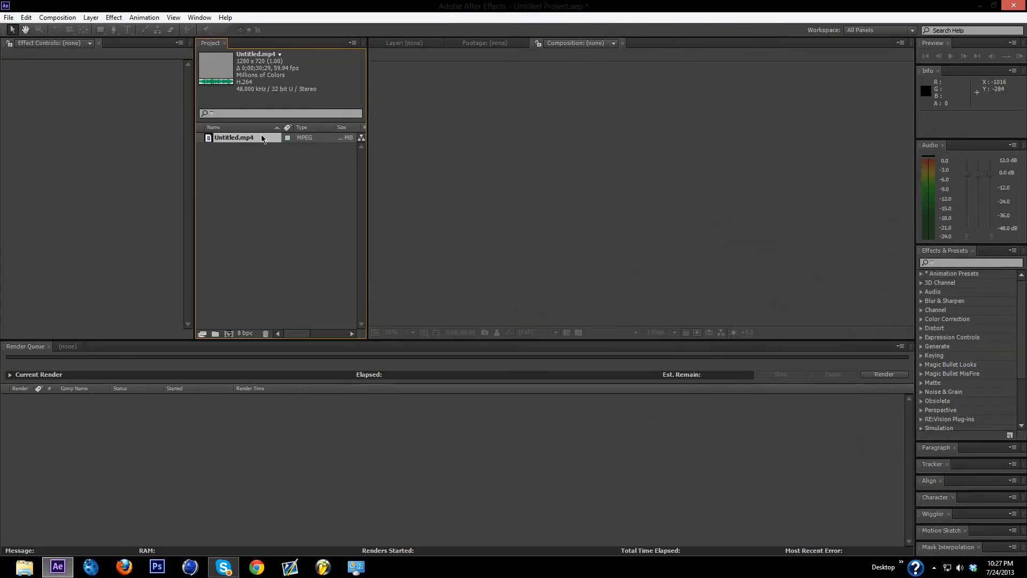
Step: Create a composition from Untitled.mp4 and add it to the render queue
drag(262, 139, 232, 336)
key(Caps_Lock)
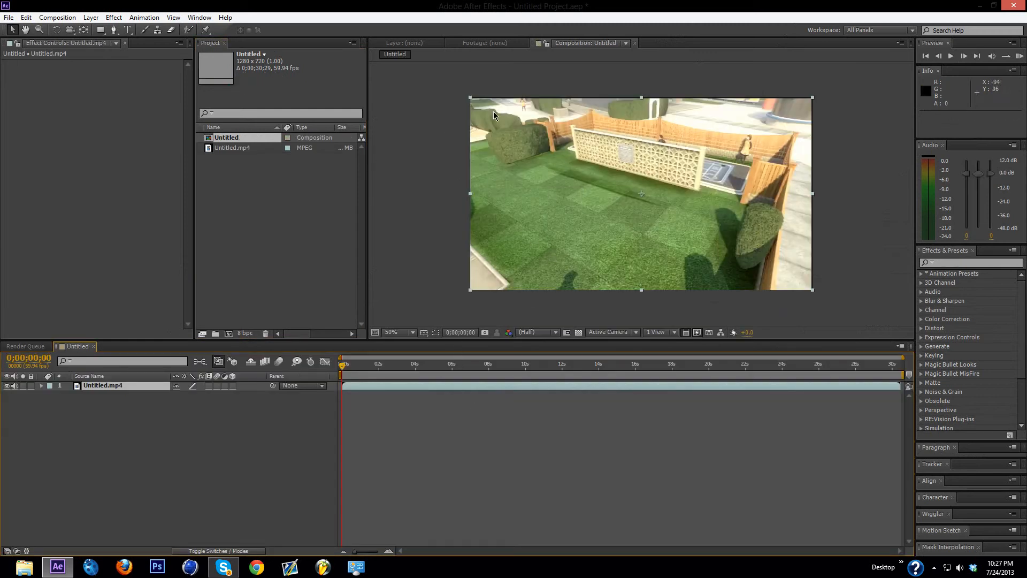
click(62, 21)
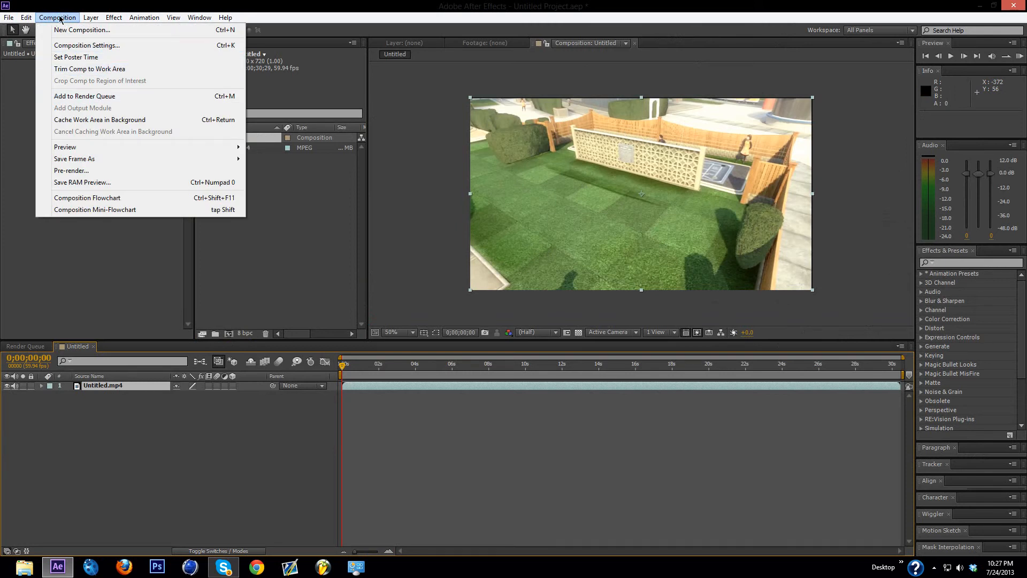
click(79, 96)
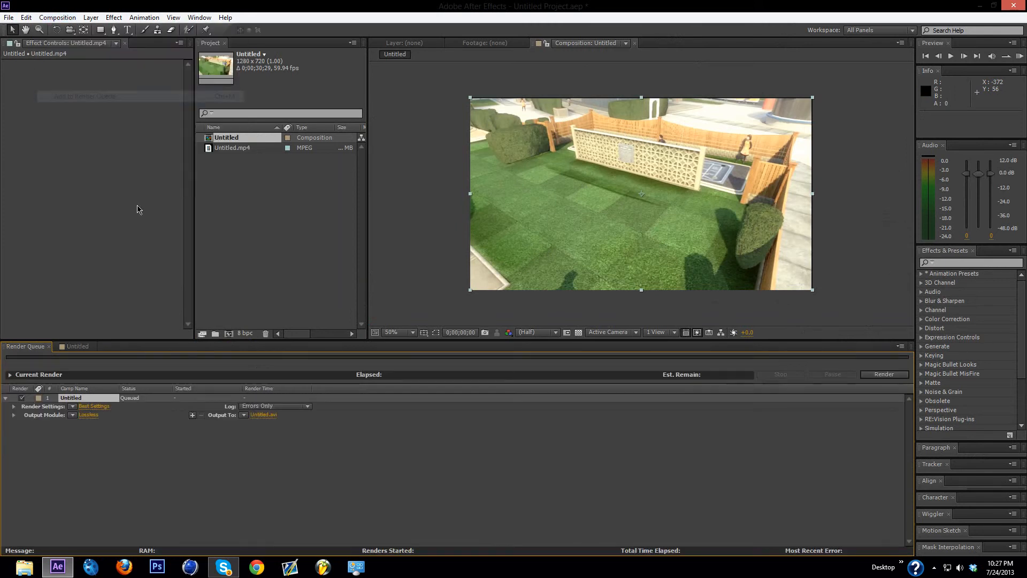
Step: Set the queued composition's render settings to use a frame rate of 30 instead of the comp's frame rate
click(95, 406)
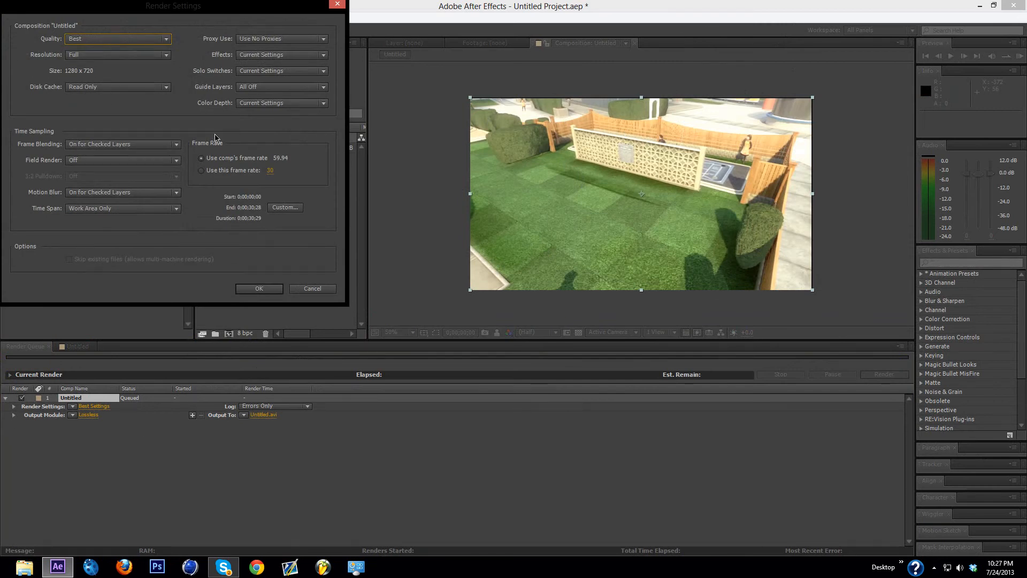
click(202, 171)
click(263, 290)
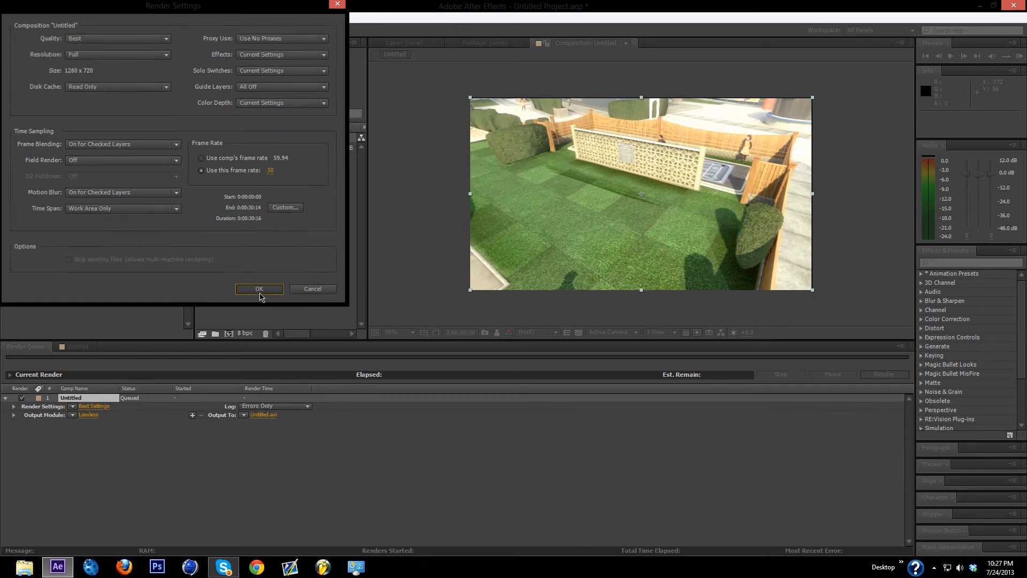
Step: Set the output module's format to AVI for the queued render
click(87, 416)
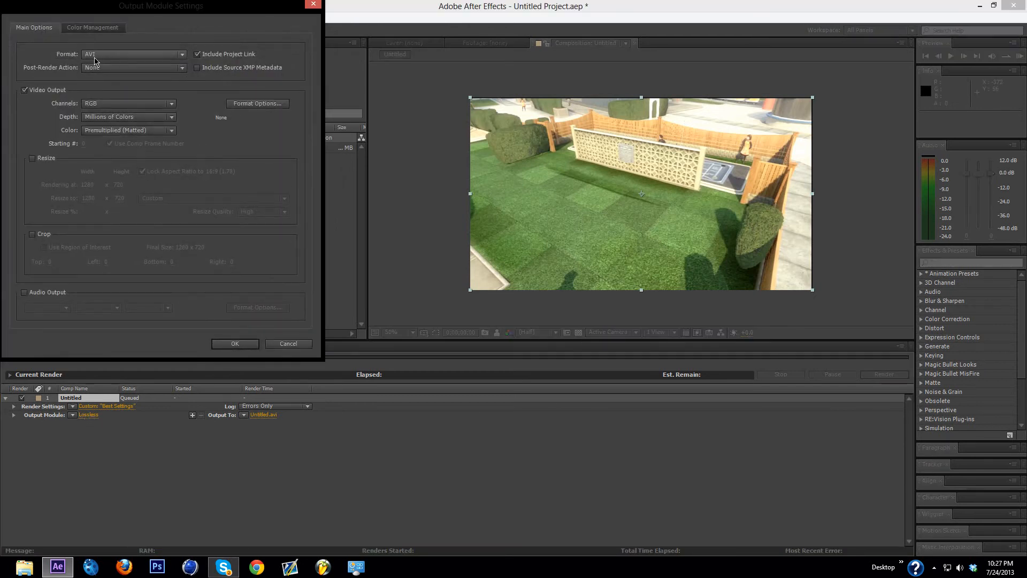
click(118, 55)
click(117, 81)
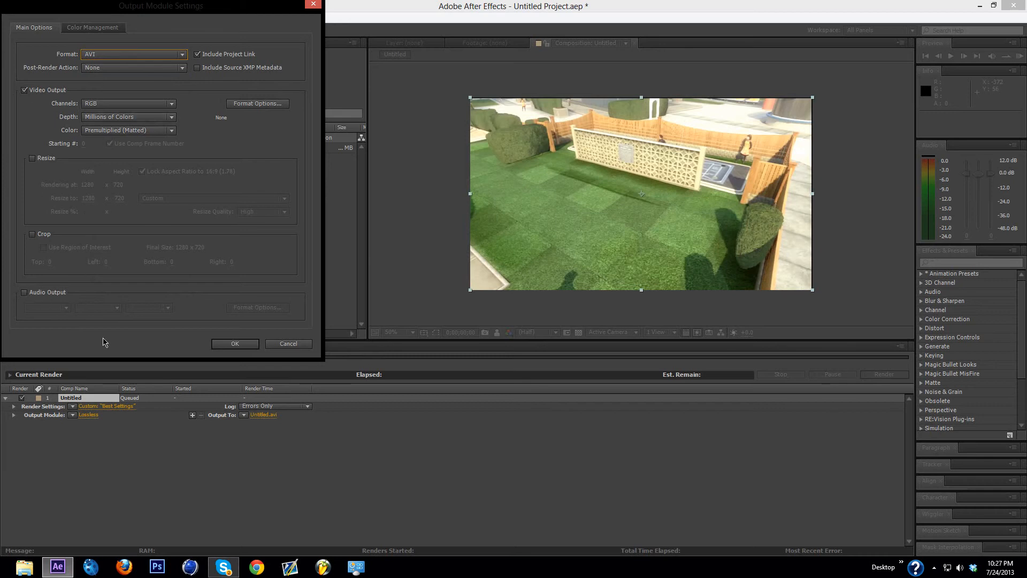
click(95, 28)
click(34, 27)
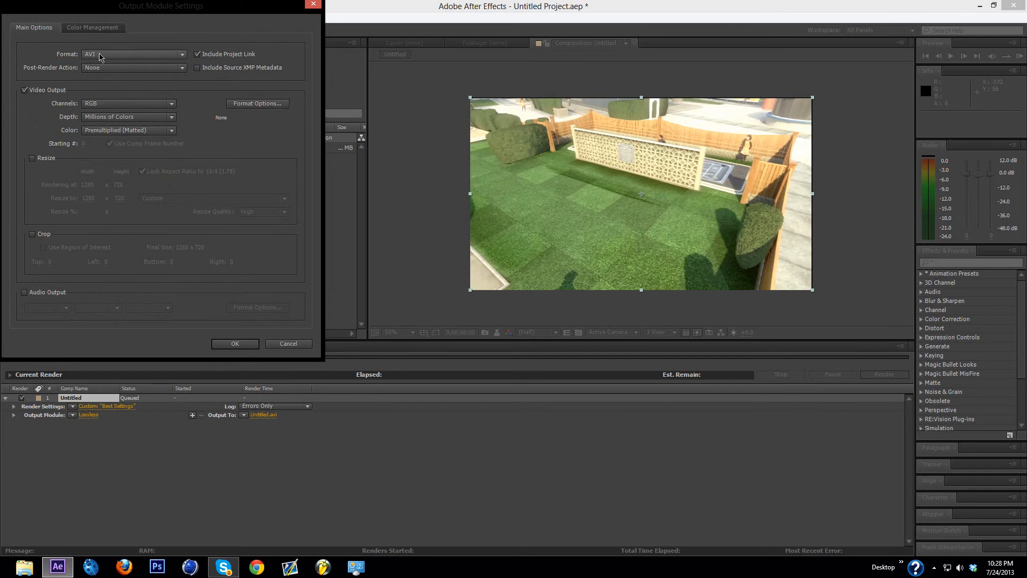
click(236, 343)
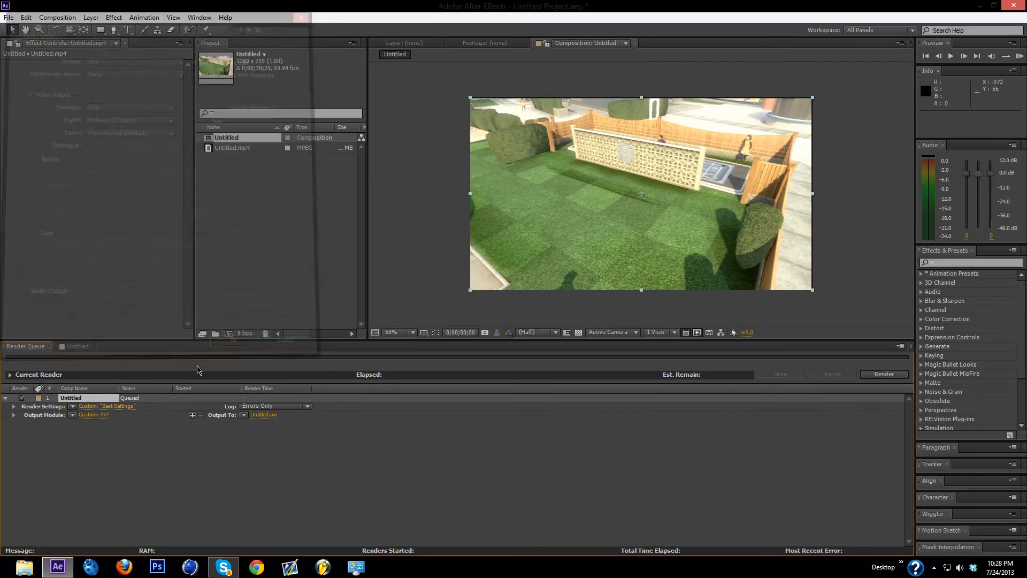
click(264, 415)
click(69, 99)
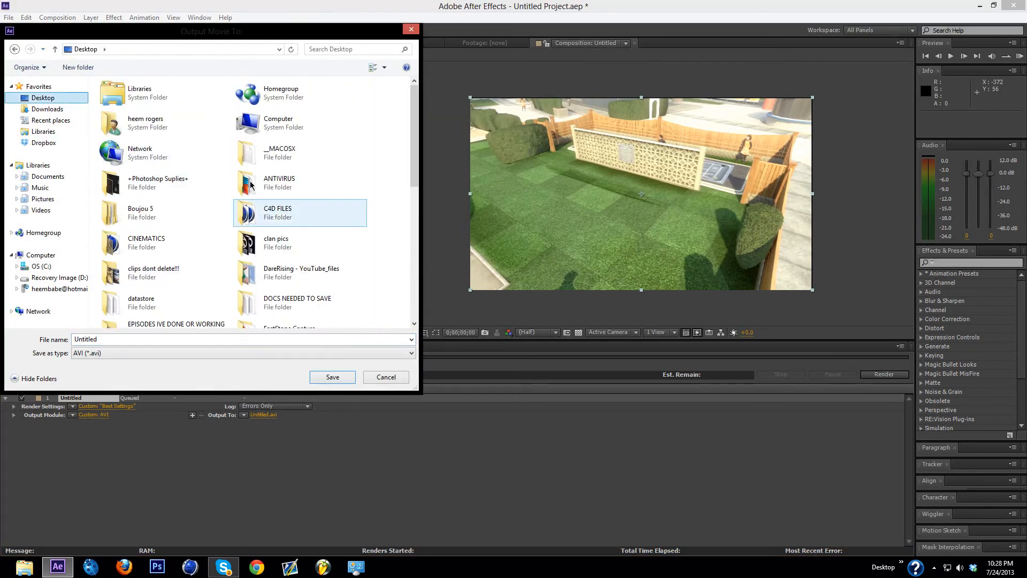
click(127, 337)
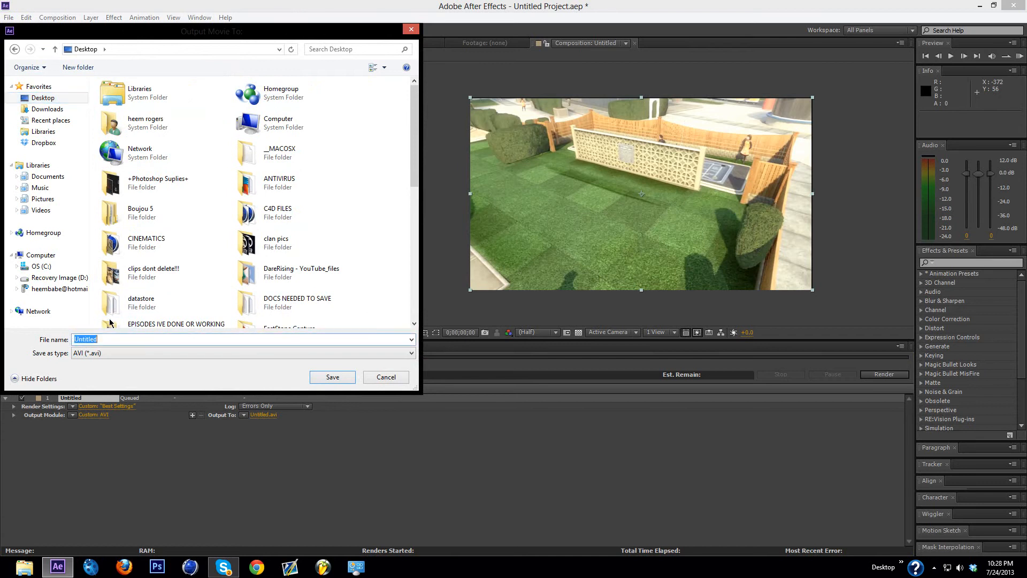
key(BackSpace)
text(step 1)
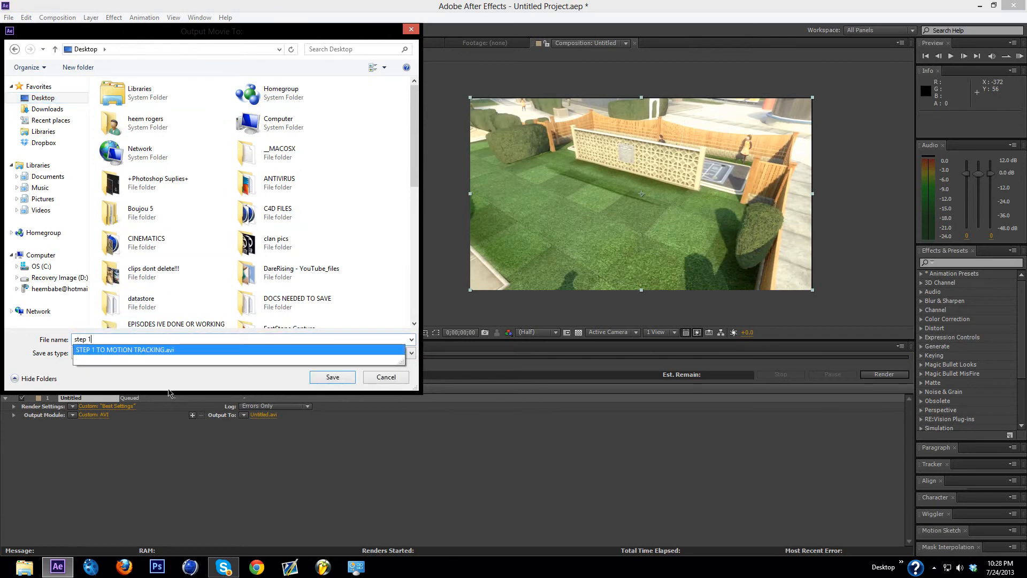
key(BackSpace)
key(BackSpace)
key(BackSpace)
key(BackSpace)
key(BackSpace)
key(BackSpace)
click(412, 30)
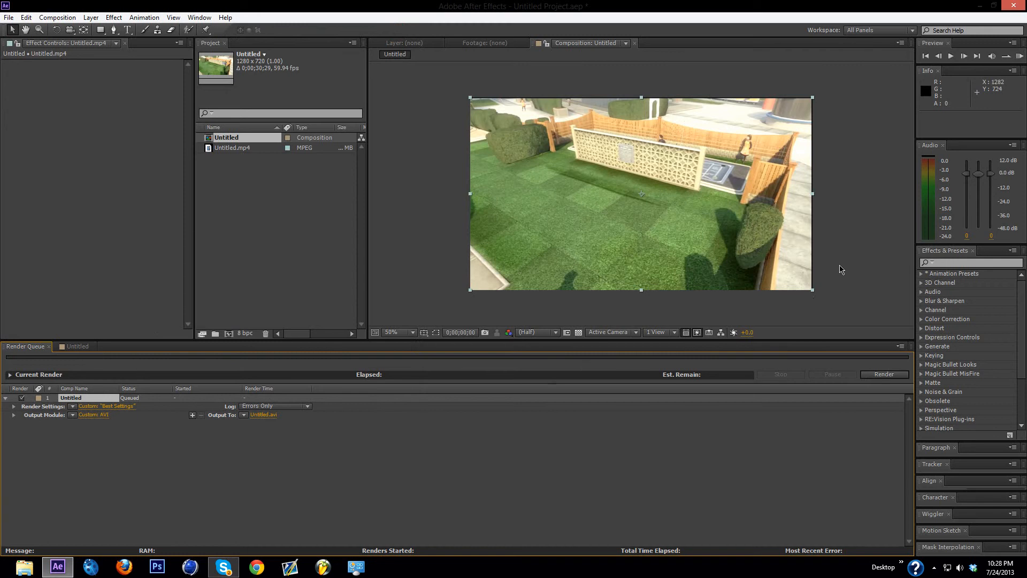
Step: Close After Effects without saving the project and switch to boujou
click(1011, 6)
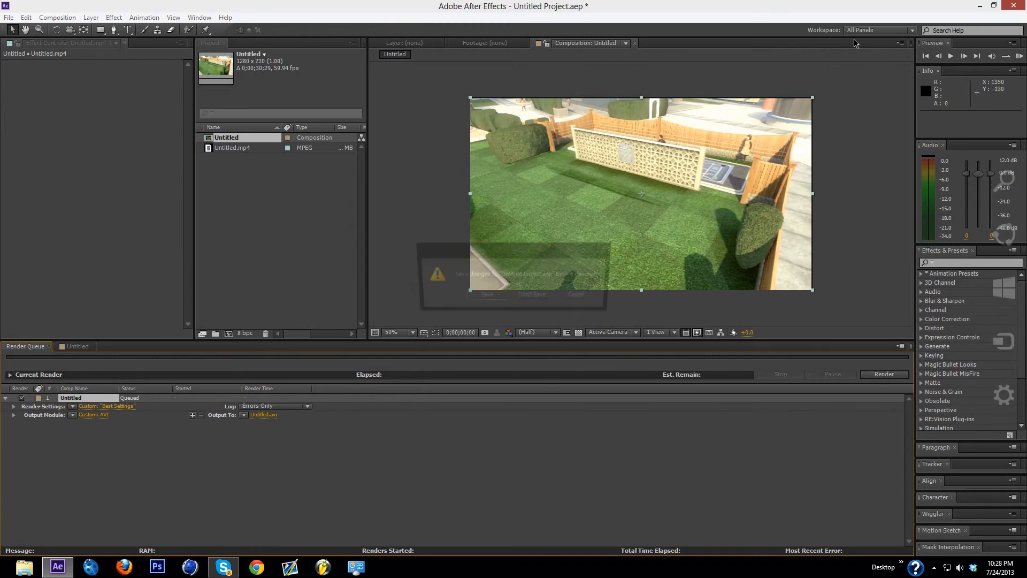
click(535, 297)
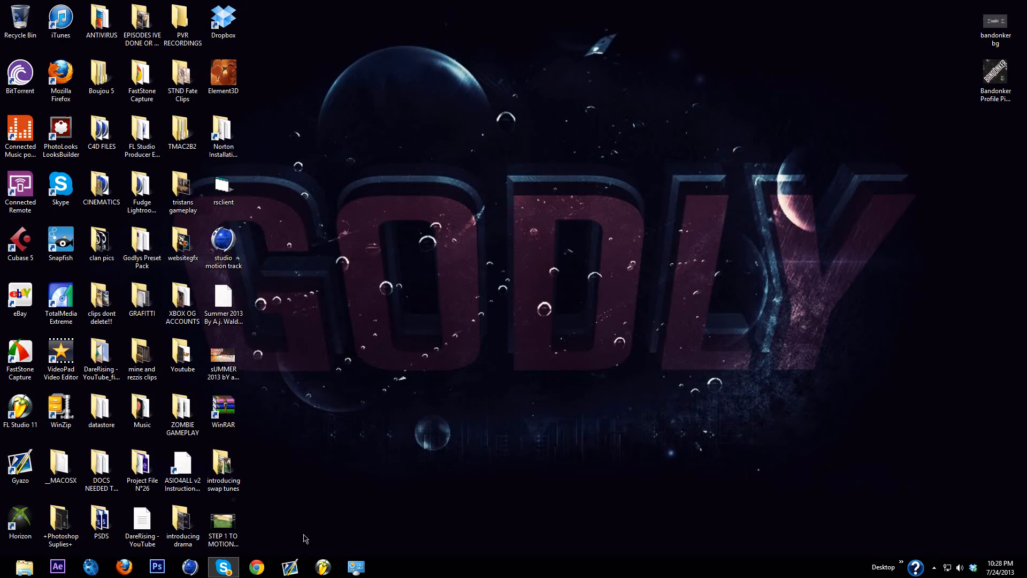
click(92, 568)
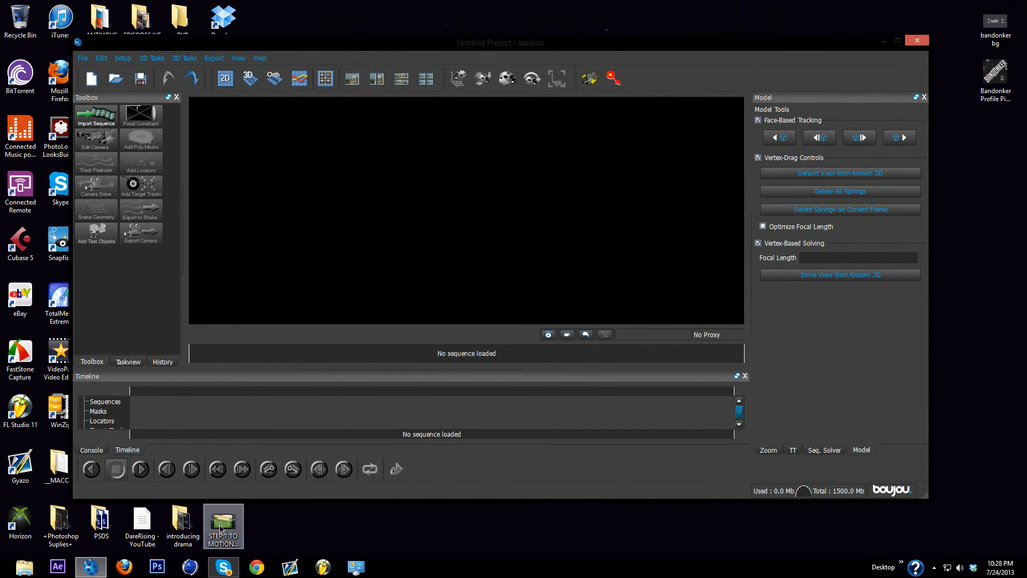
Step: Load STEP 1 TO MOTION TRACKING.avi from the desktop as an image sequence and set its end frame to 914
drag(220, 529, 307, 313)
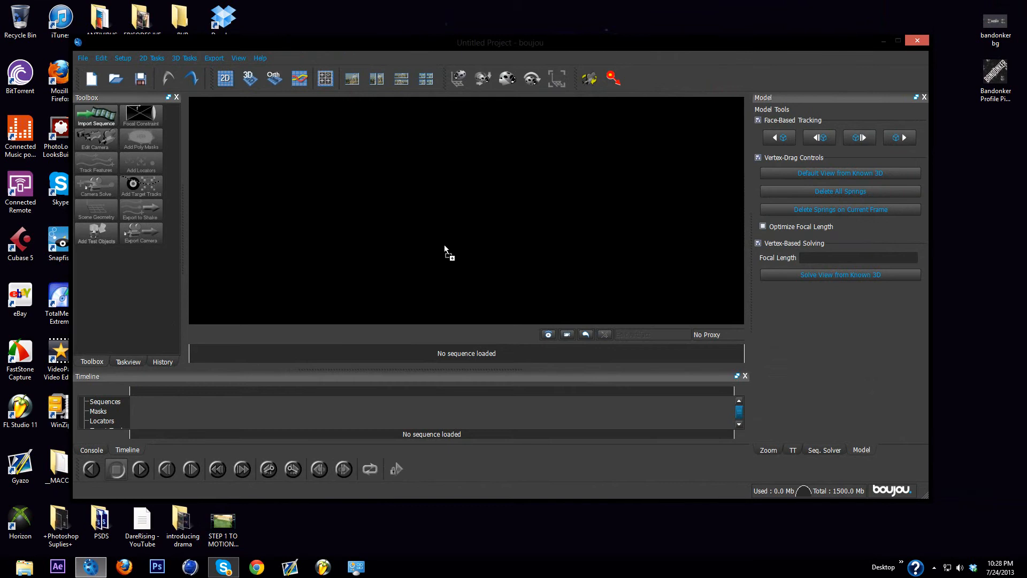
drag(433, 234, 434, 233)
drag(167, 90, 309, 102)
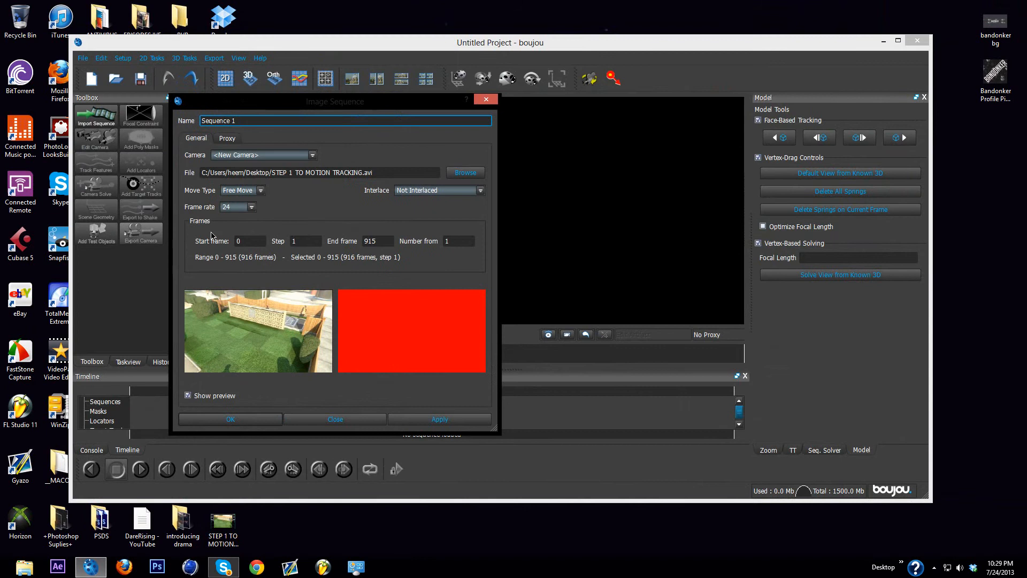
click(381, 241)
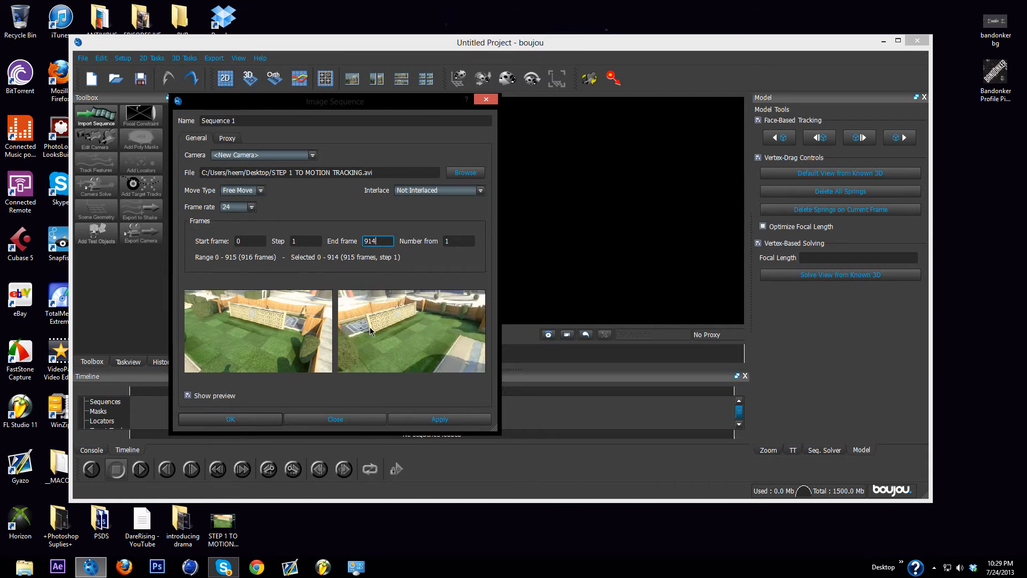
Step: Set the image sequence's frame rate to 30 and apply the settings to load the footage
click(252, 210)
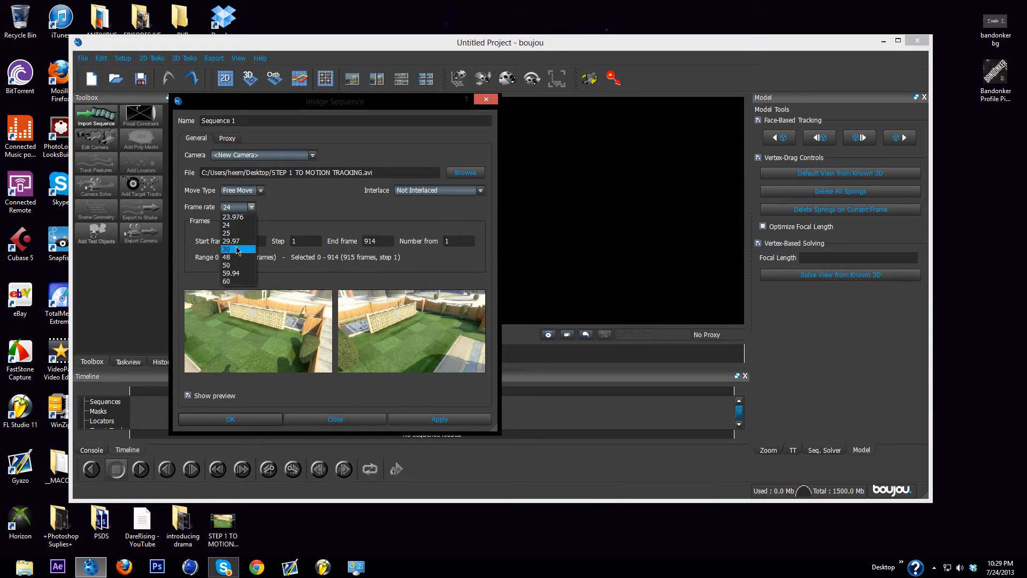
click(237, 250)
click(252, 211)
click(237, 249)
click(252, 207)
click(238, 249)
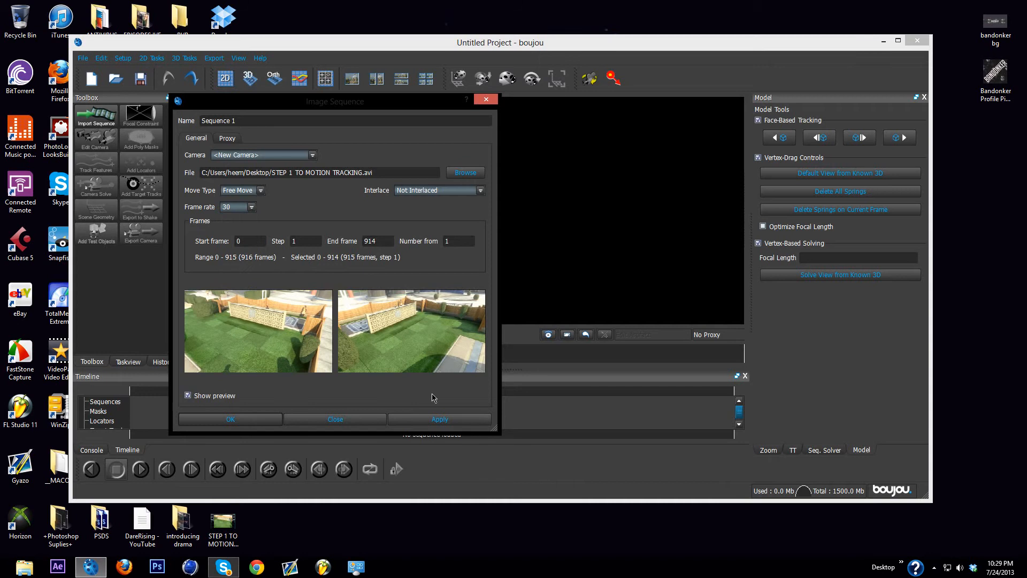
click(439, 419)
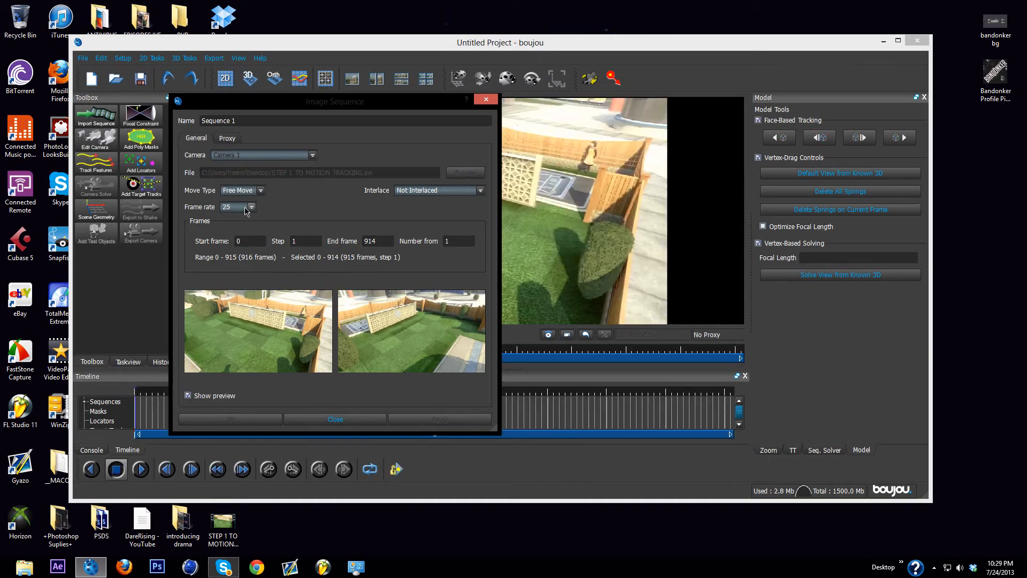
Step: Reselect a frame rate of 30 for the loaded sequence, apply it and close the sequence settings
click(253, 207)
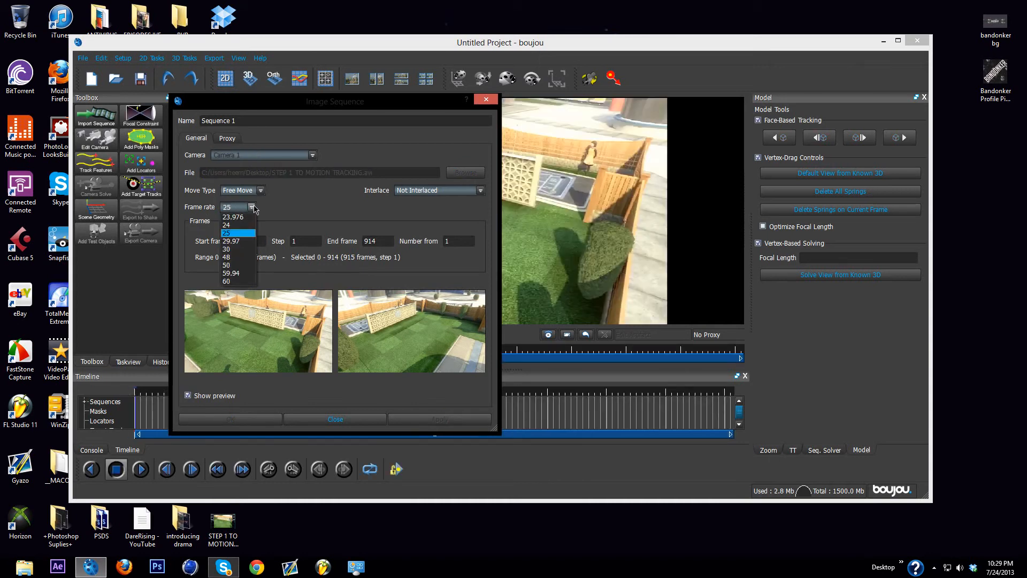
click(230, 249)
click(447, 419)
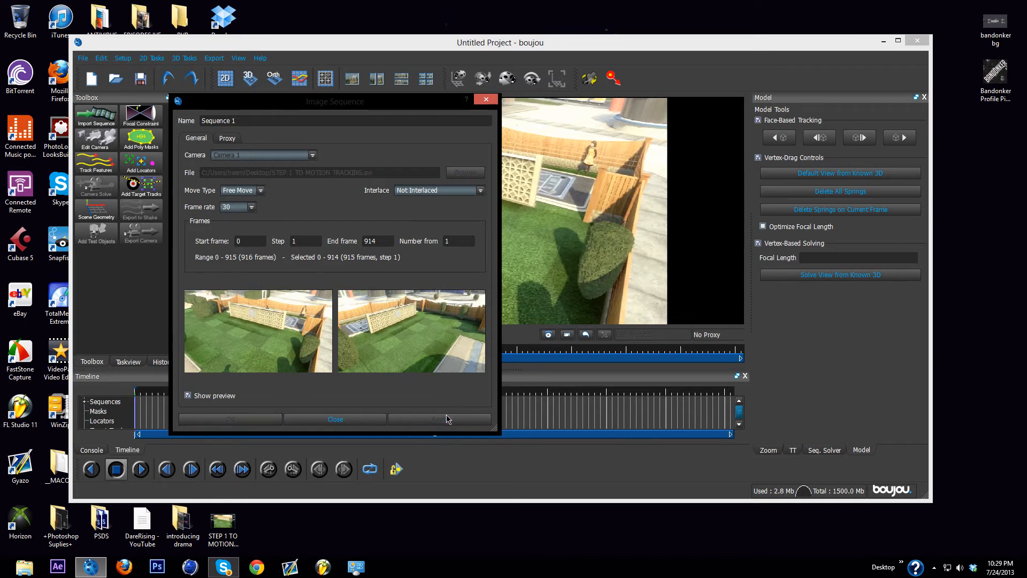
click(496, 102)
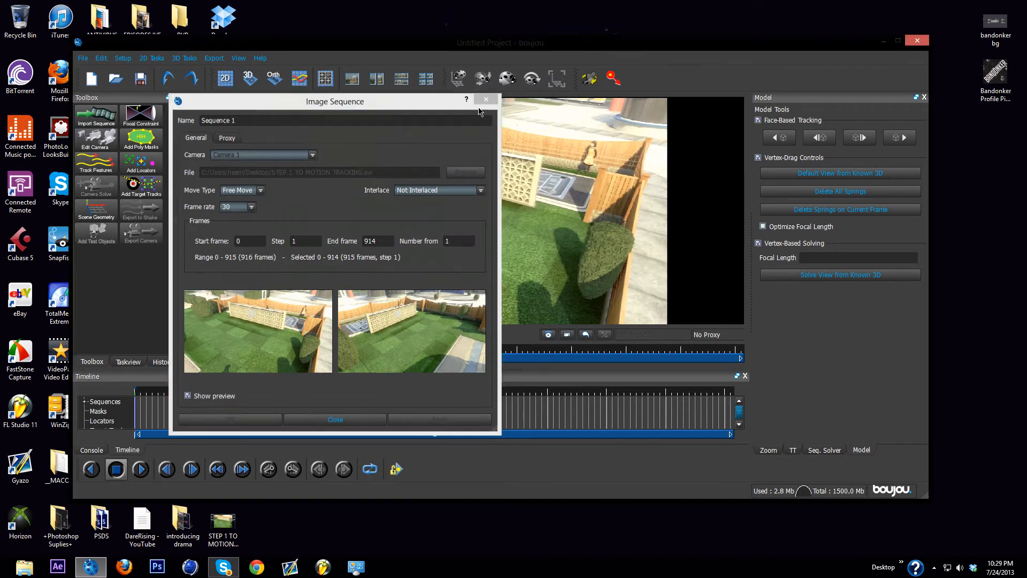
Step: Run feature tracking on all frames of Sequence 1 with the tracking sensitivity raised to its maximum
drag(139, 394, 15, 424)
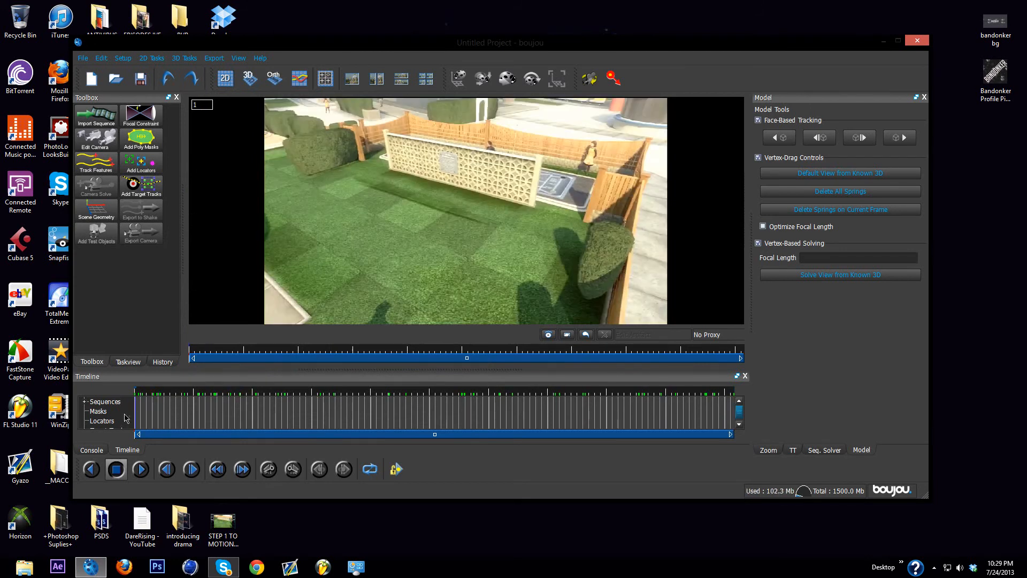
drag(154, 390, 122, 390)
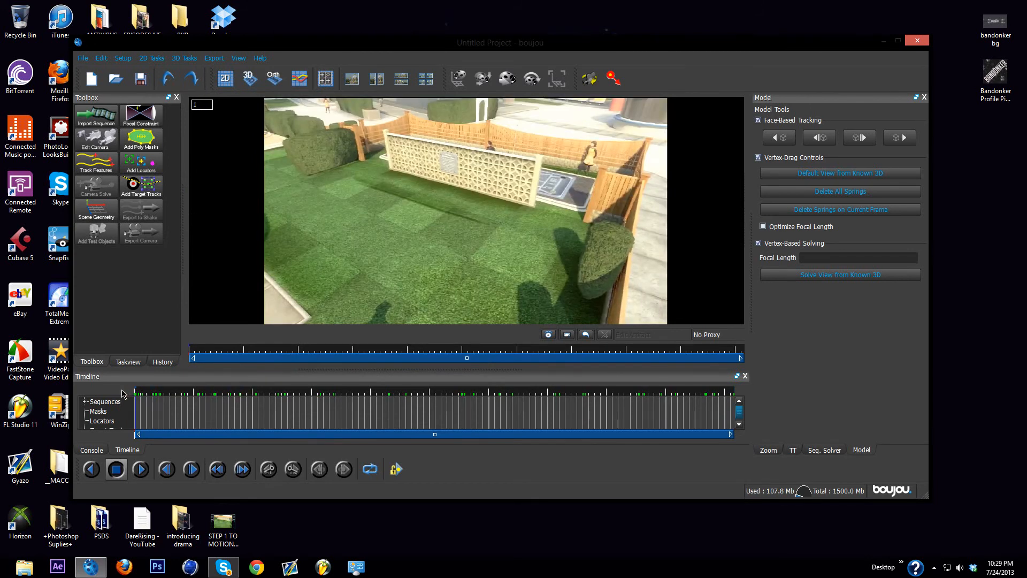
click(102, 166)
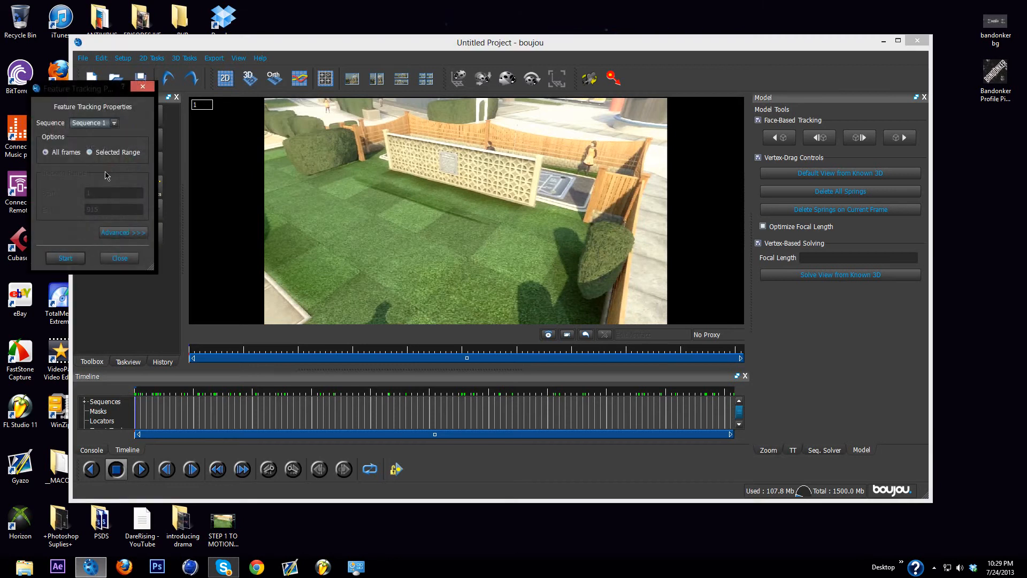
click(123, 232)
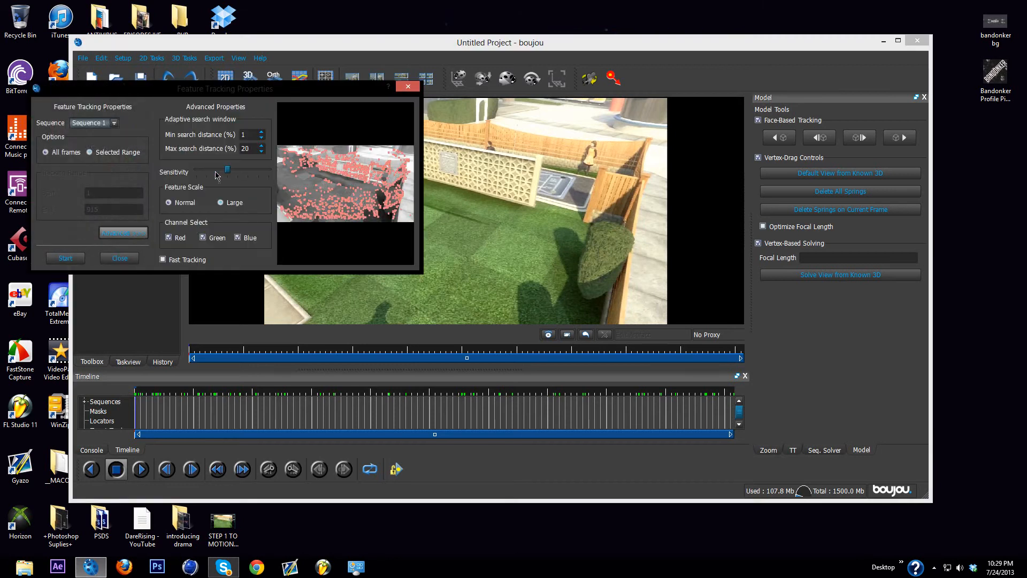
drag(227, 173, 269, 170)
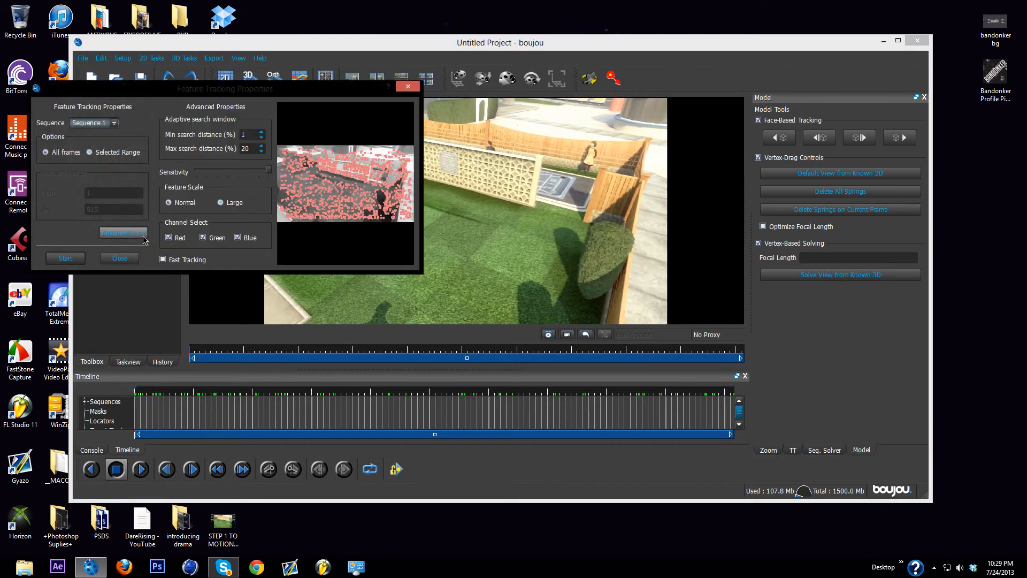
click(65, 258)
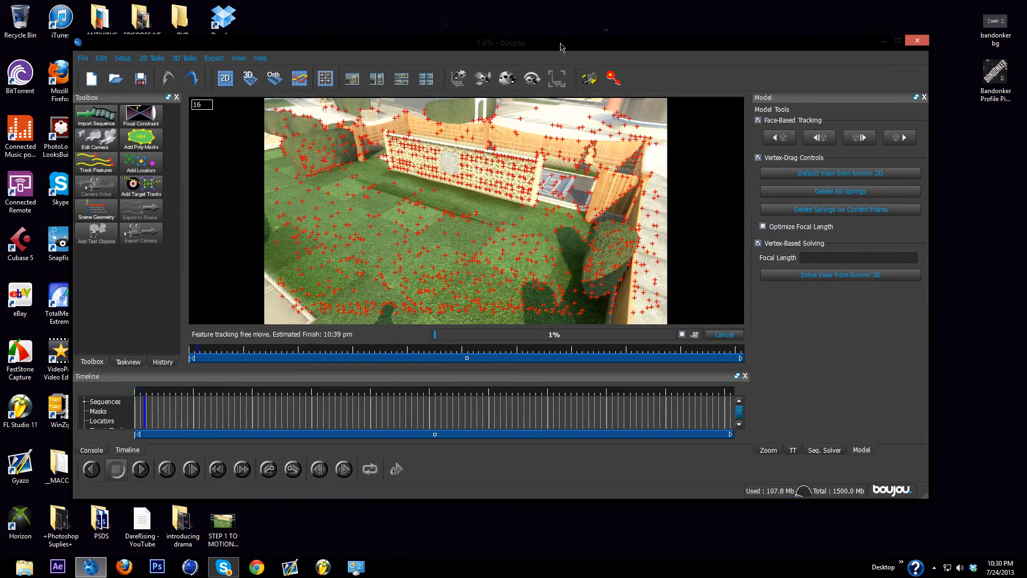
drag(478, 46, 544, 47)
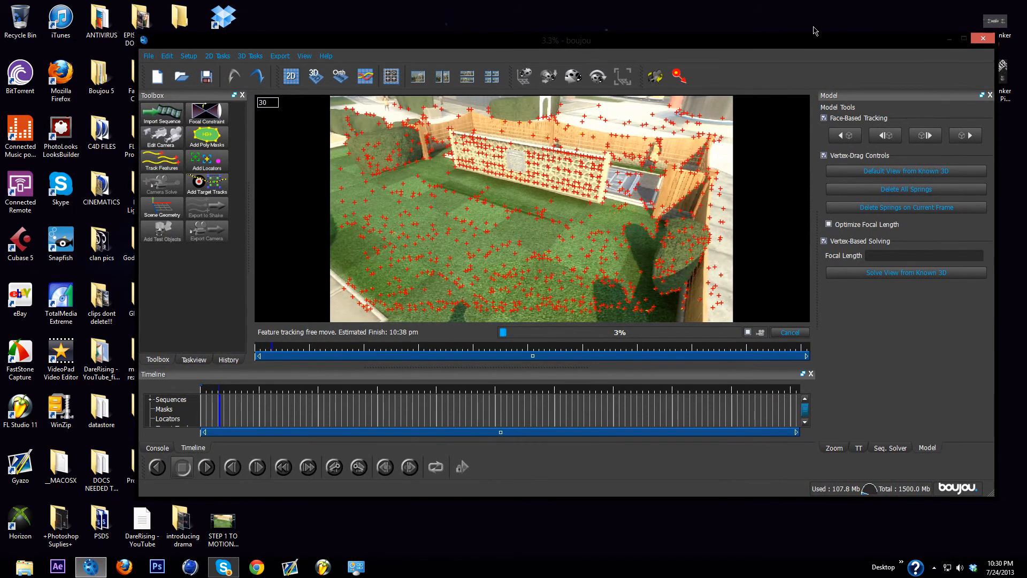
mouse_move(817, 44)
mouse_down()
mouse_move(785, 46)
mouse_move(798, 46)
mouse_up()
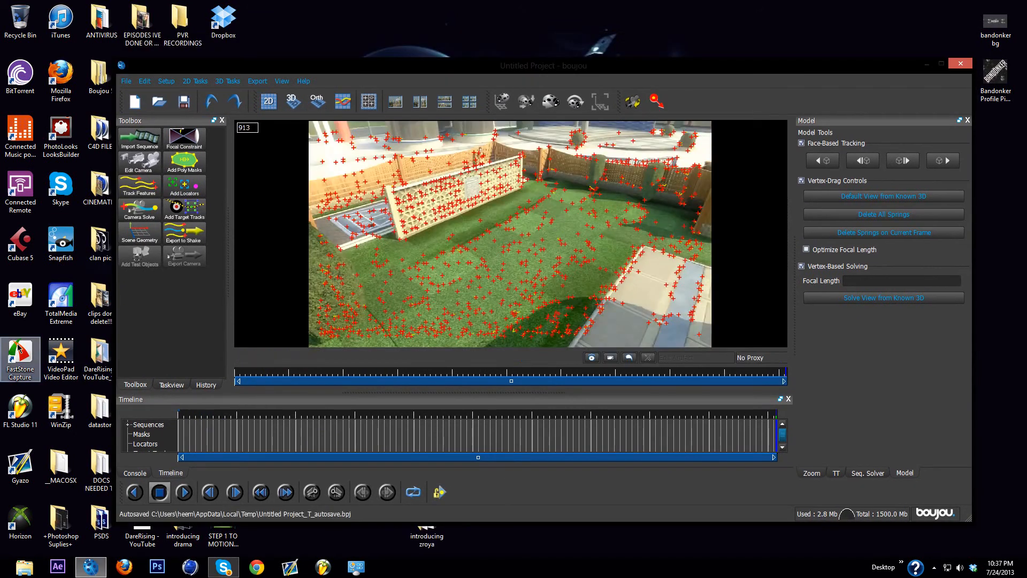
click(489, 294)
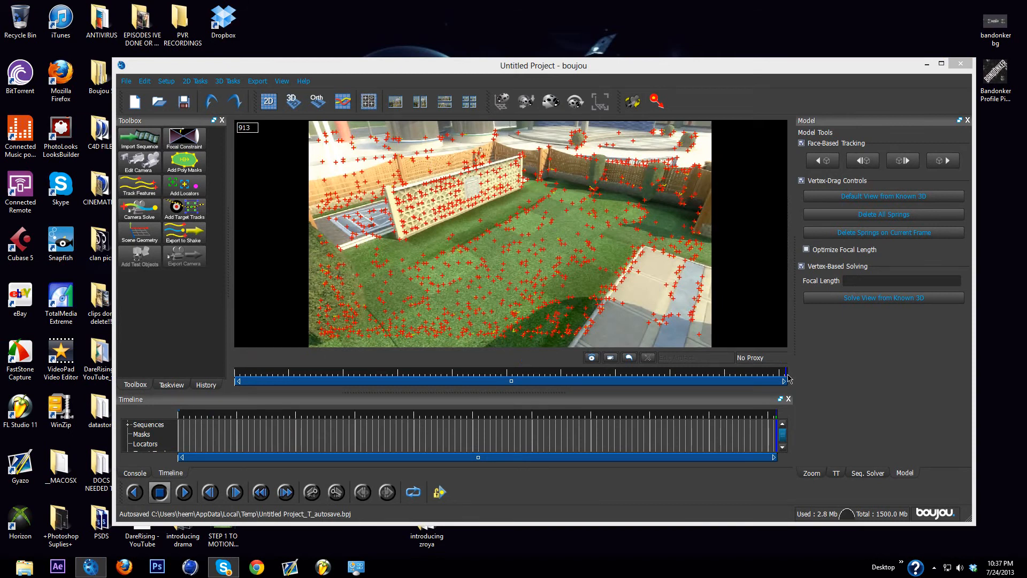
Step: Run the camera solve on all frames of Sequence 1 with camera path smoothness optimization enabled
drag(785, 373, 242, 370)
click(145, 213)
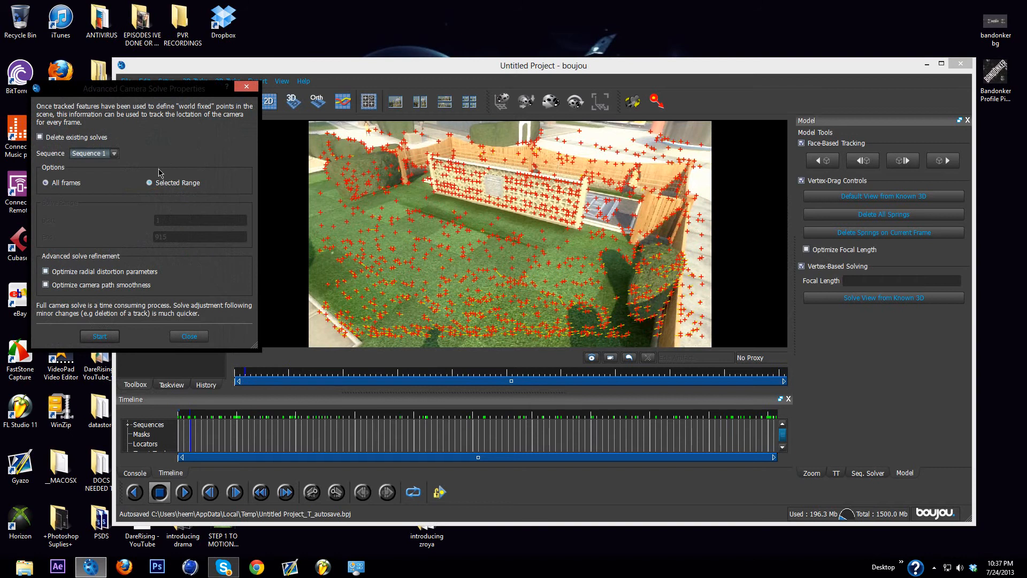
drag(158, 89, 144, 254)
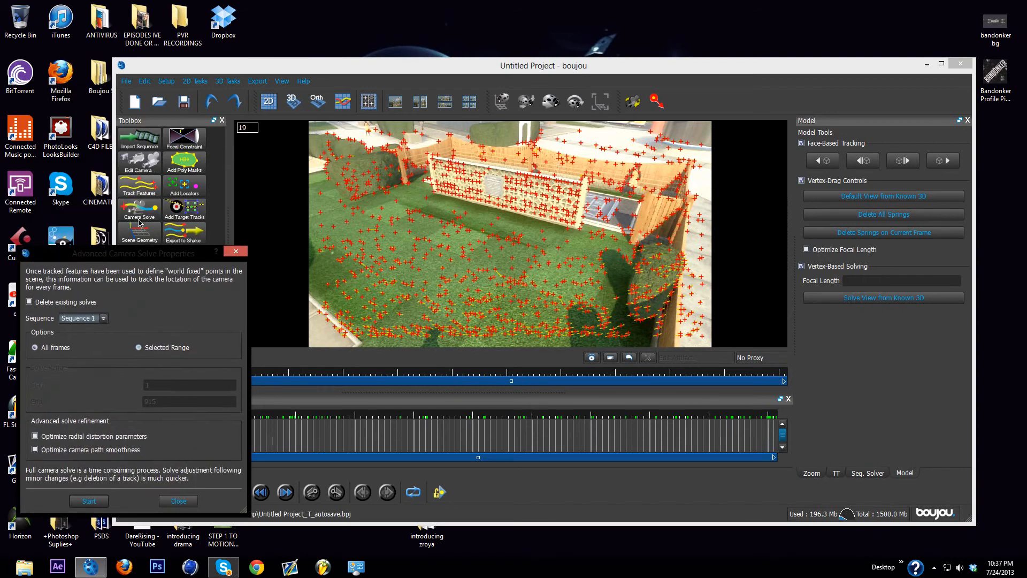
click(35, 450)
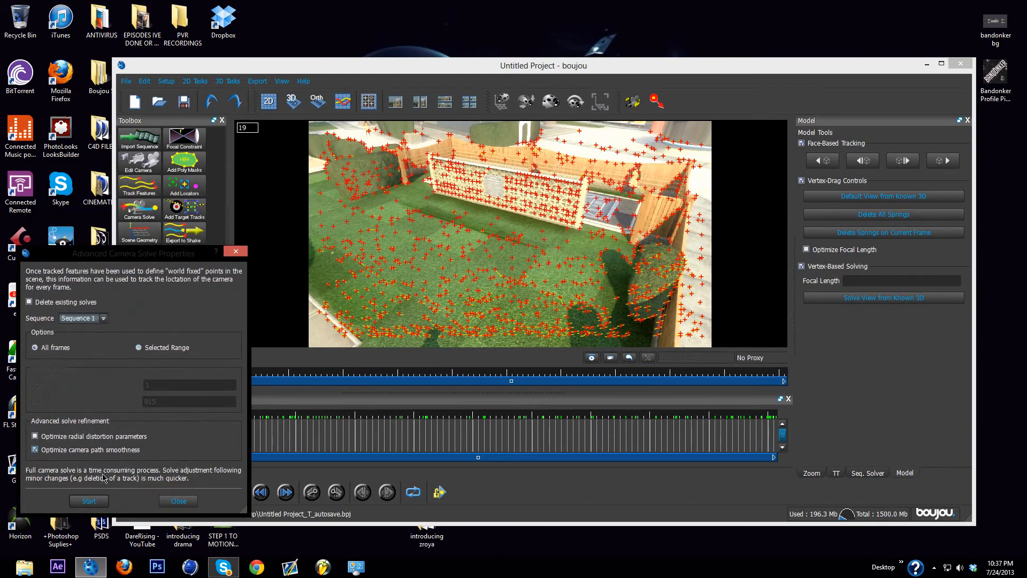
click(94, 502)
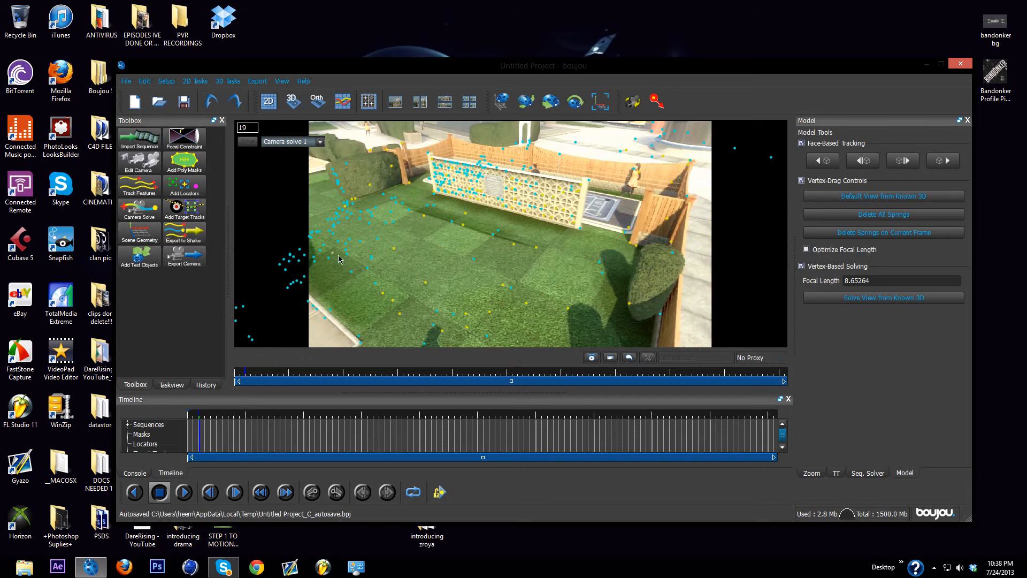
Step: Move to frame 107 and add an Origin coordinate frame hint to the scene geometry
drag(753, 416, 256, 426)
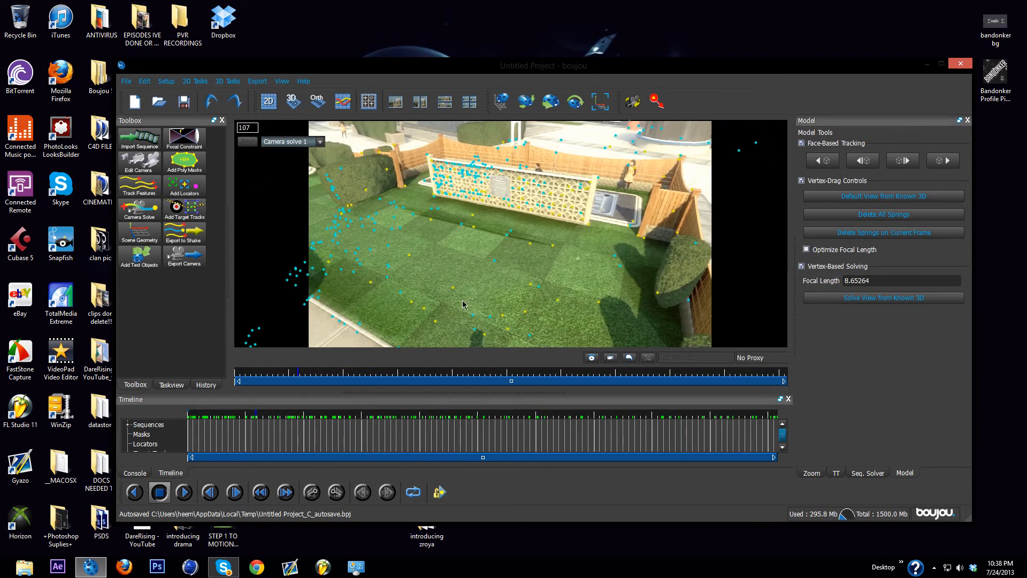
click(129, 234)
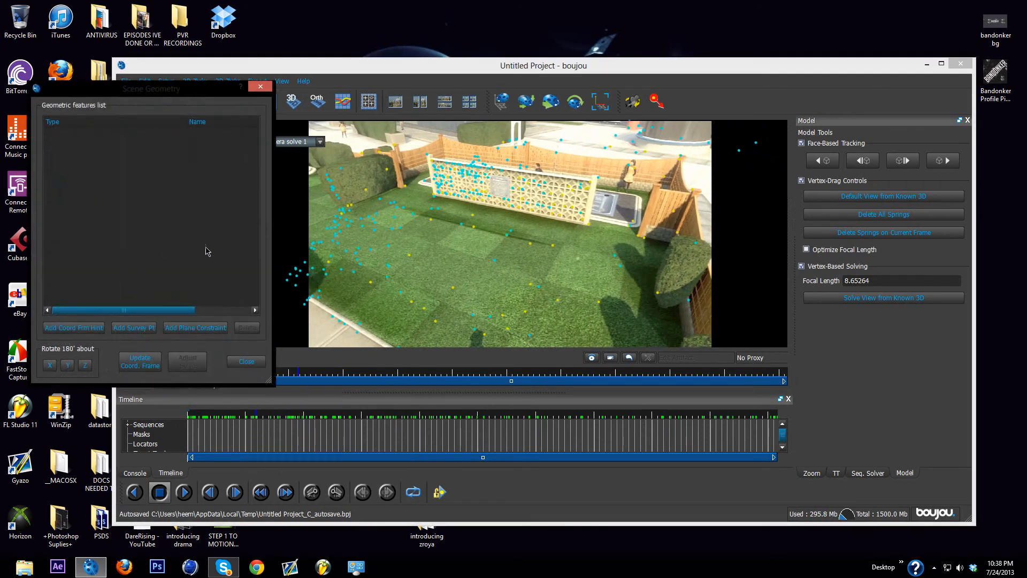
drag(177, 103, 874, 110)
click(767, 344)
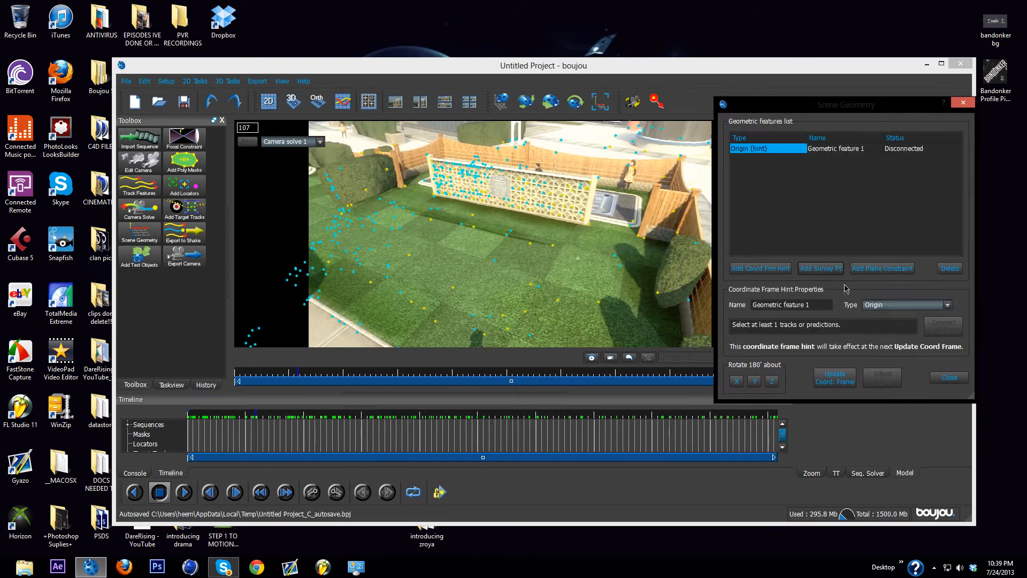
Step: Add three more coordinate frame hints and set their types to x-axis, y-axis and z-axis
click(779, 268)
click(881, 305)
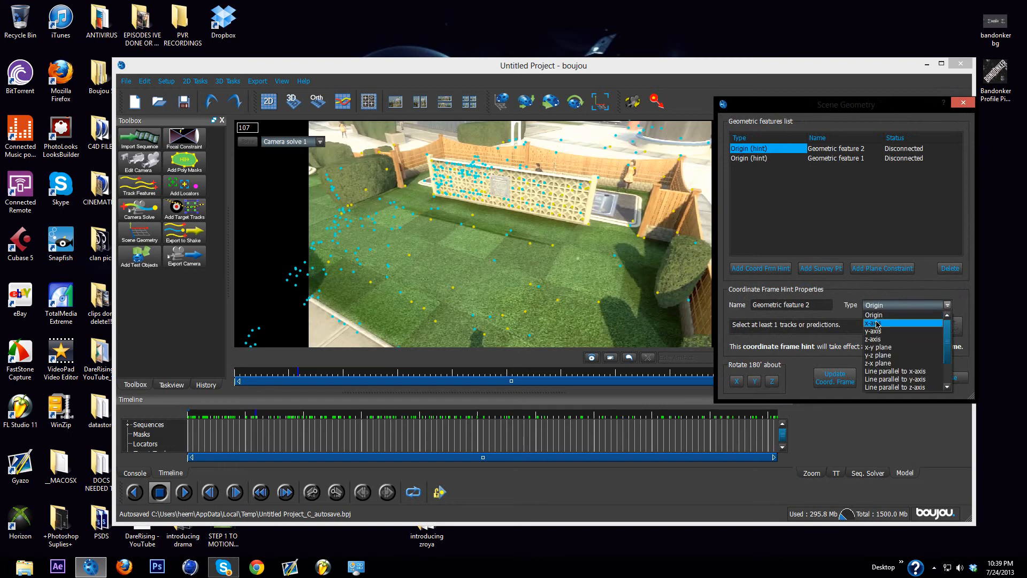
click(880, 319)
click(760, 268)
click(905, 305)
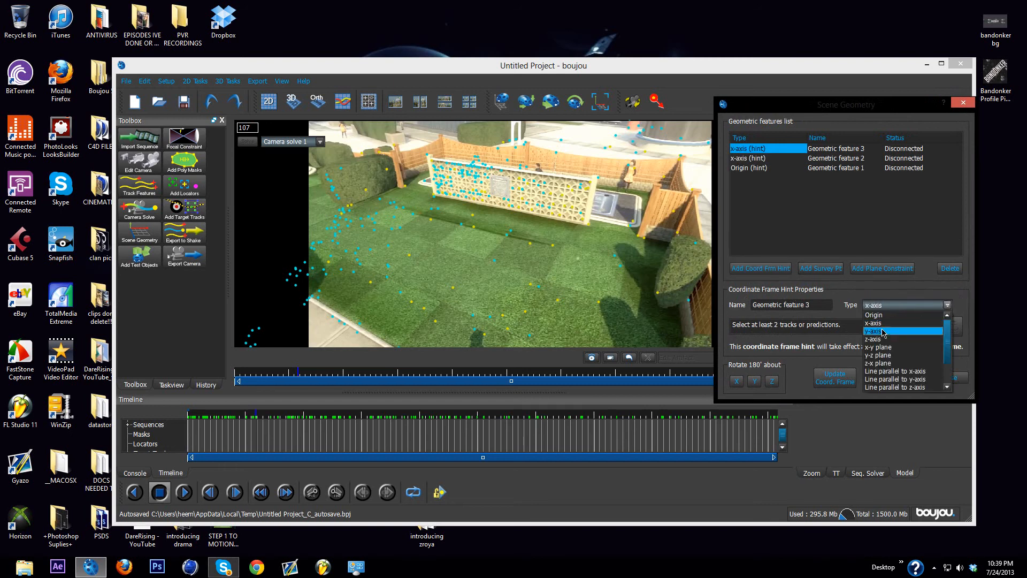
click(880, 329)
click(771, 267)
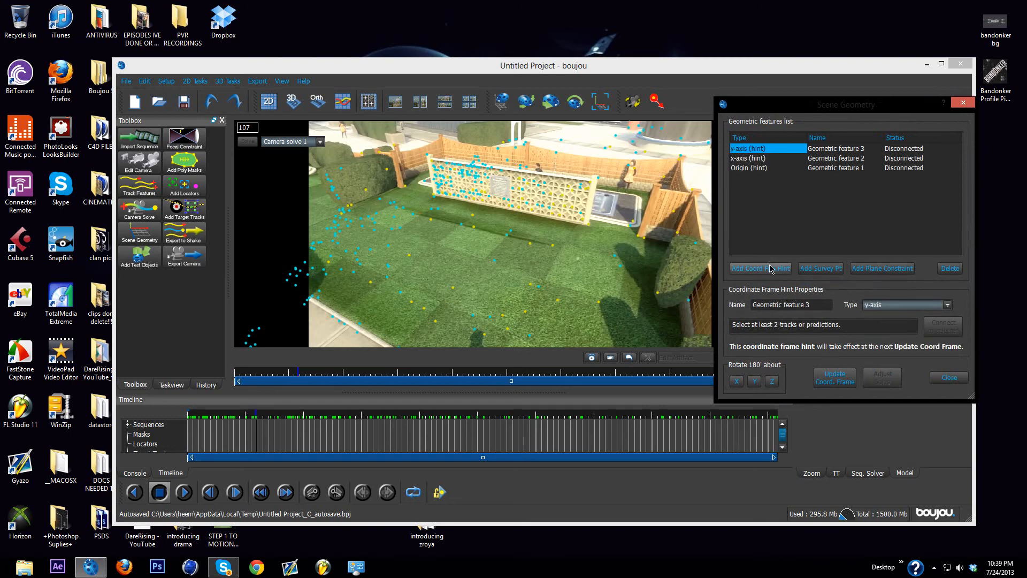
click(882, 305)
click(880, 339)
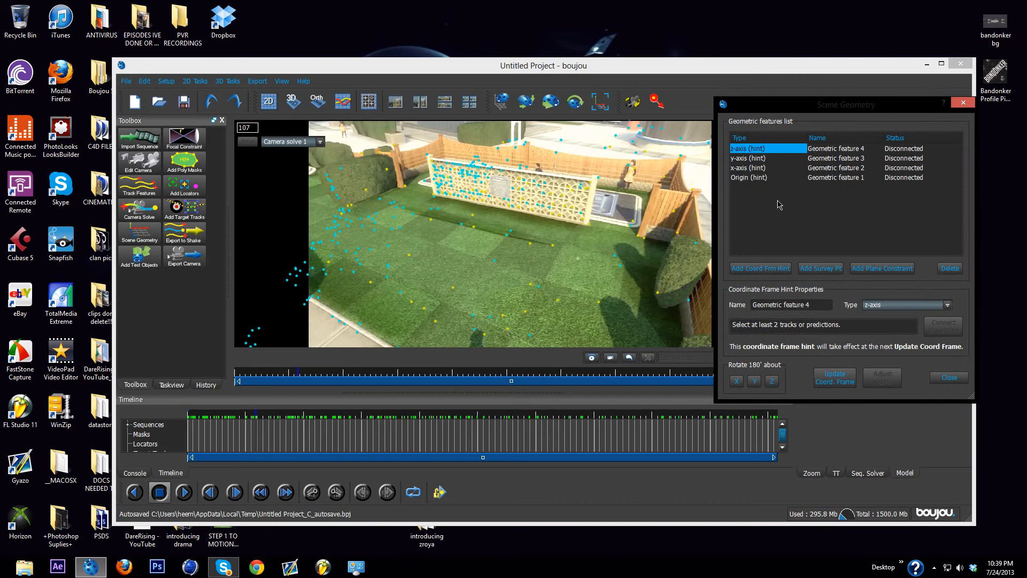
Step: Connect the Origin hint to track 9344 in the middle of the lawn
click(784, 179)
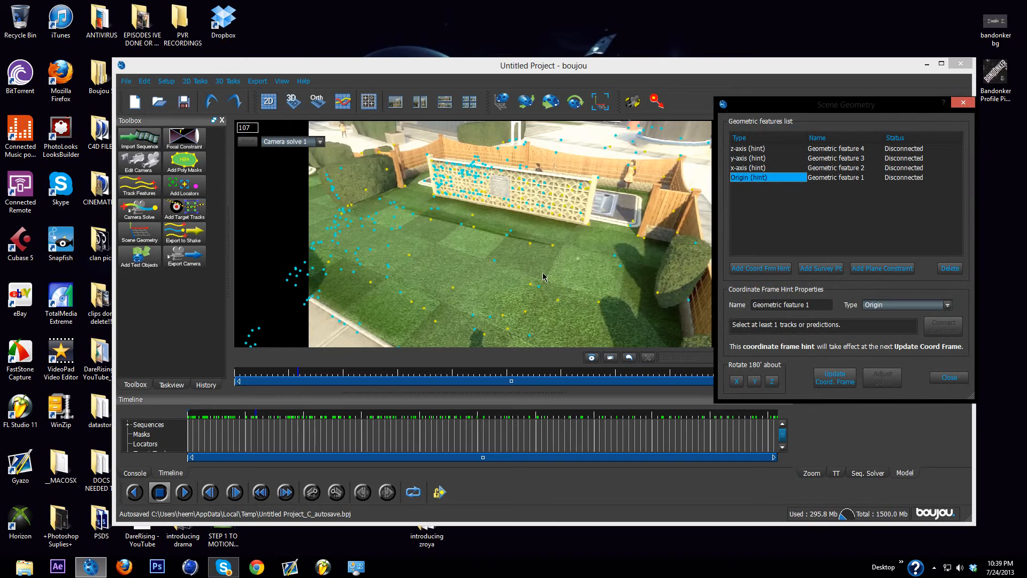
click(495, 261)
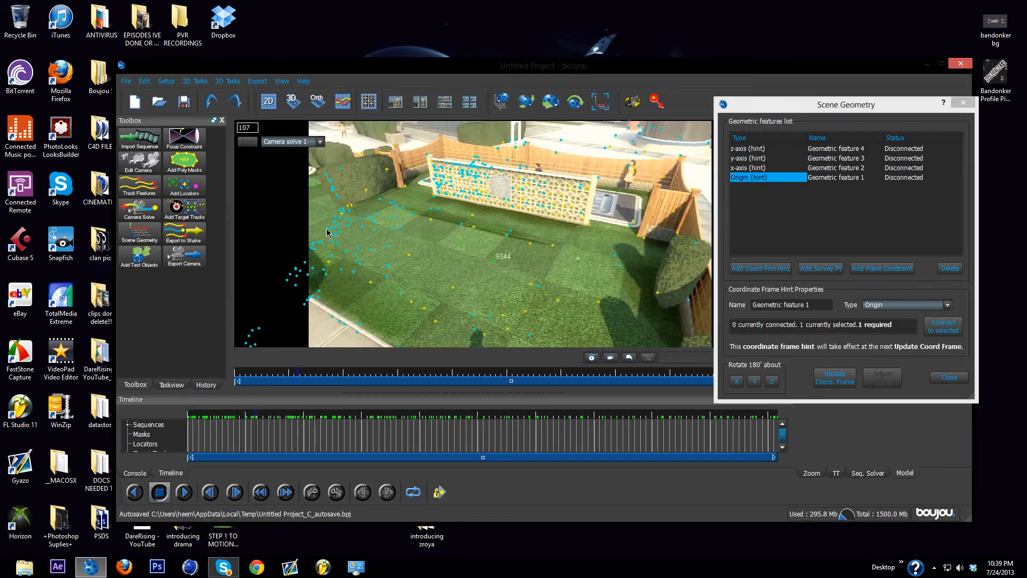
click(941, 329)
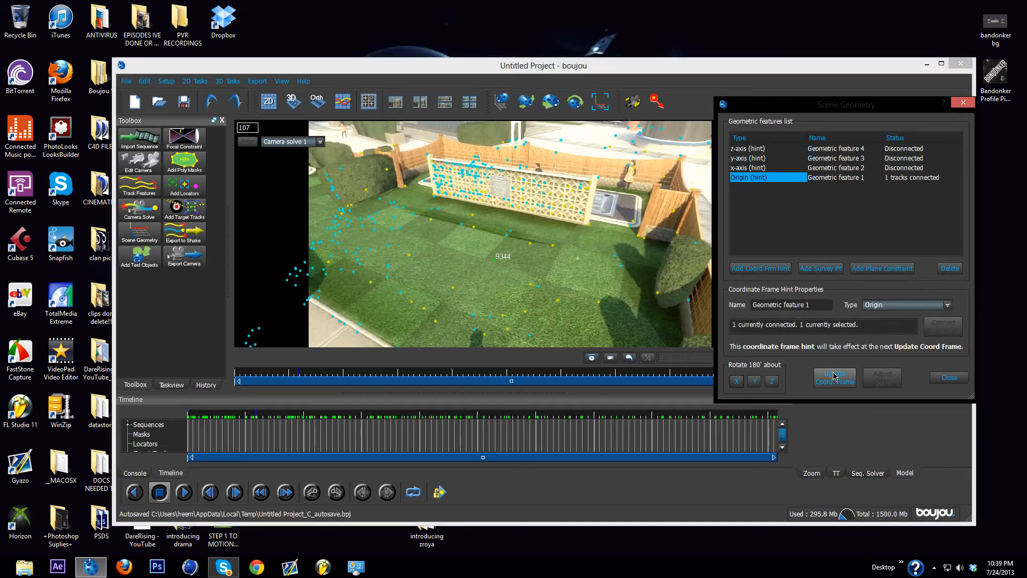
Step: Connect the x-axis hint to a track at the lawn's hedge side and one near the opposite bush, and update the coordinate frame
click(765, 168)
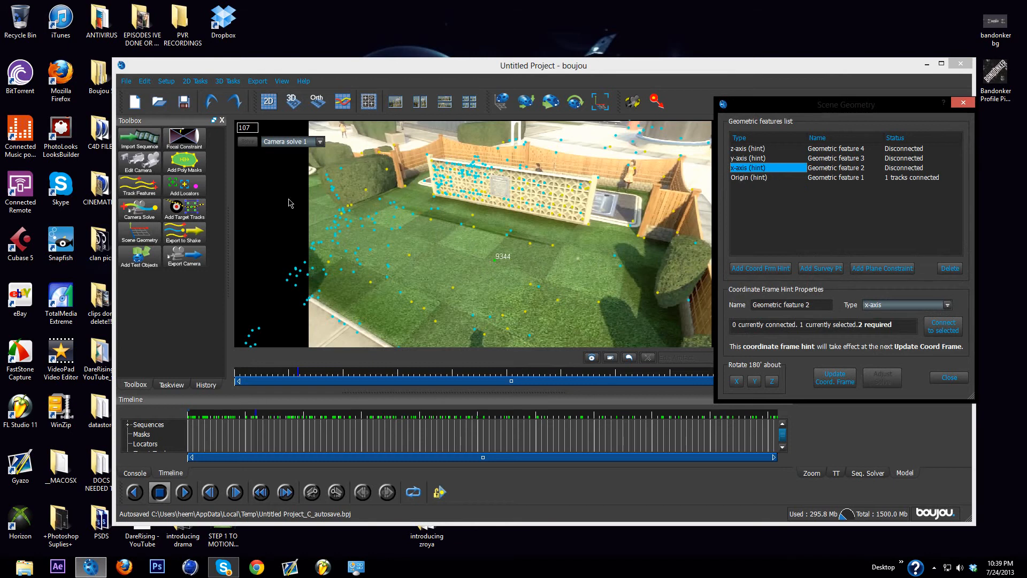
click(346, 231)
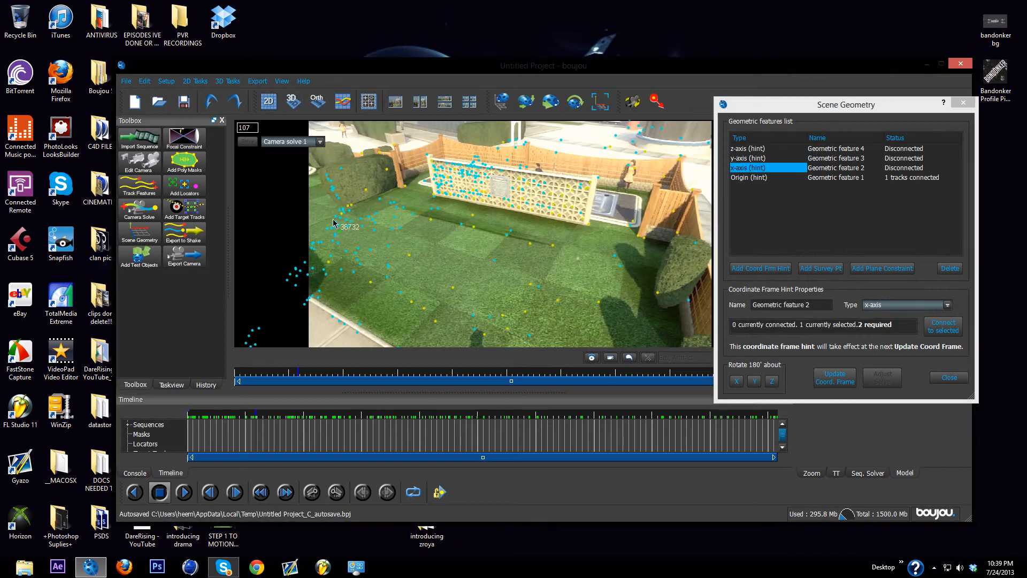
click(336, 216)
ctrl+click(623, 269)
click(943, 327)
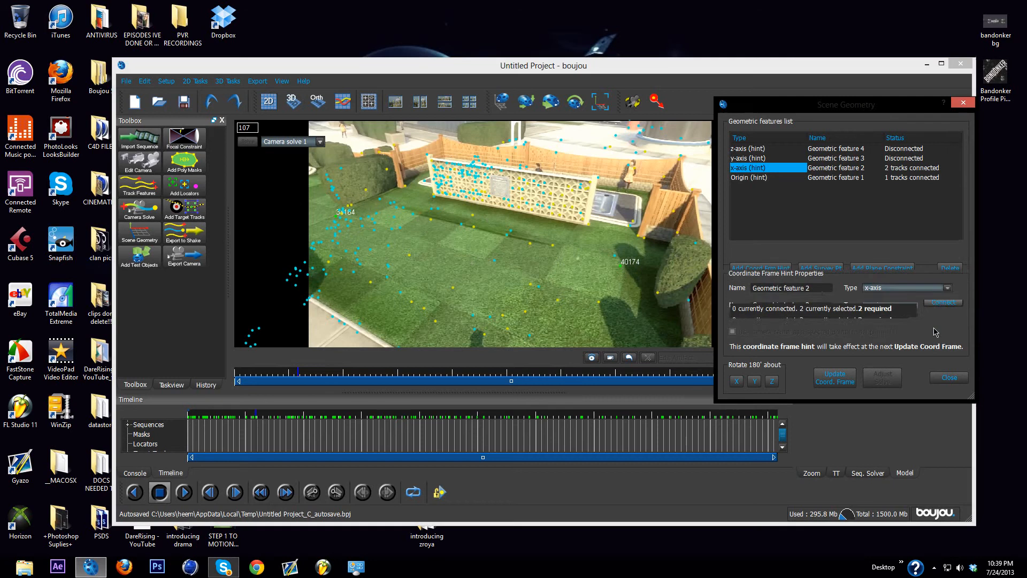
click(843, 380)
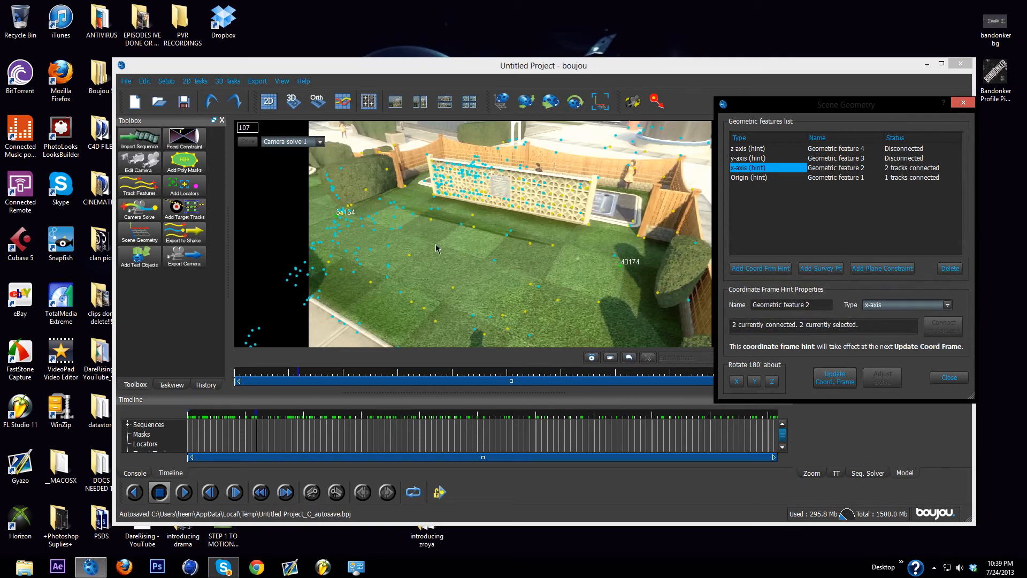
Step: Connect the y-axis hint to two tracks, one at the lattice wall's upper-left corner, and update the coordinate frame
click(740, 158)
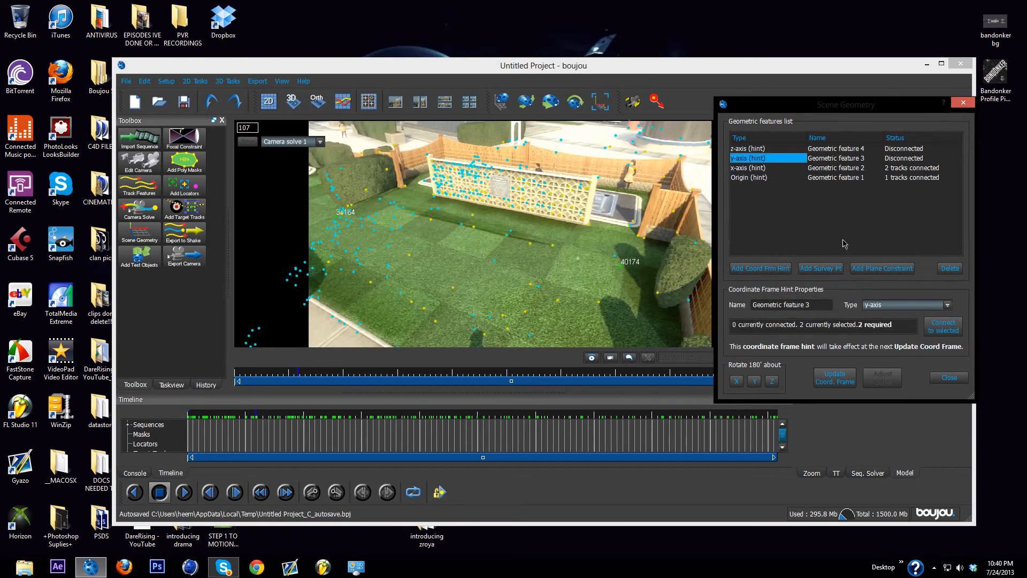
click(429, 161)
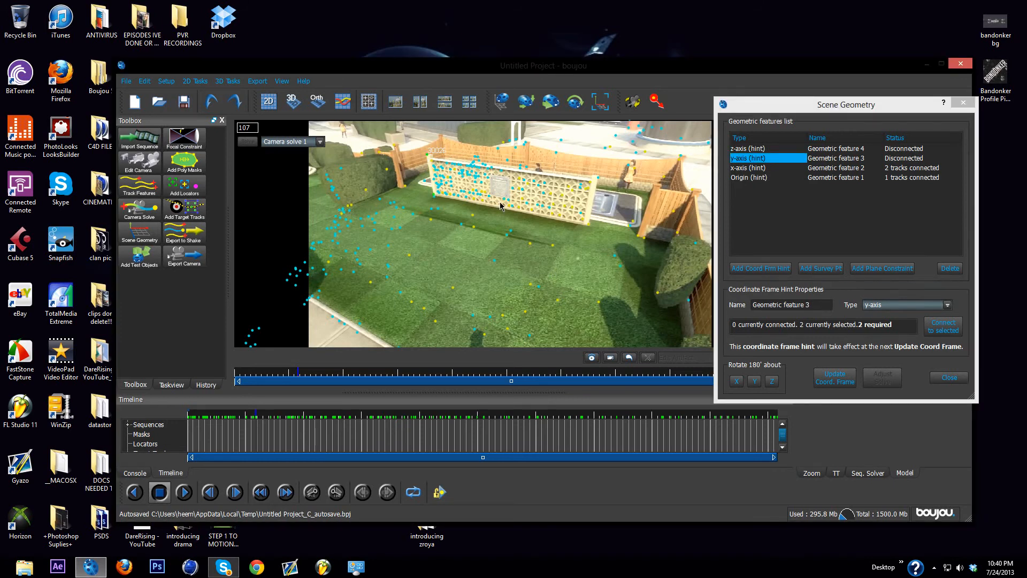
click(943, 326)
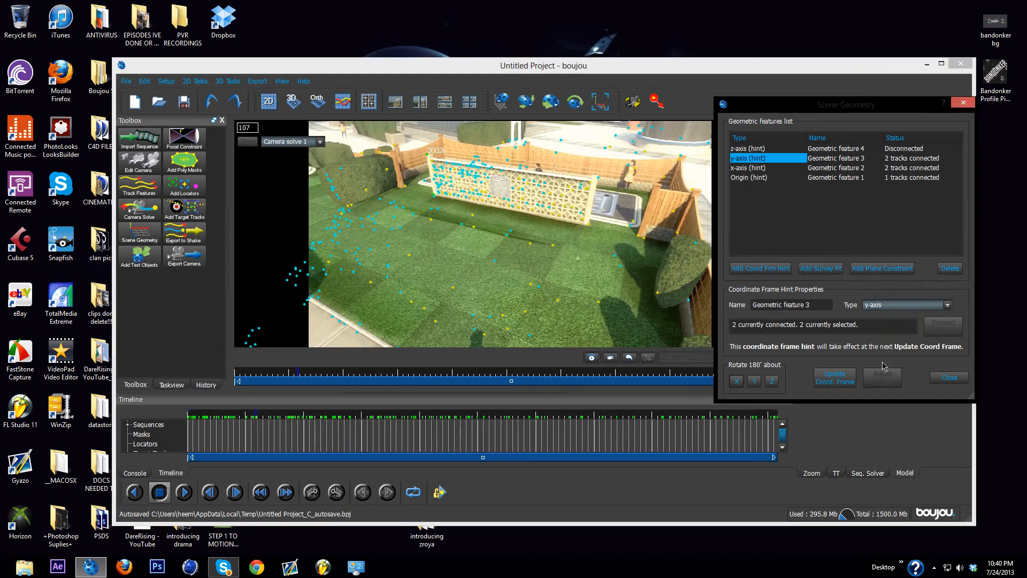
click(836, 381)
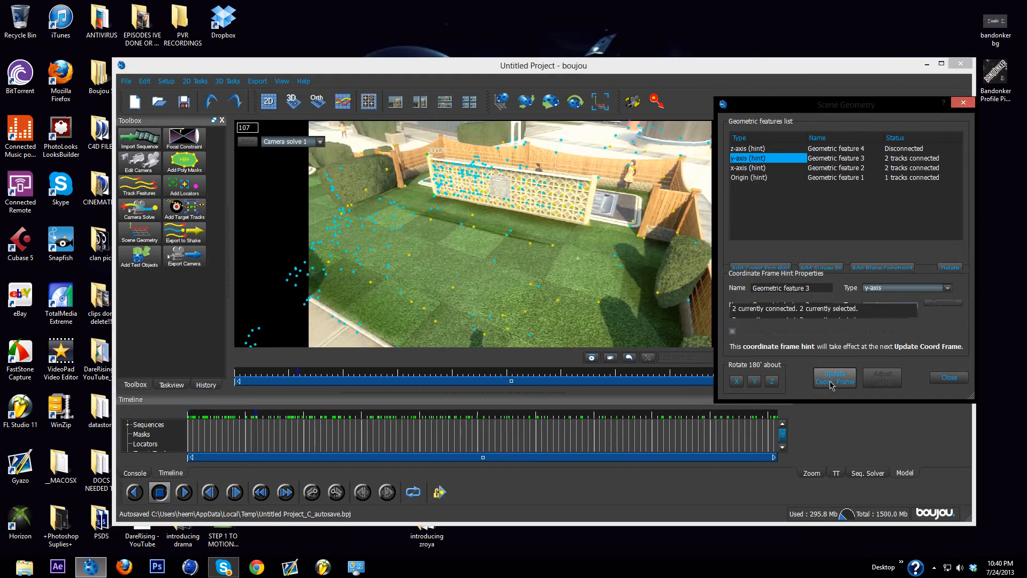
Step: Connect the z-axis hint to track 359 beside the lattice wall and track 646 on the front lawn, and close the scene geometry settings
click(756, 150)
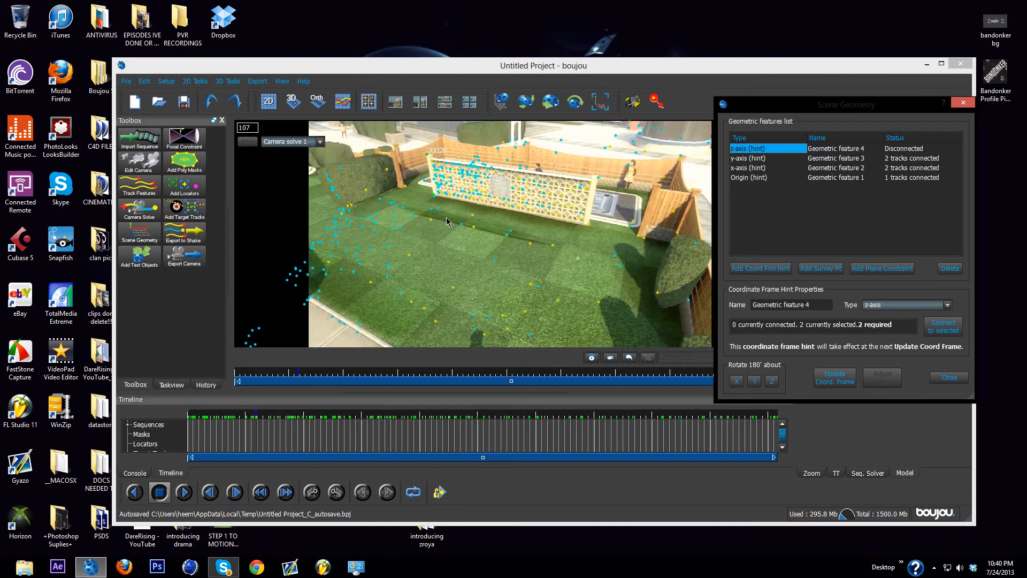
click(406, 190)
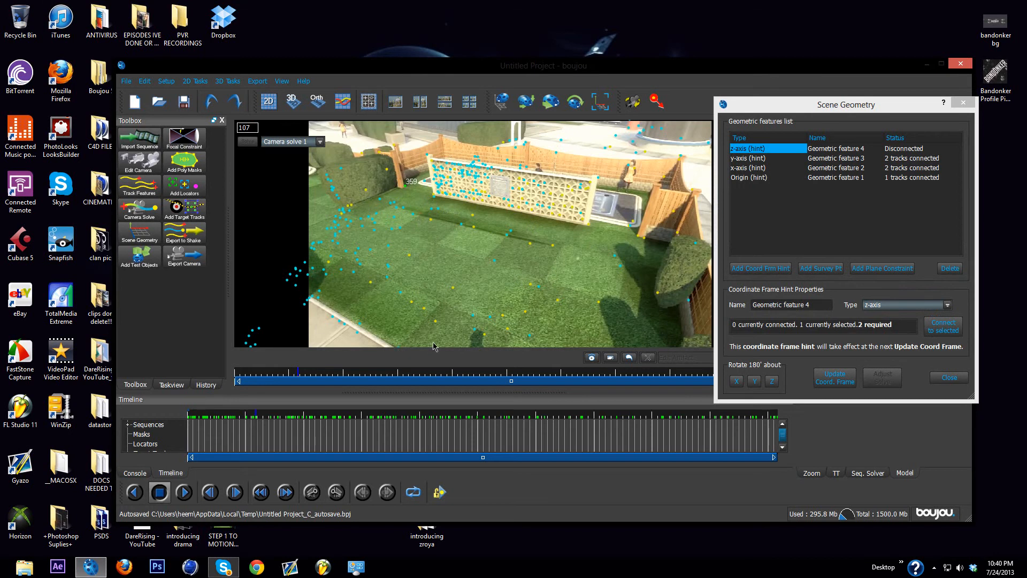
ctrl+click(424, 309)
click(935, 330)
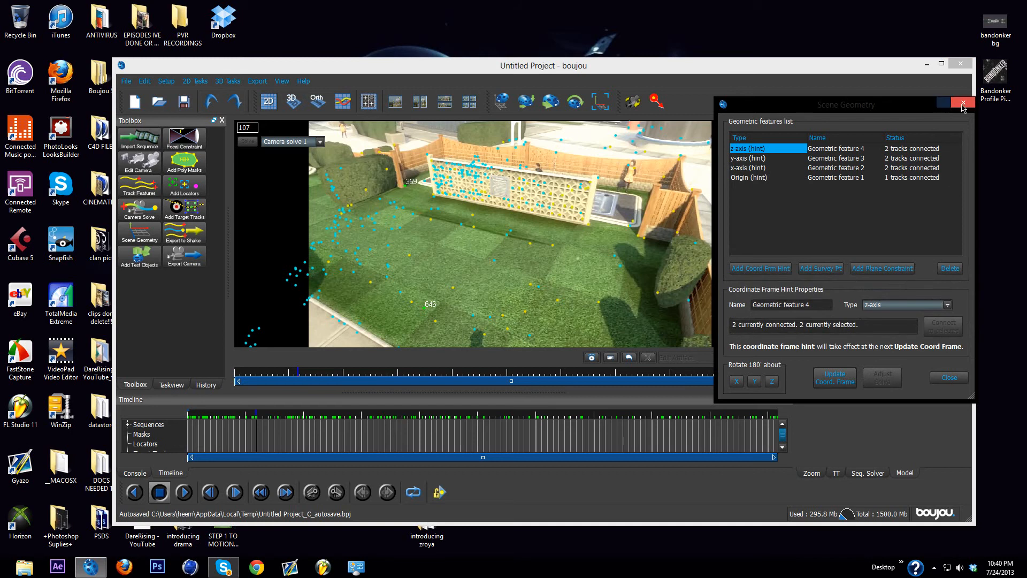
click(963, 103)
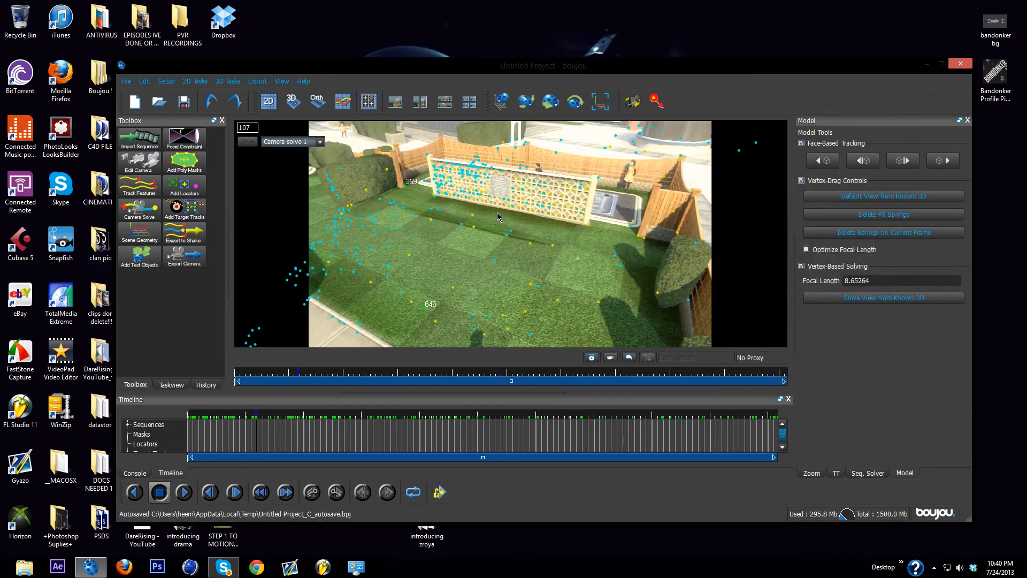
Step: Add a solid Ladybird test object at 100% opacity with no alignment and select it in the scene
click(140, 257)
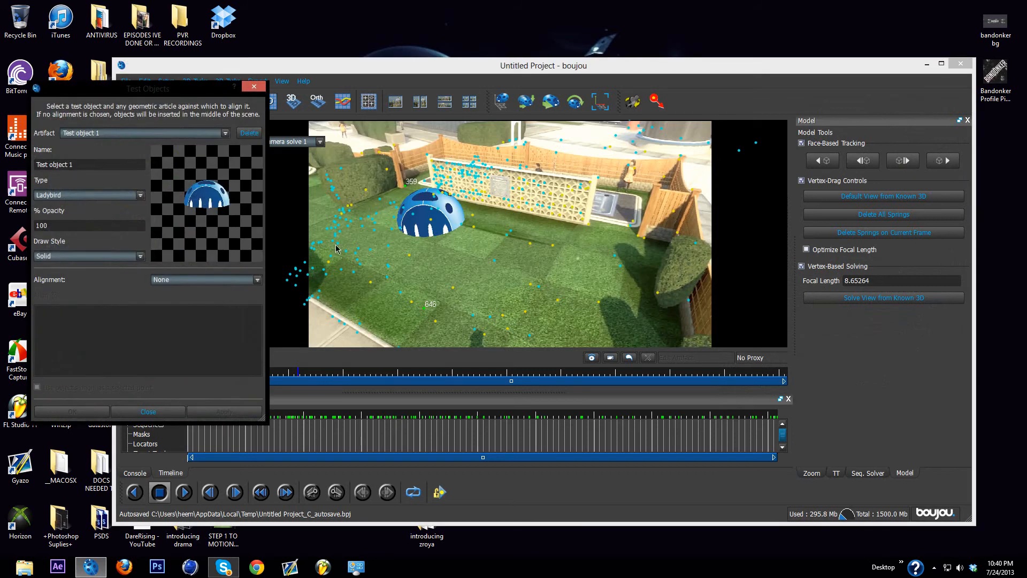
drag(419, 213, 450, 216)
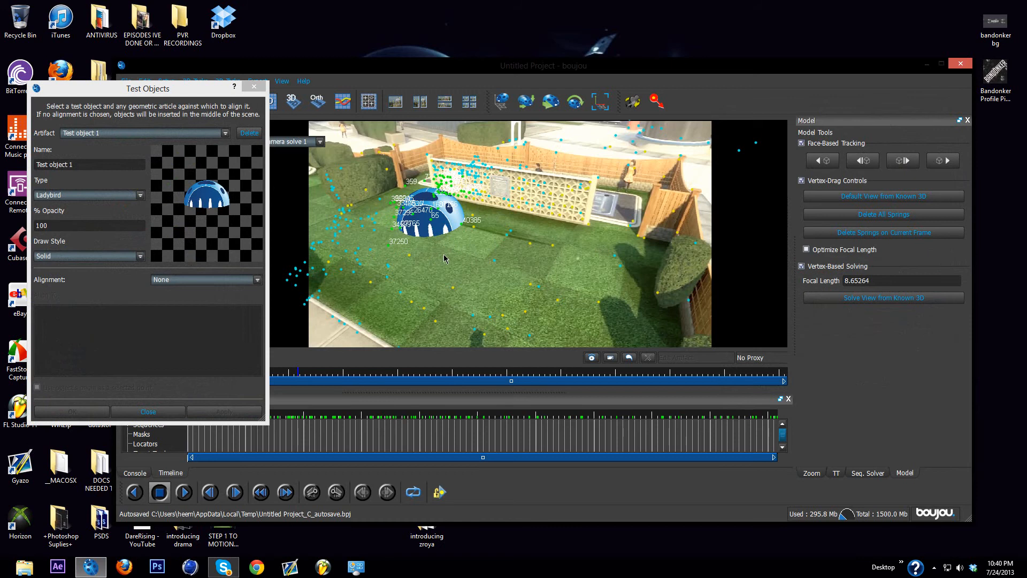
click(411, 212)
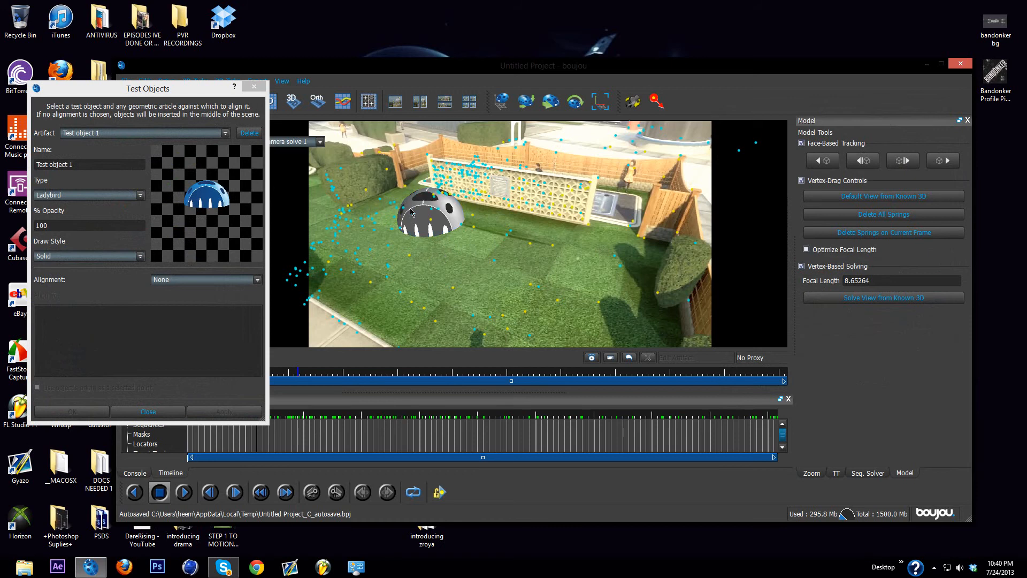
Step: Delete the Ladybird test object from the scene and close the test object settings
click(249, 132)
click(254, 88)
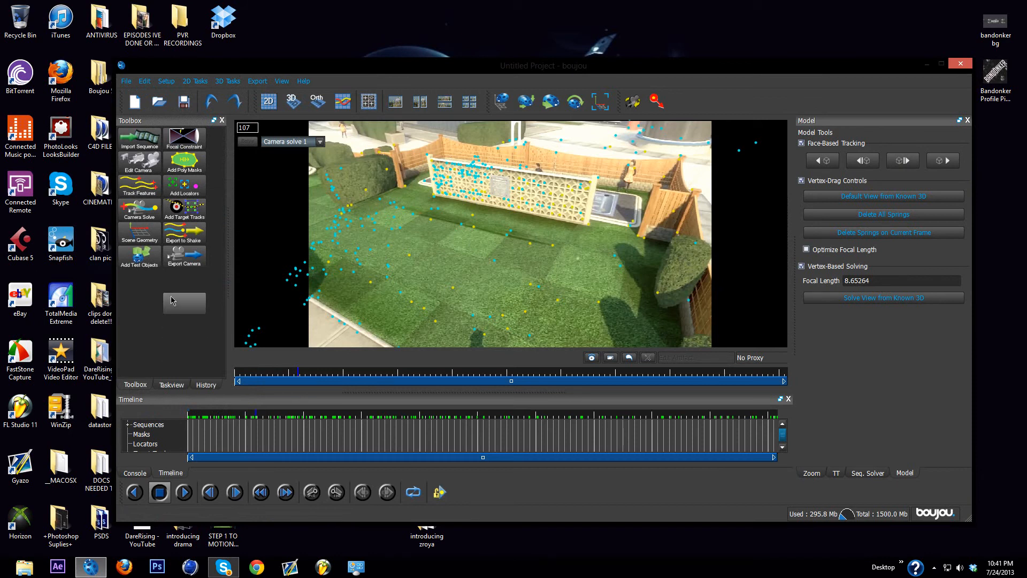
Step: Start a camera solve export and set its export type to Cinema 4D (*.c4d)
click(256, 82)
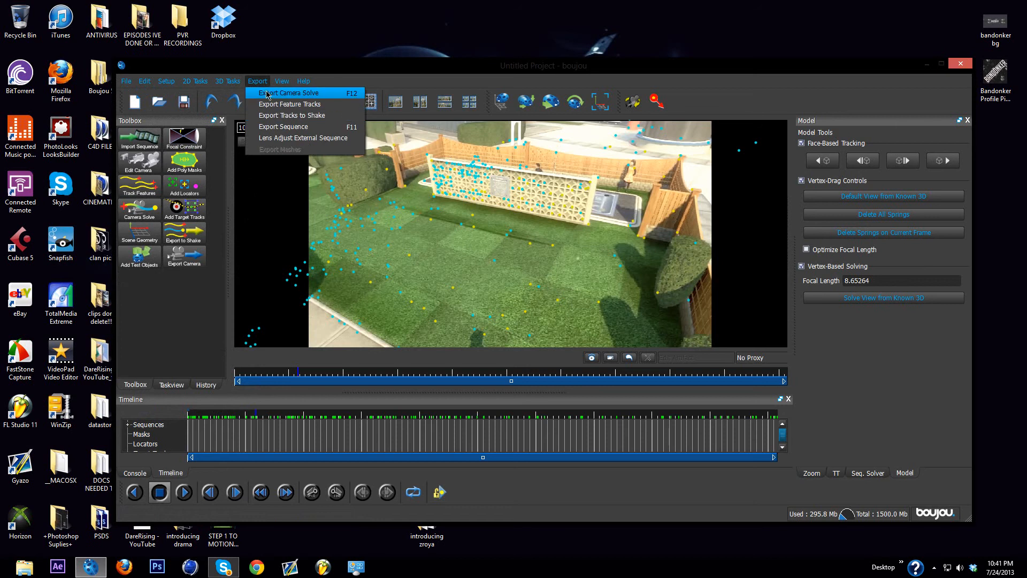
click(267, 95)
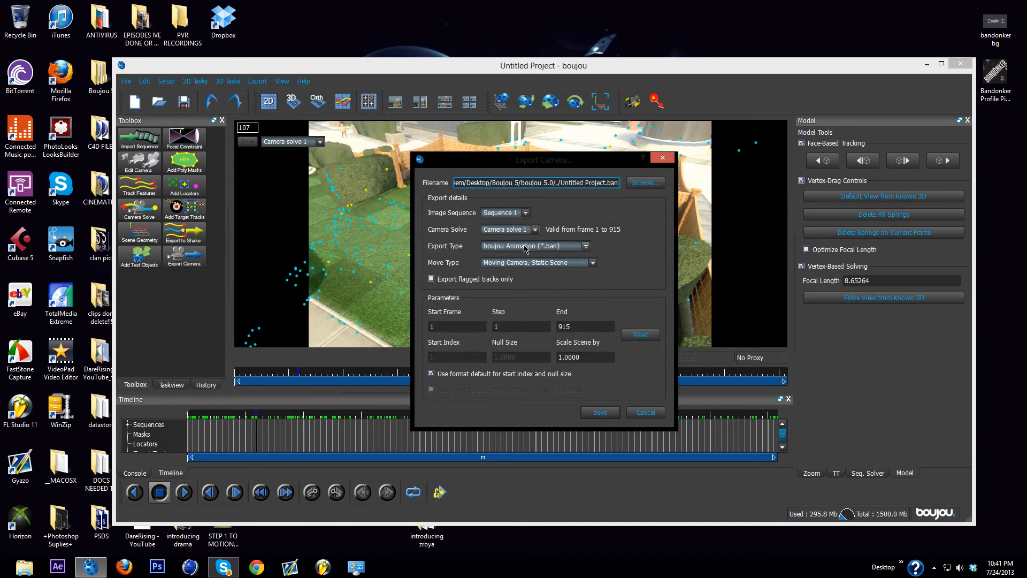
click(586, 246)
click(507, 281)
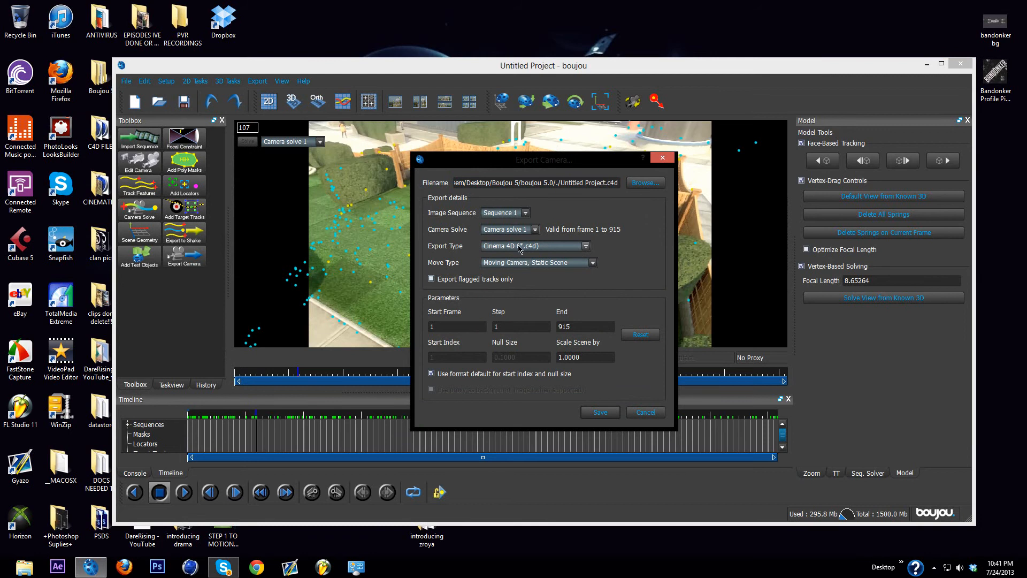
click(519, 246)
click(512, 280)
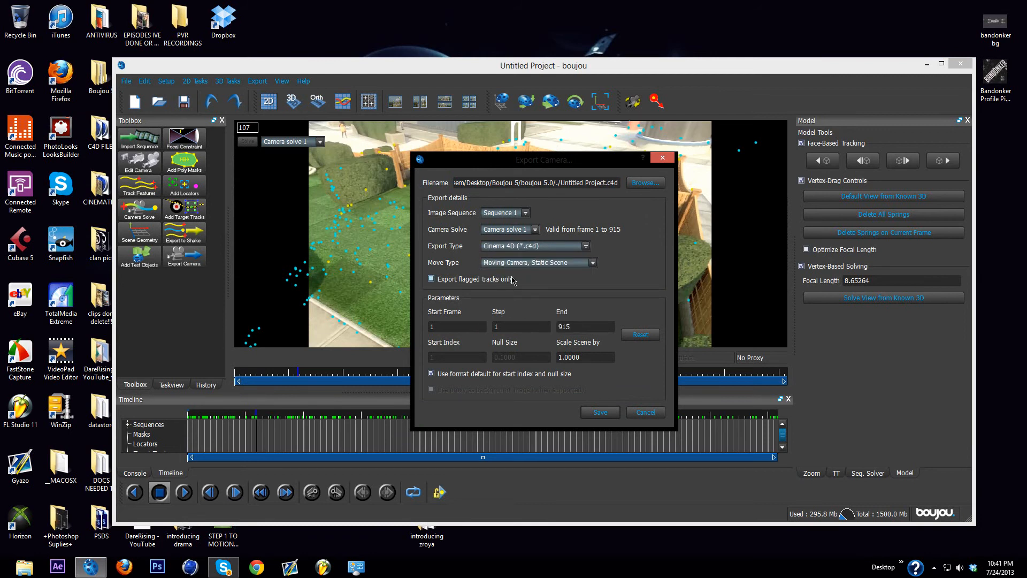
click(511, 249)
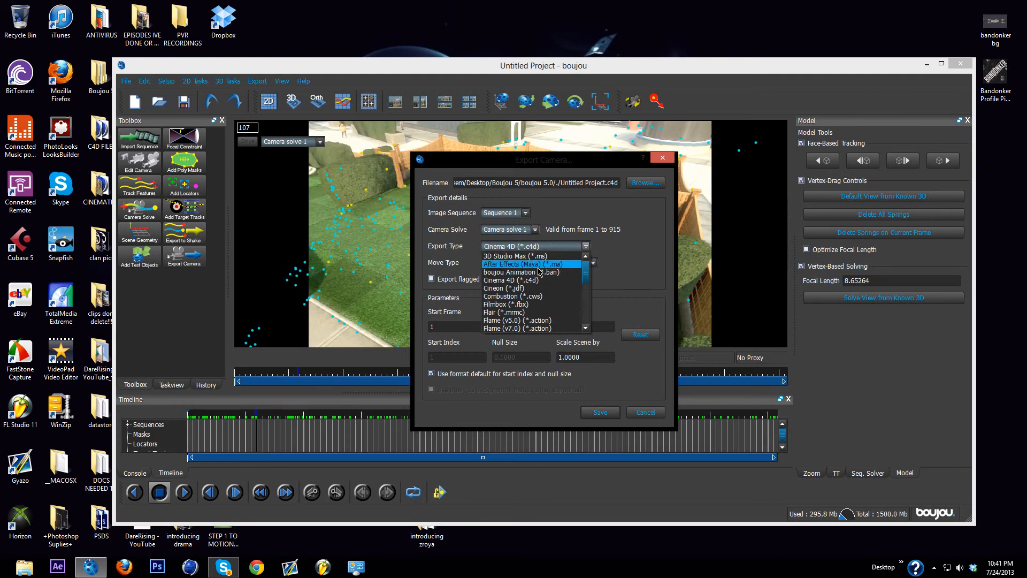
click(586, 329)
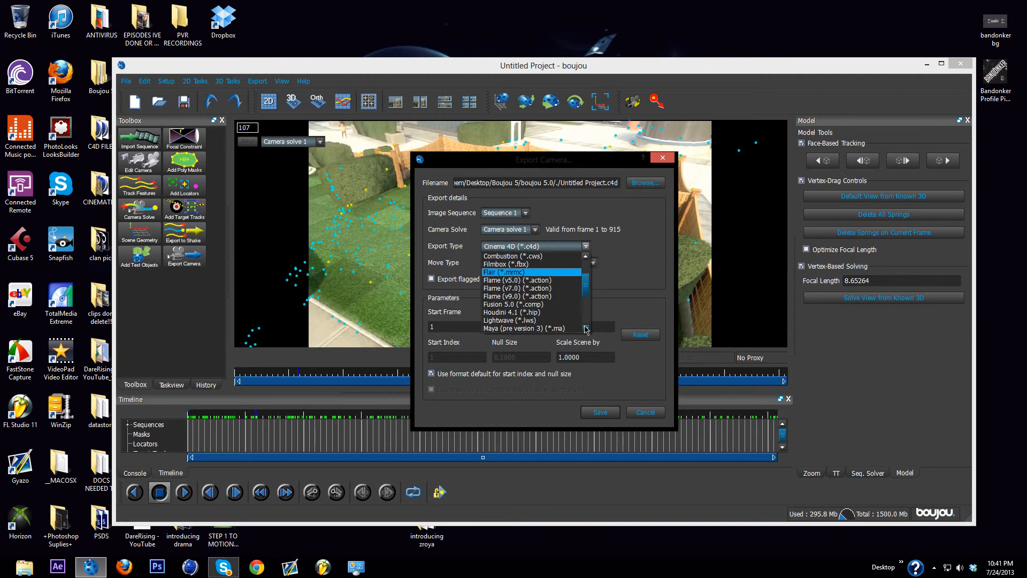
click(586, 328)
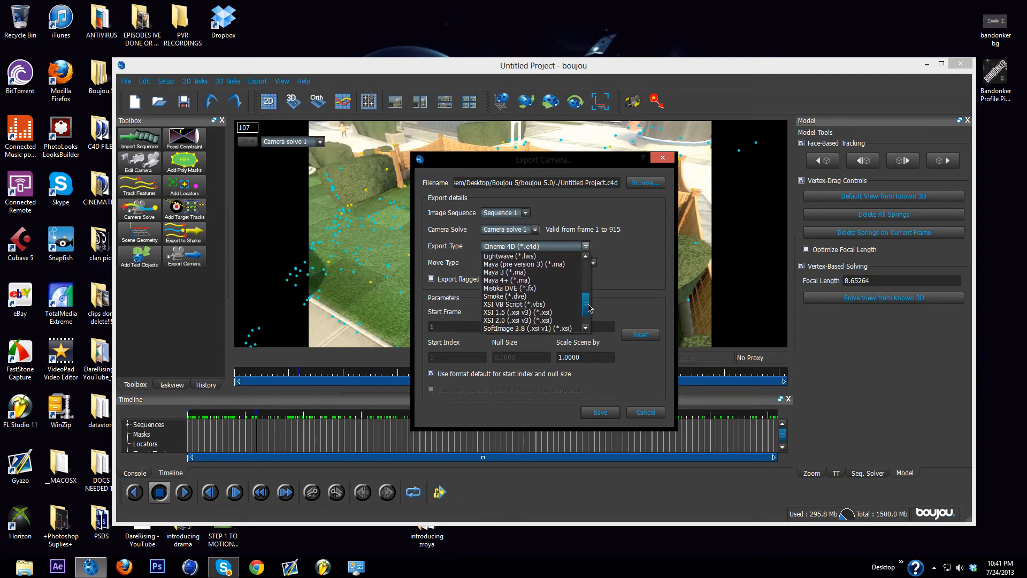
drag(589, 308, 587, 266)
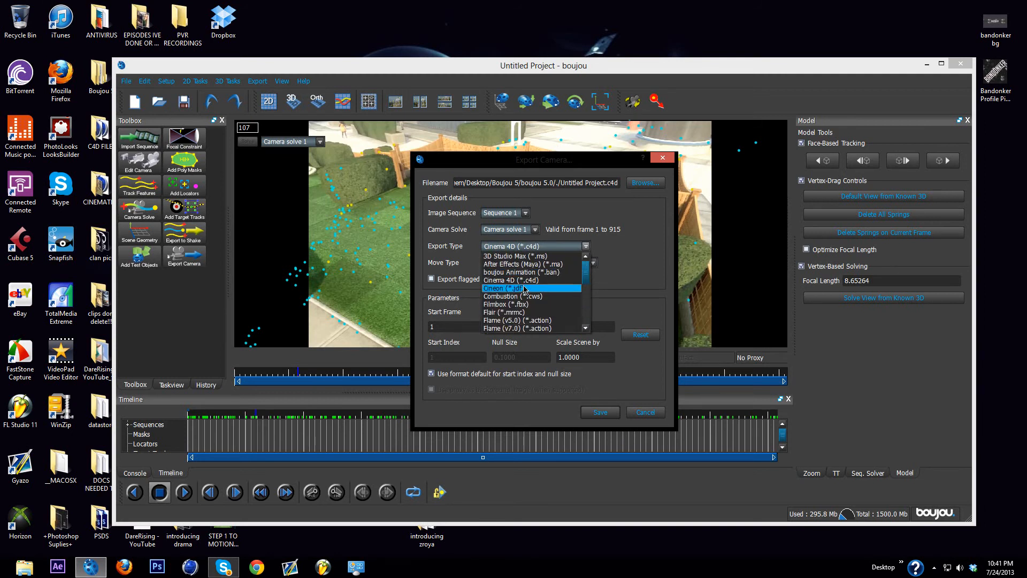
click(521, 280)
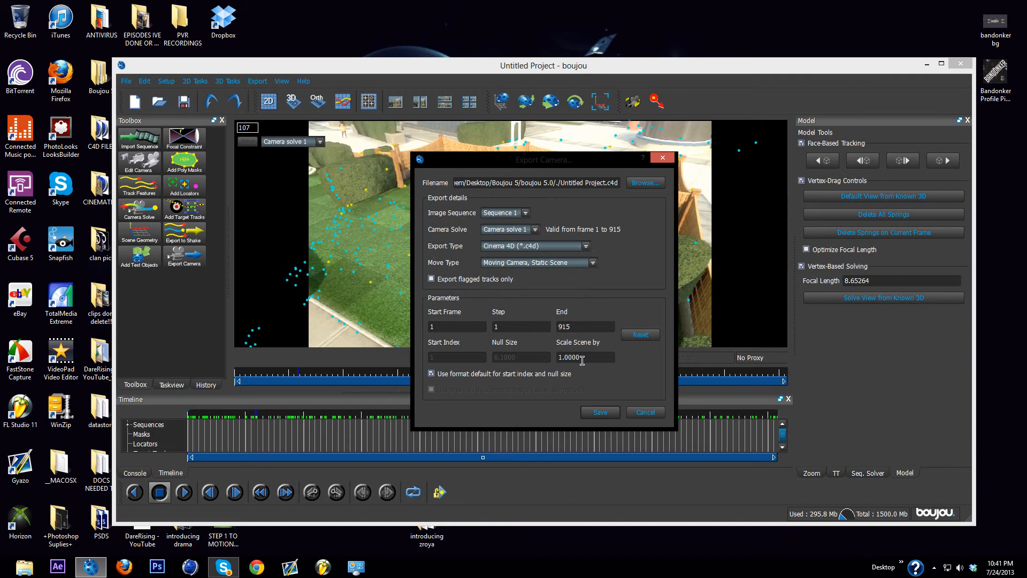
Step: Set the export's scene scale to 100 and save the camera solve on the Desktop as step2
drag(595, 361, 565, 368)
key(BackSpace)
click(642, 184)
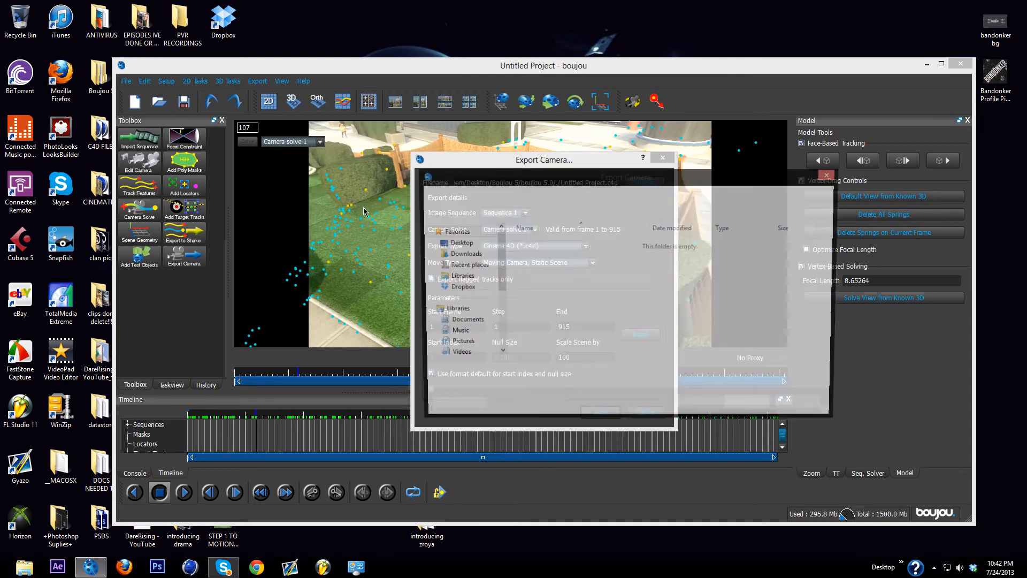
click(456, 242)
click(527, 369)
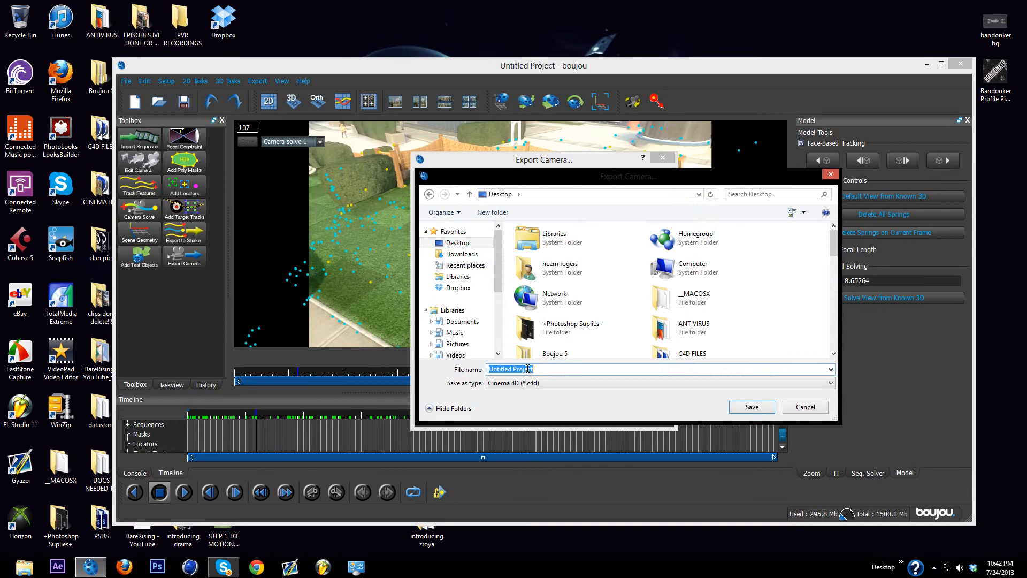
text(step2)
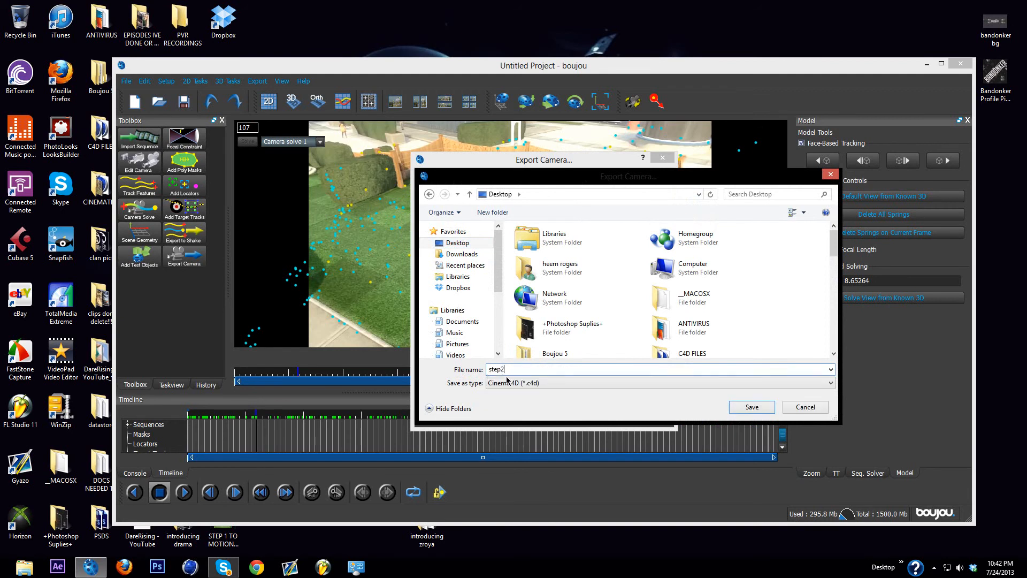
click(458, 242)
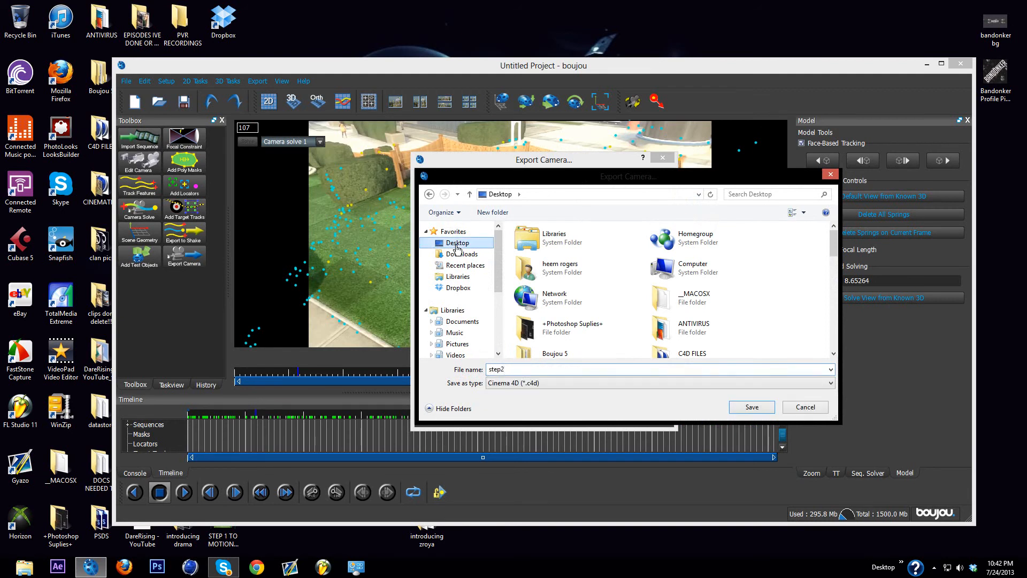
click(745, 410)
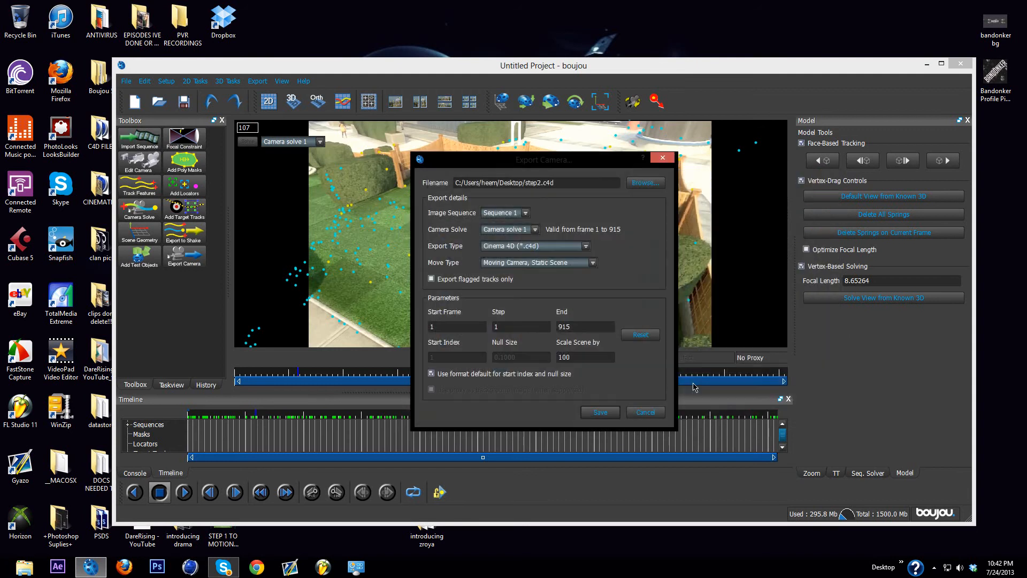
click(600, 412)
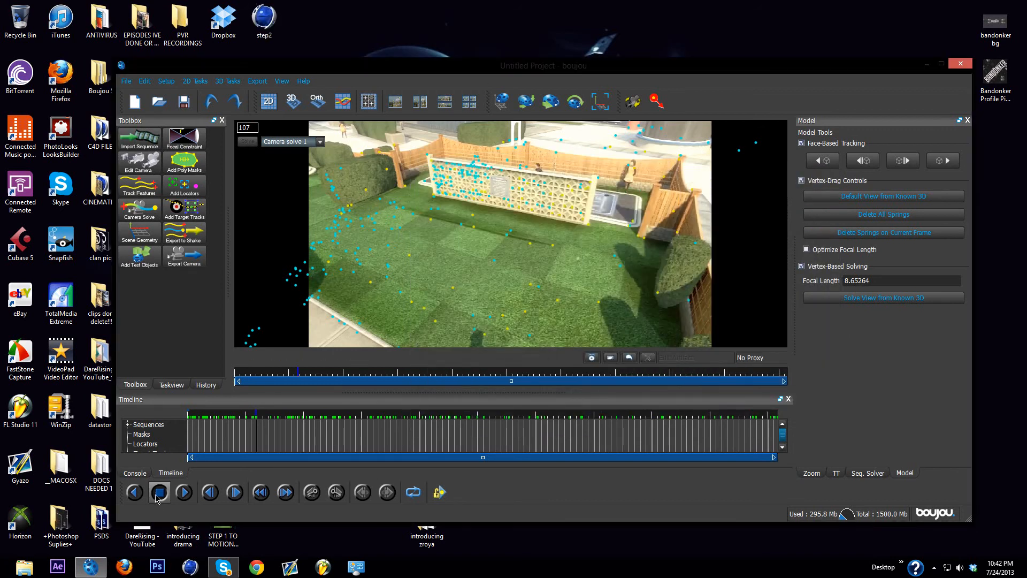
Step: Switch to CINEMA 4D, minimize boujou, and restore and reposition the CINEMA 4D window so the step2 file on the desktop is reachable
click(183, 574)
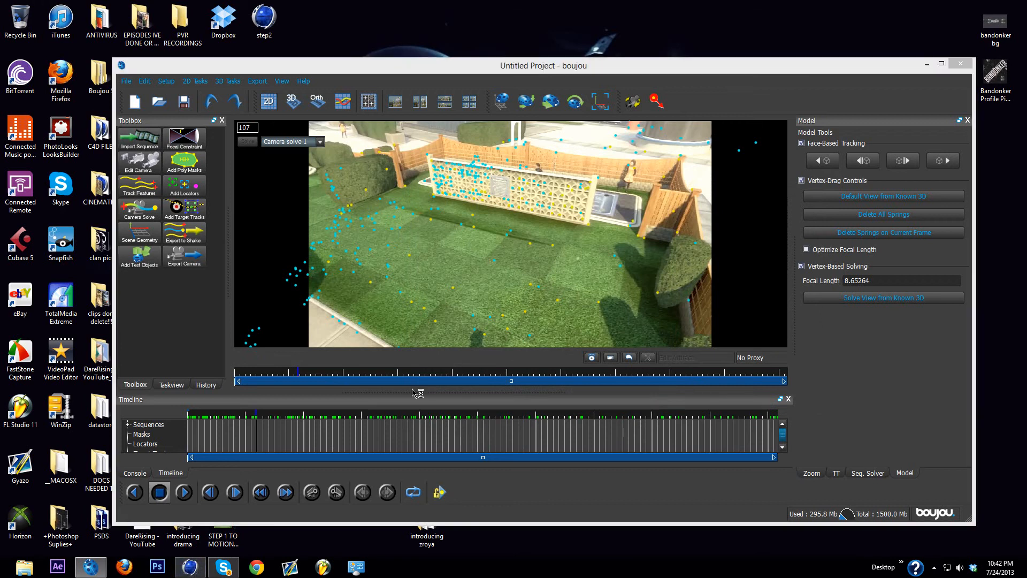
click(927, 66)
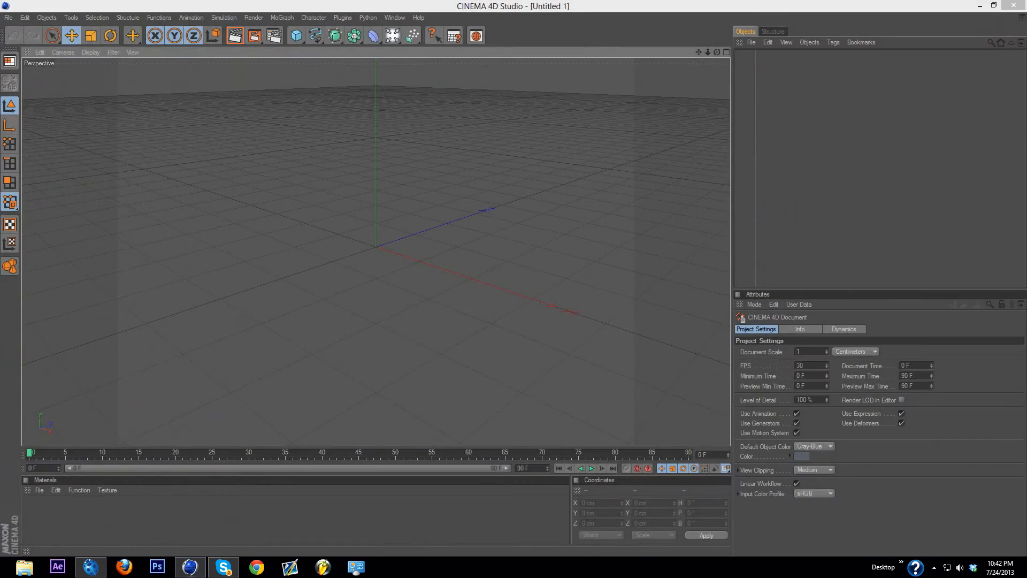
click(993, 6)
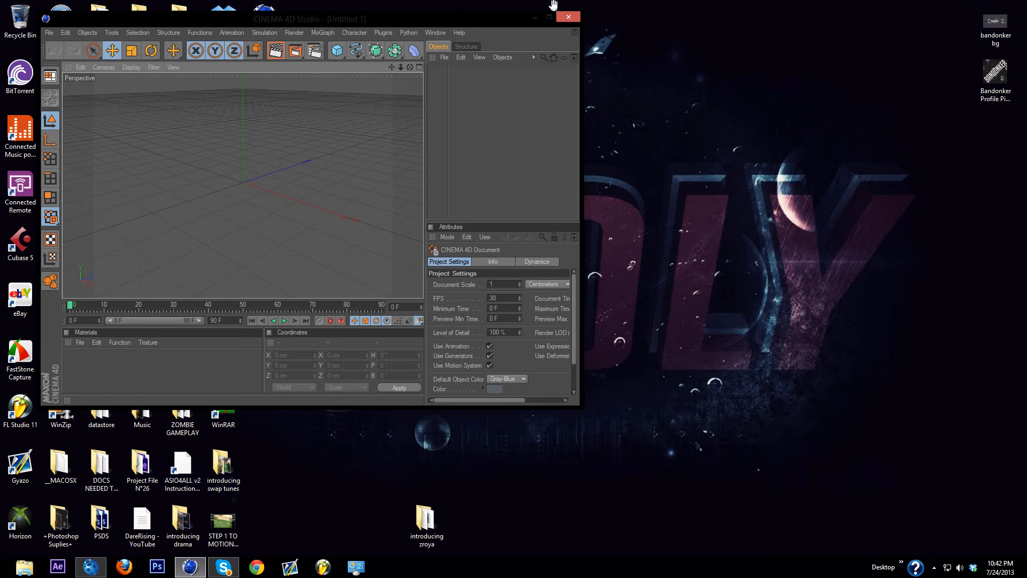
drag(537, 33, 684, 57)
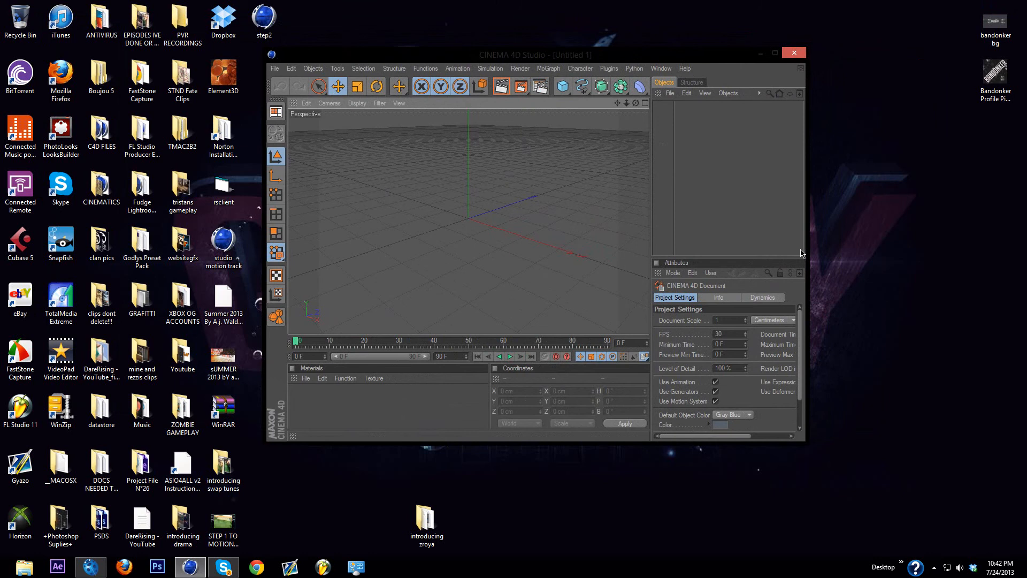
drag(727, 59, 787, 71)
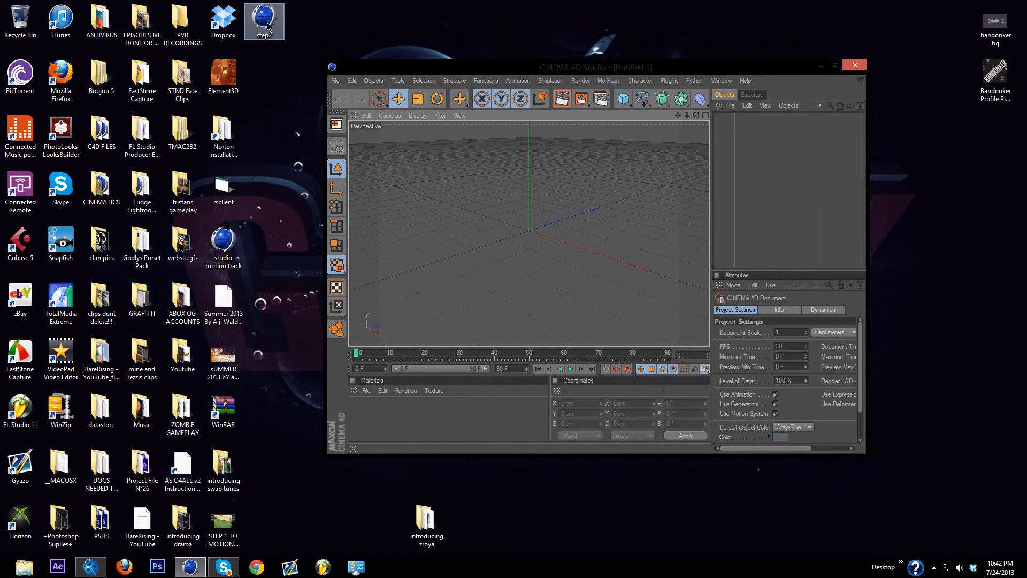
Step: Import the step2 file from the desktop into CINEMA 4D with the default LightWave 3D import settings, and maximize the window
mouse_move(268, 24)
mouse_down()
mouse_move(448, 212)
mouse_move(271, 22)
mouse_up()
click(305, 32)
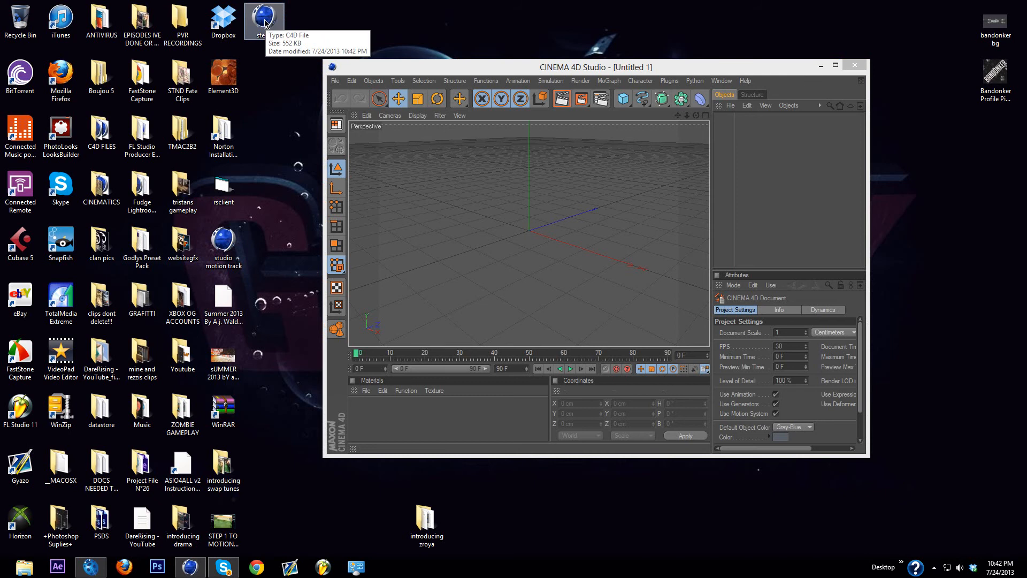
drag(264, 19, 467, 197)
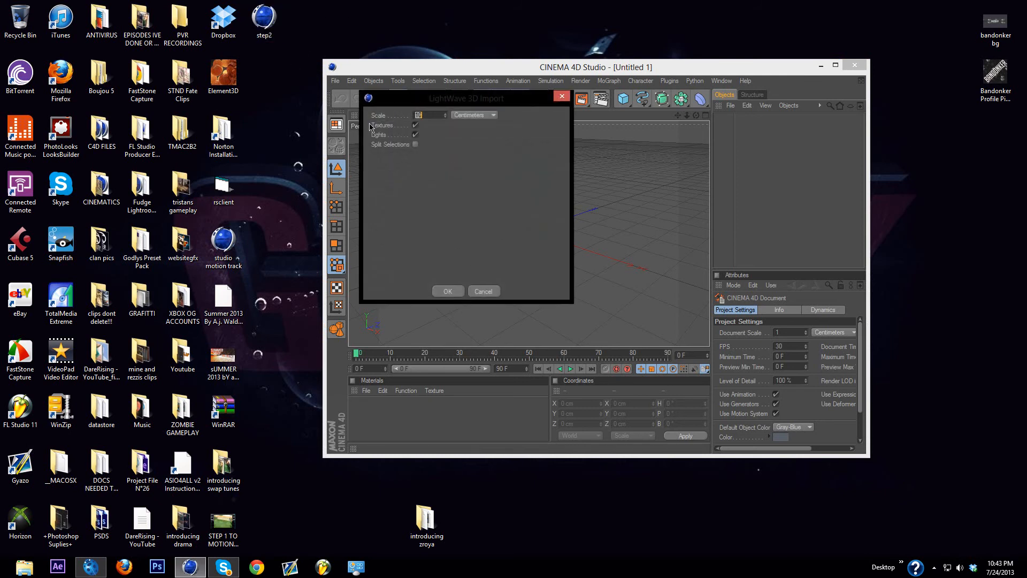
click(448, 291)
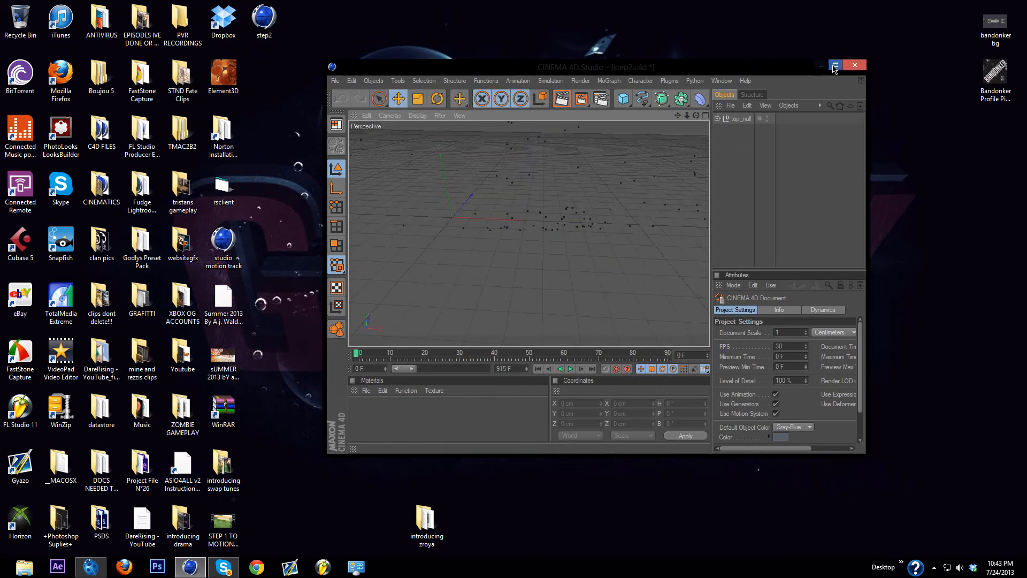
click(835, 64)
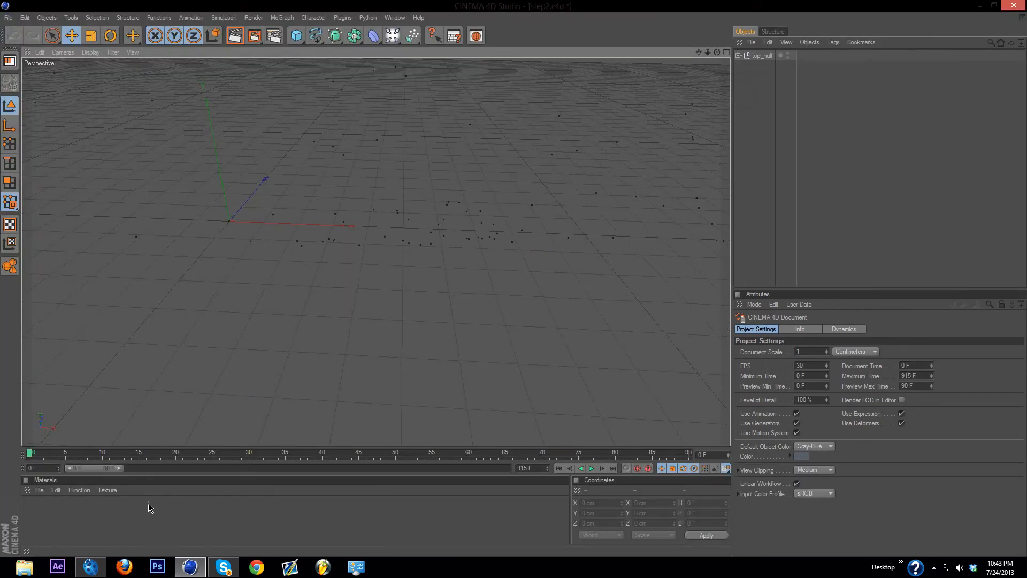
Step: Create a new material, load STEP 1 TO MOTION TRACKING.avi as its Color texture, and dismiss the online updater
double_click(43, 520)
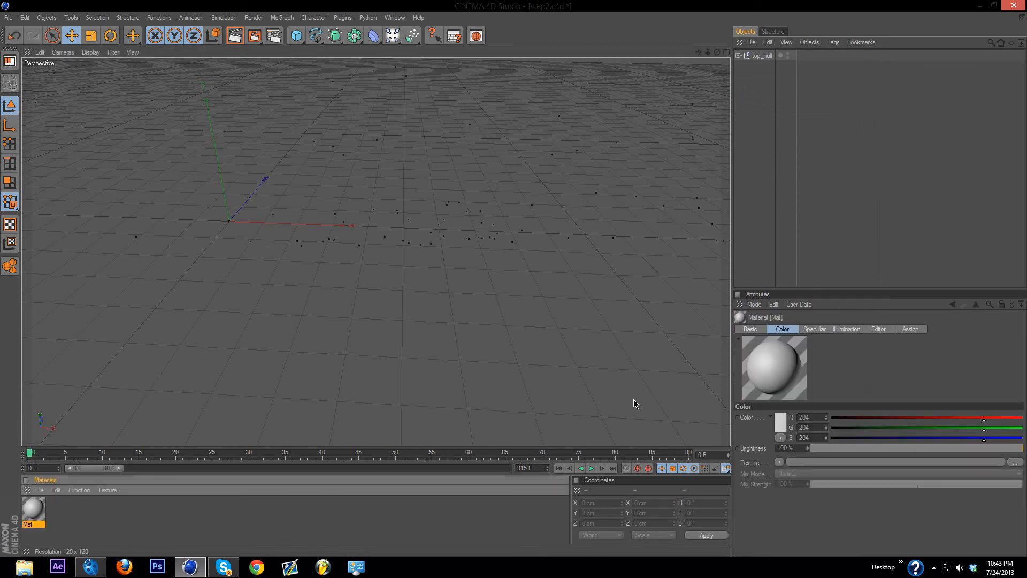
double_click(34, 510)
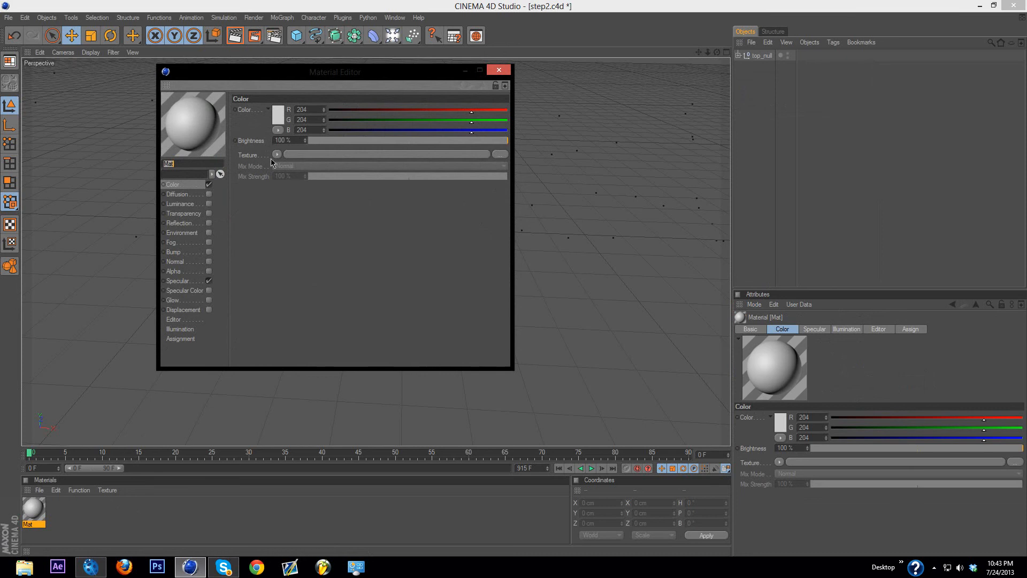
drag(245, 155, 249, 167)
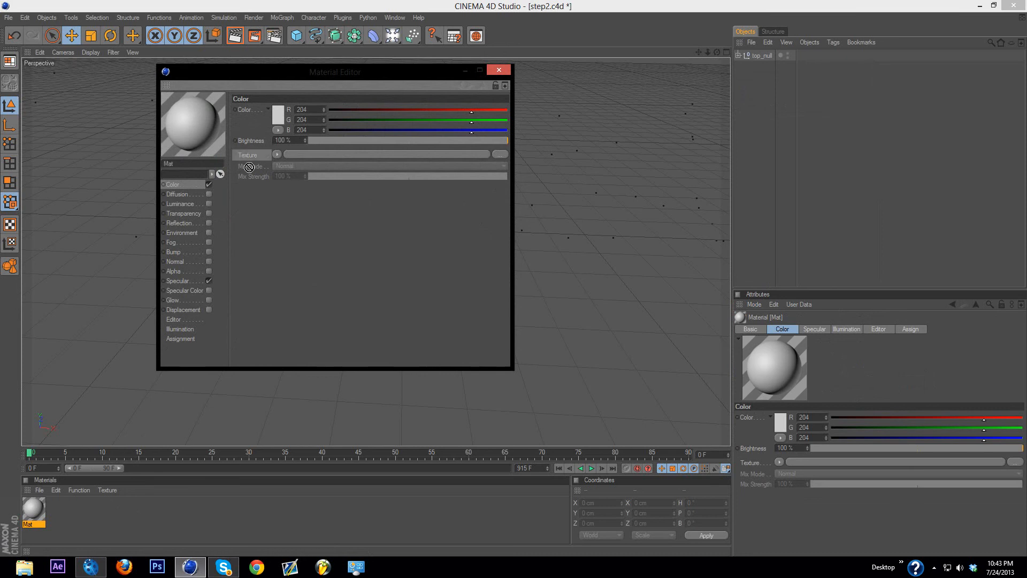
click(278, 155)
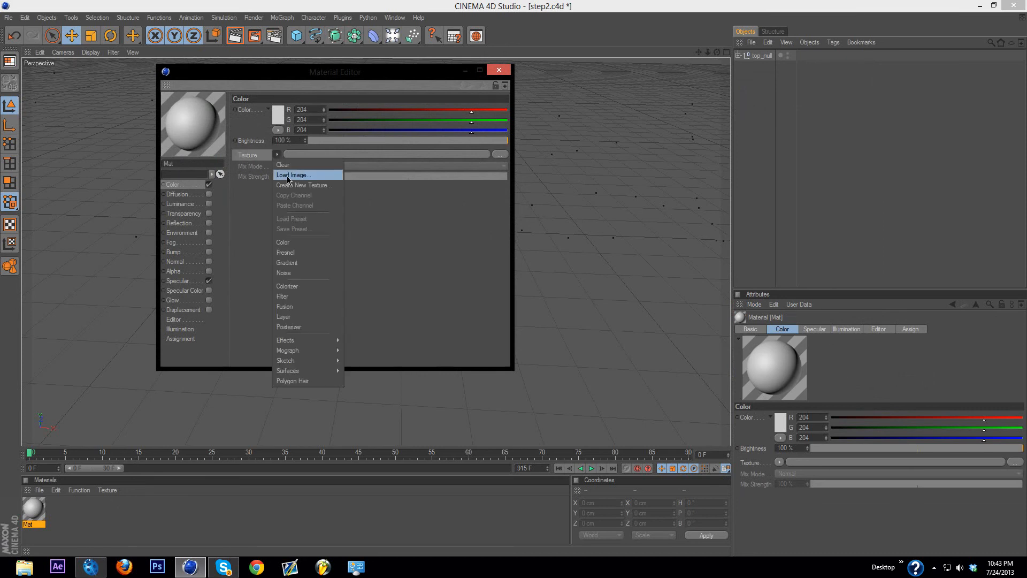
click(289, 176)
click(213, 155)
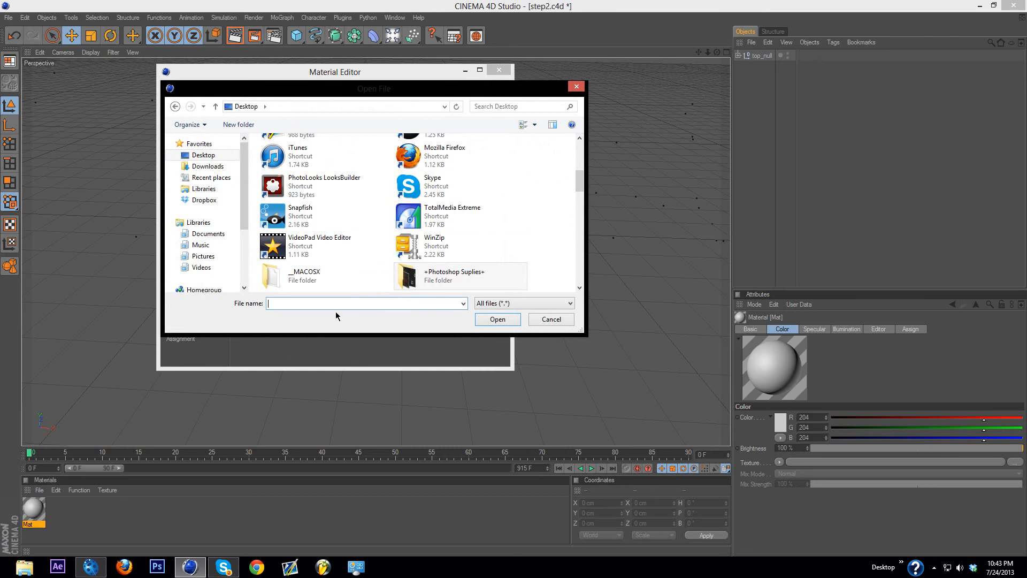
text(st)
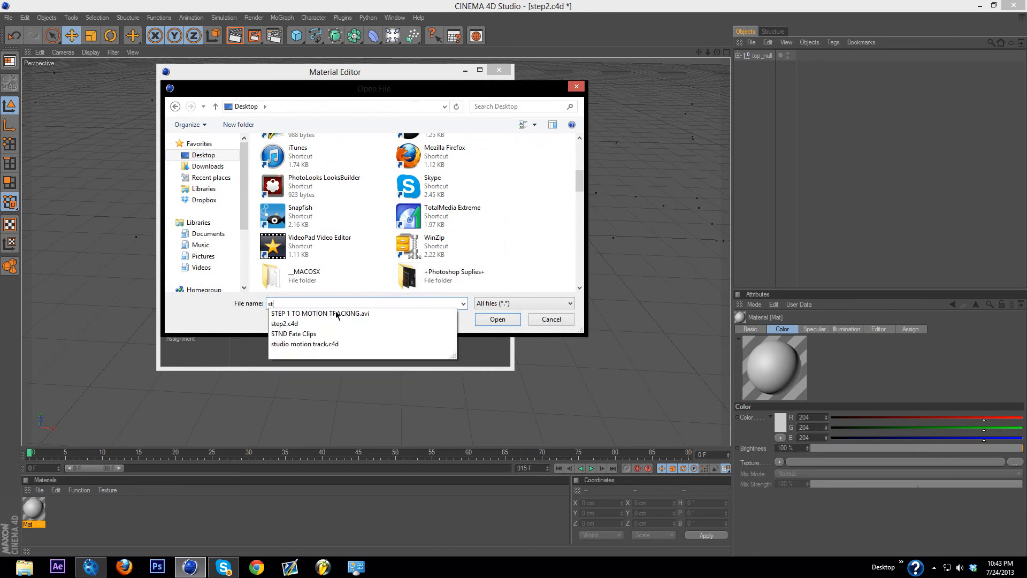
key(Down)
click(336, 314)
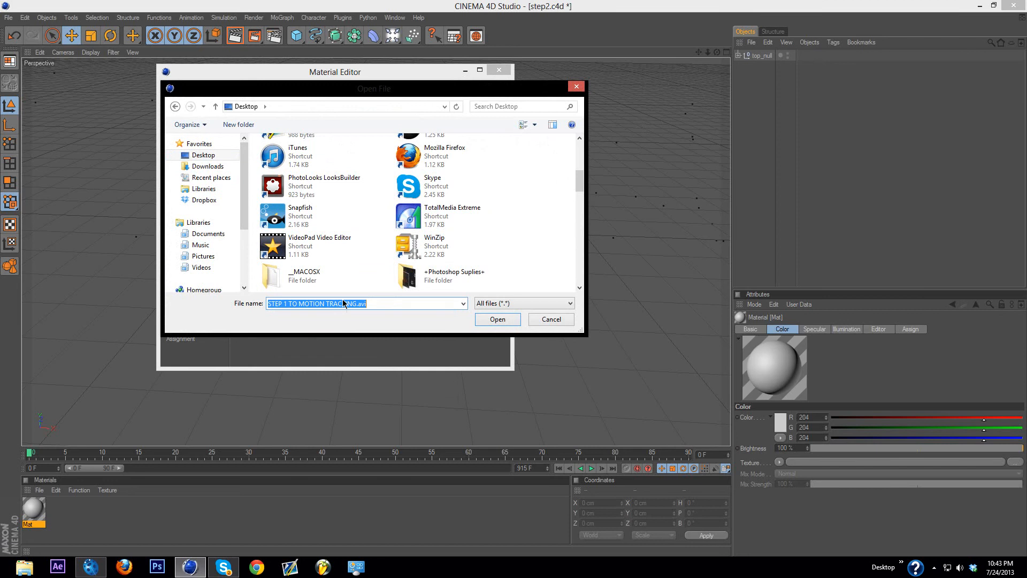
click(497, 320)
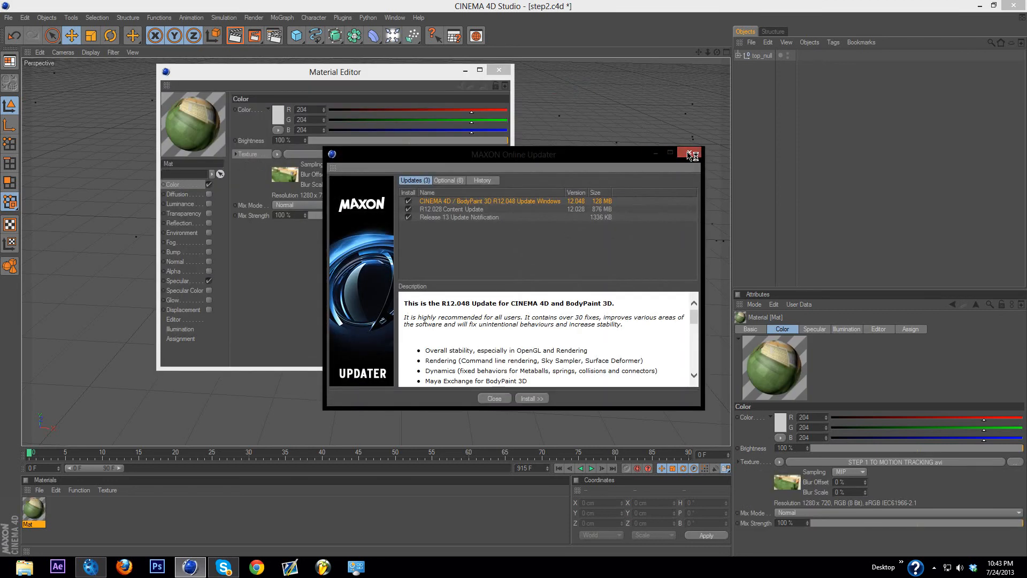
click(657, 155)
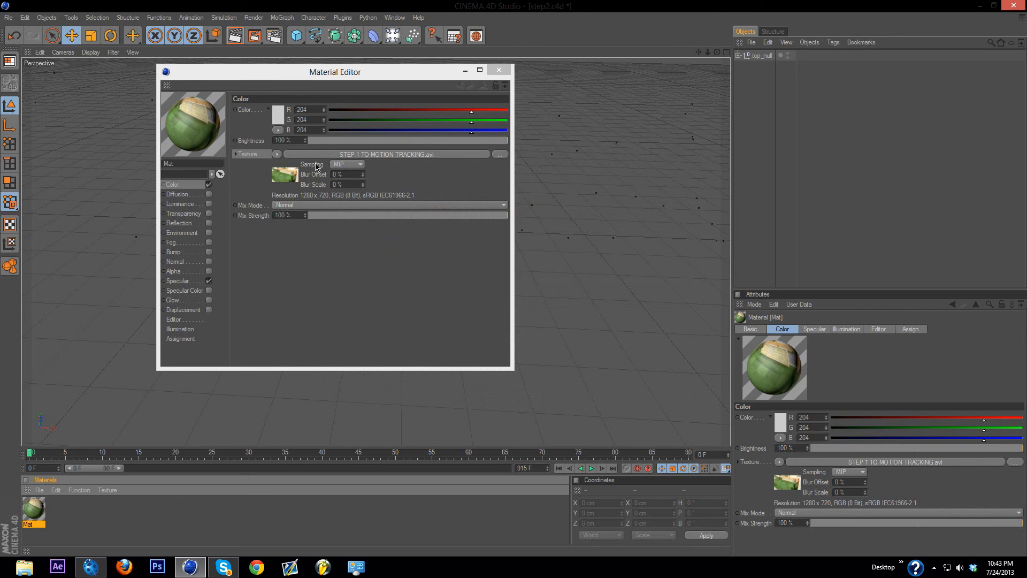
Step: Calculate the movie frame range and frame rate in the animation settings of the material's Color texture
click(405, 155)
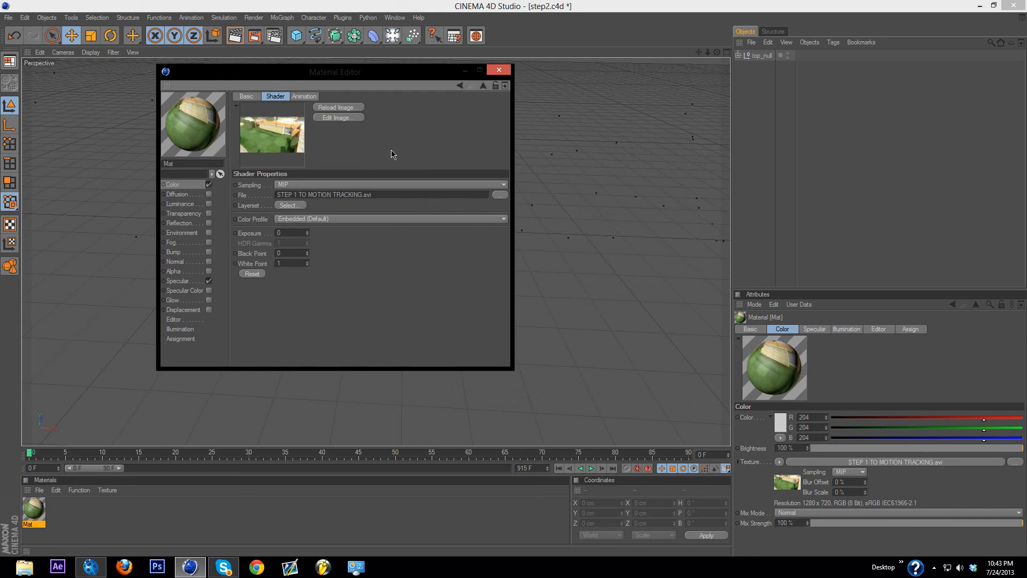
click(298, 97)
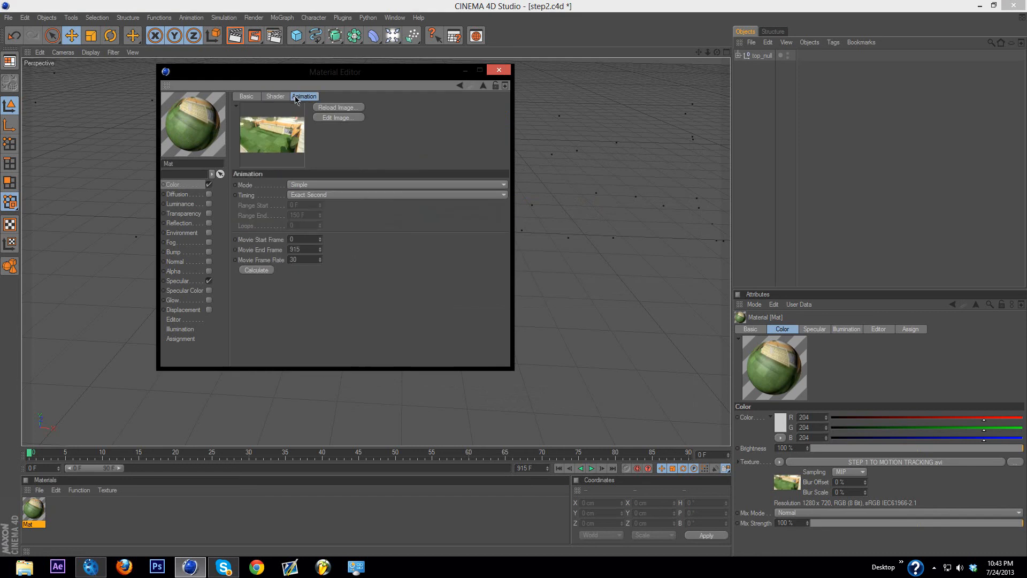
click(257, 270)
Step: Close the material settings, add a Background object to the scene, and apply the footage material to it
click(499, 70)
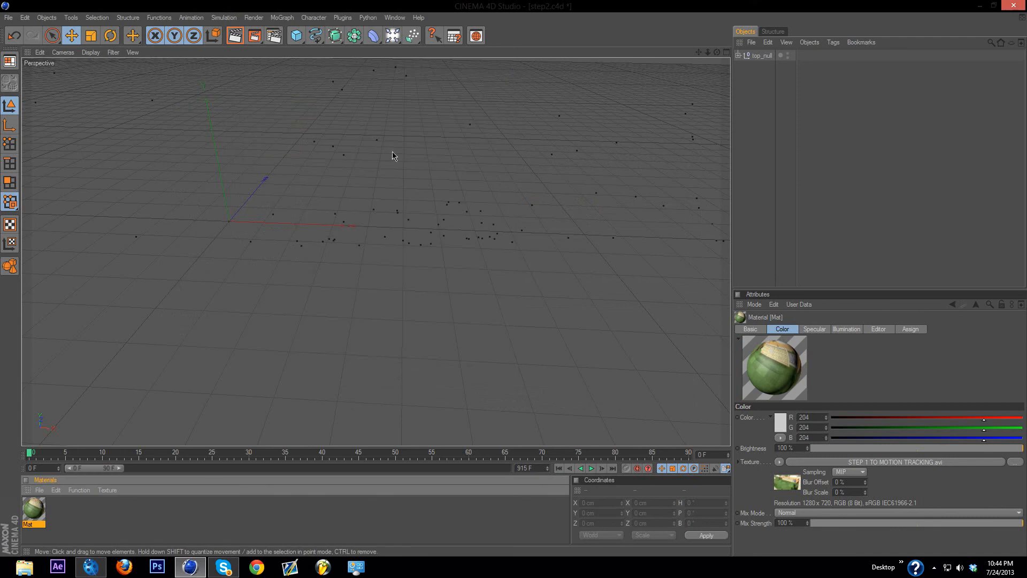
click(393, 36)
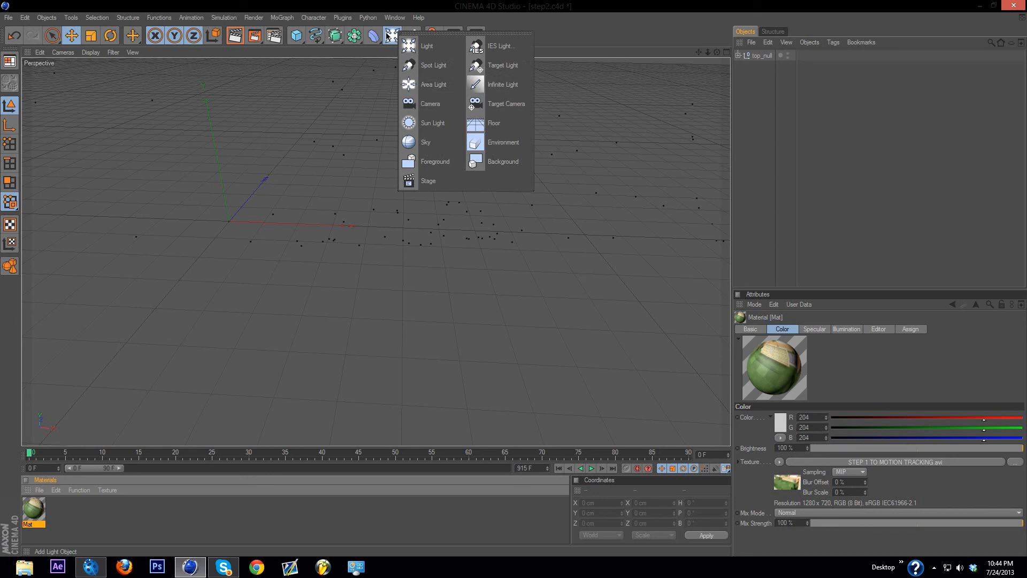
click(499, 161)
click(47, 516)
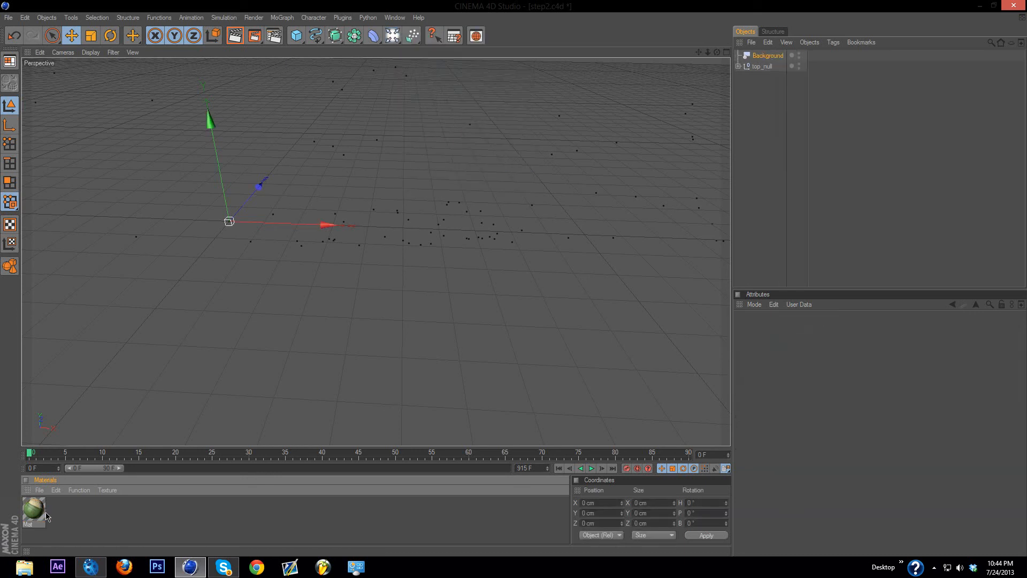
drag(40, 514, 767, 57)
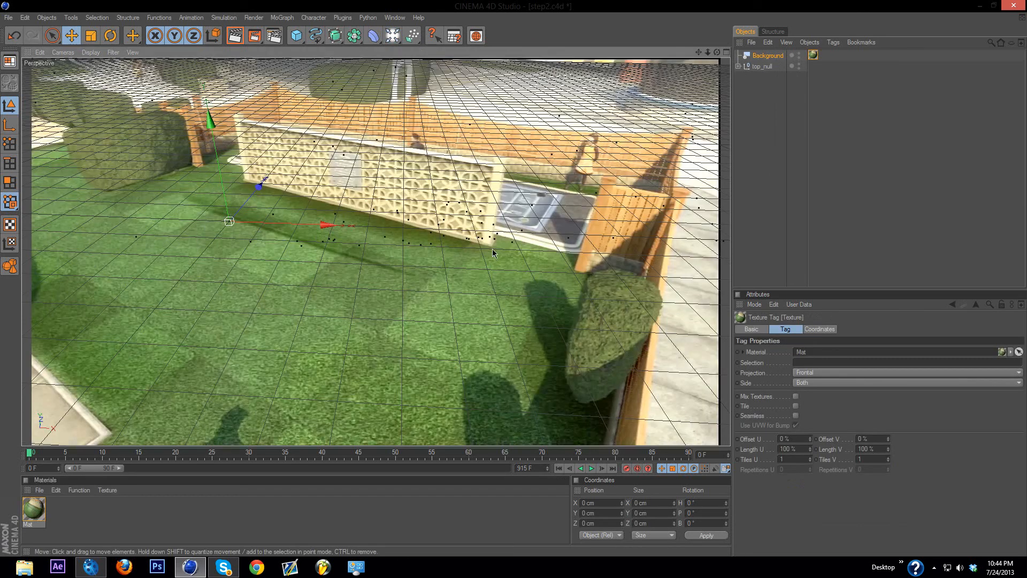
Step: Add a MoText object and move it to about X -49 cm, Y 72 cm
click(280, 18)
click(295, 134)
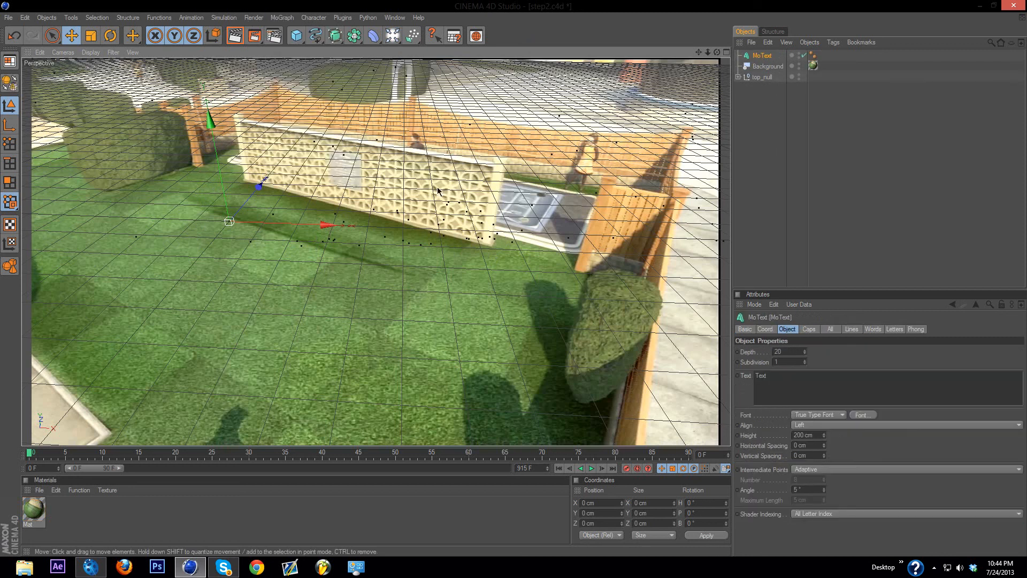
drag(221, 184, 216, 159)
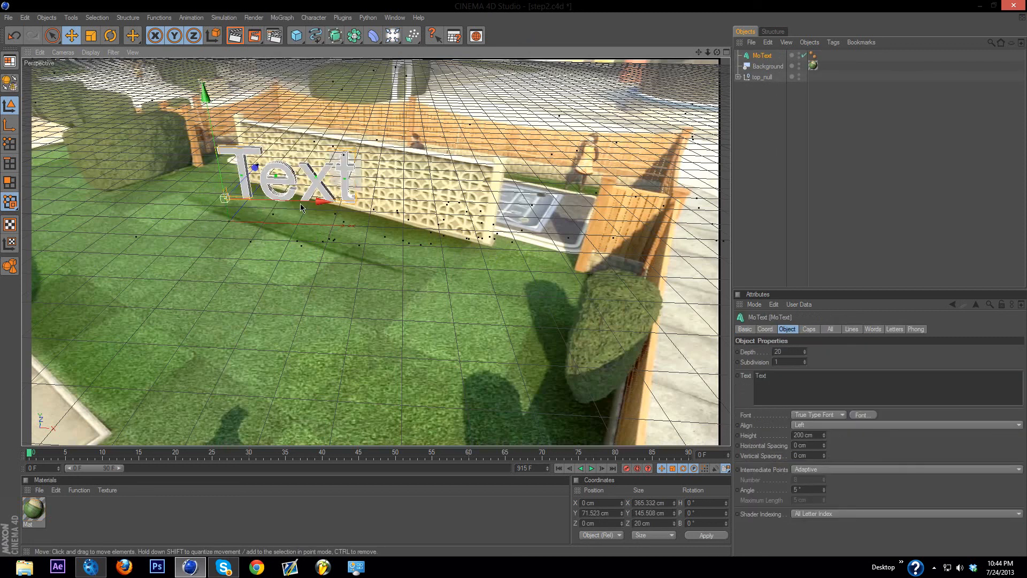
mouse_move(322, 203)
mouse_down()
mouse_move(352, 205)
mouse_move(304, 207)
mouse_up()
Step: Replace the MoText object's text with GODLY and set its font to Bebas Regular
click(792, 375)
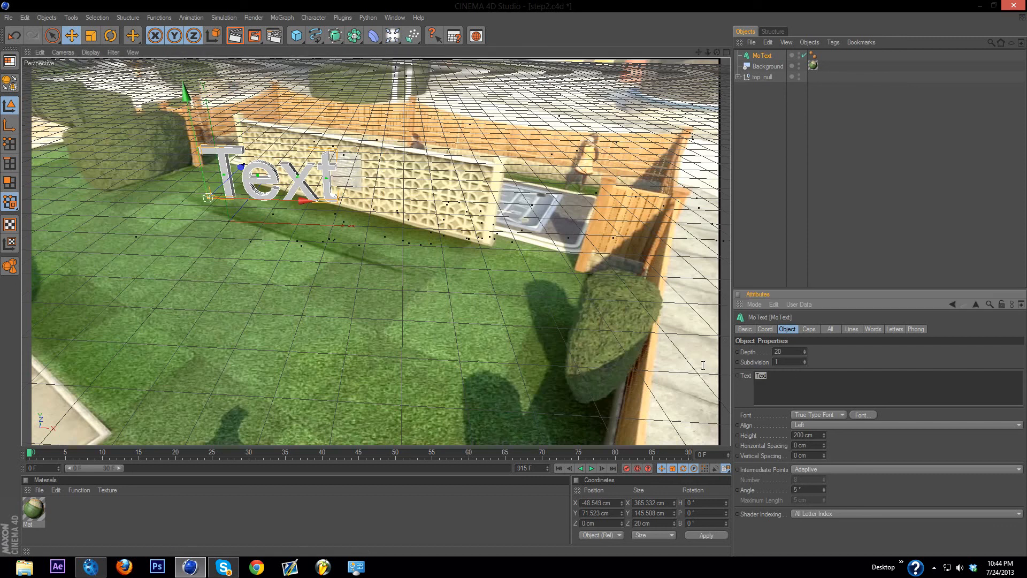
key(BackSpace)
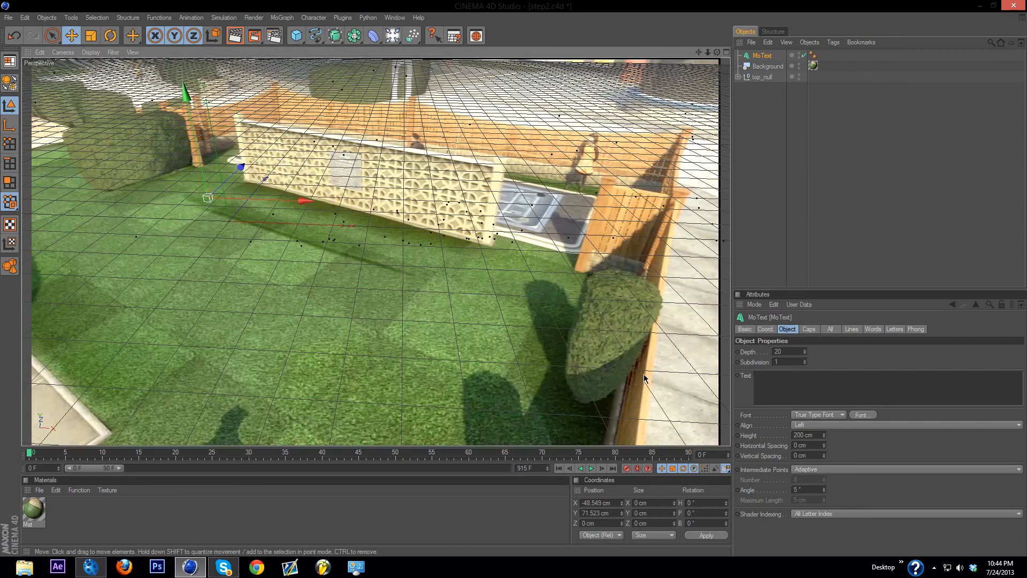
key(g)
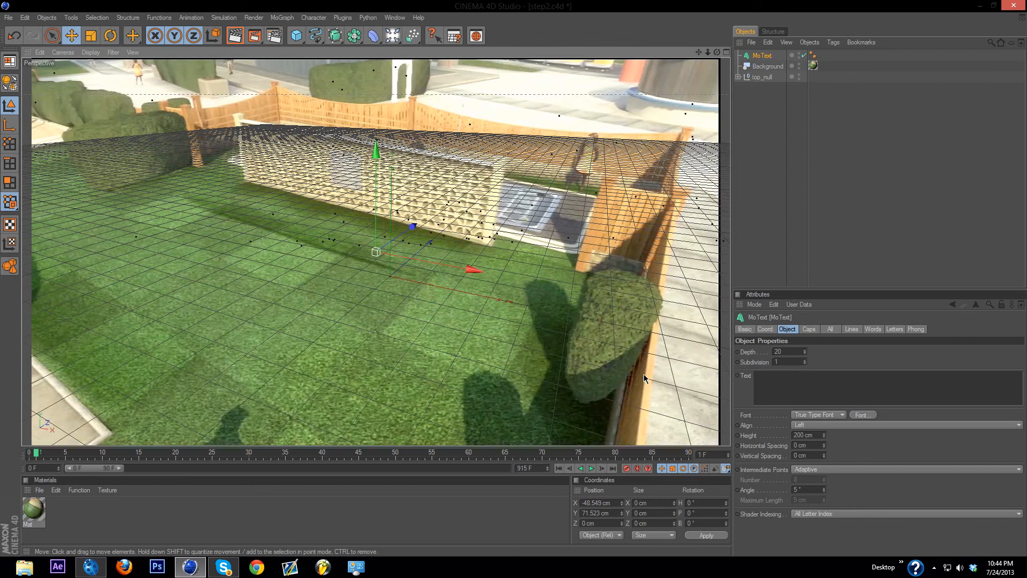
click(813, 374)
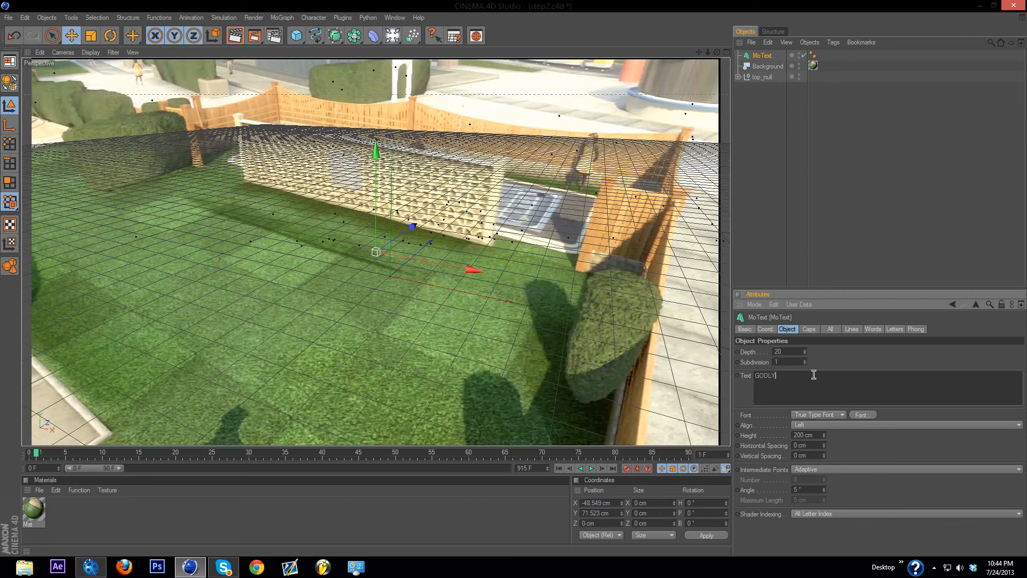
click(860, 416)
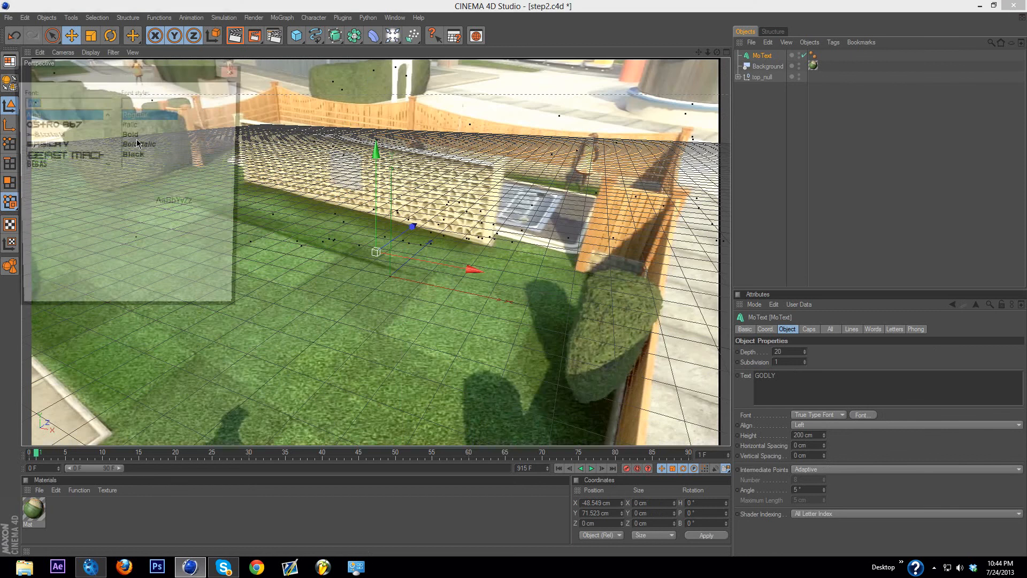
click(45, 166)
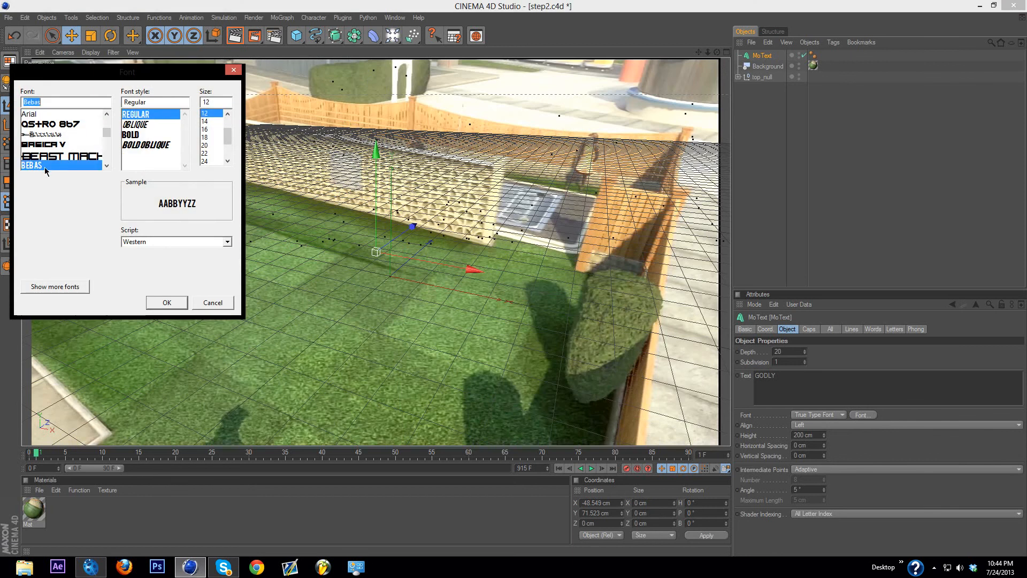
click(166, 302)
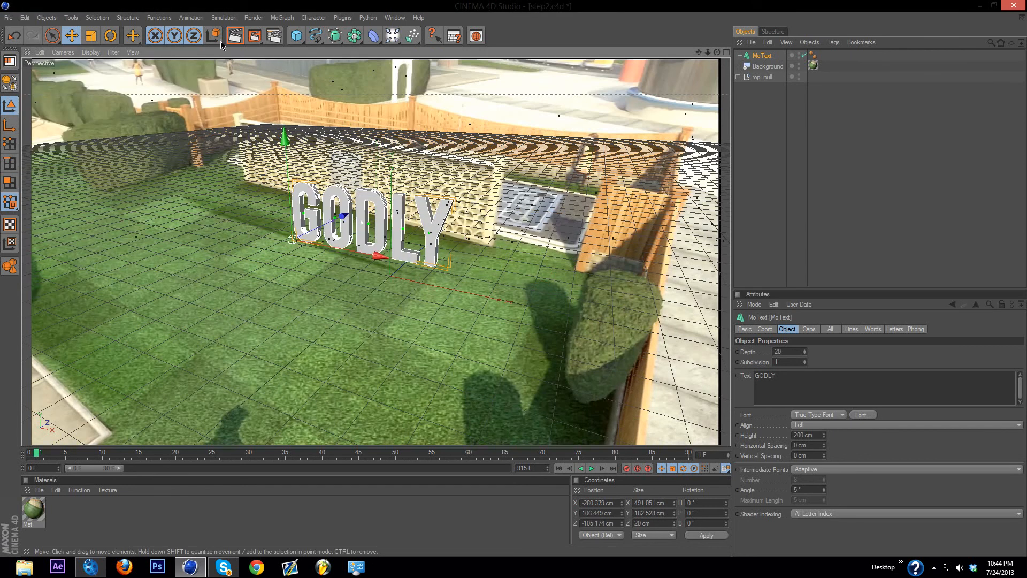
Step: Rotate the GODLY text about 12° in heading so it lines up with the wall behind it
click(110, 36)
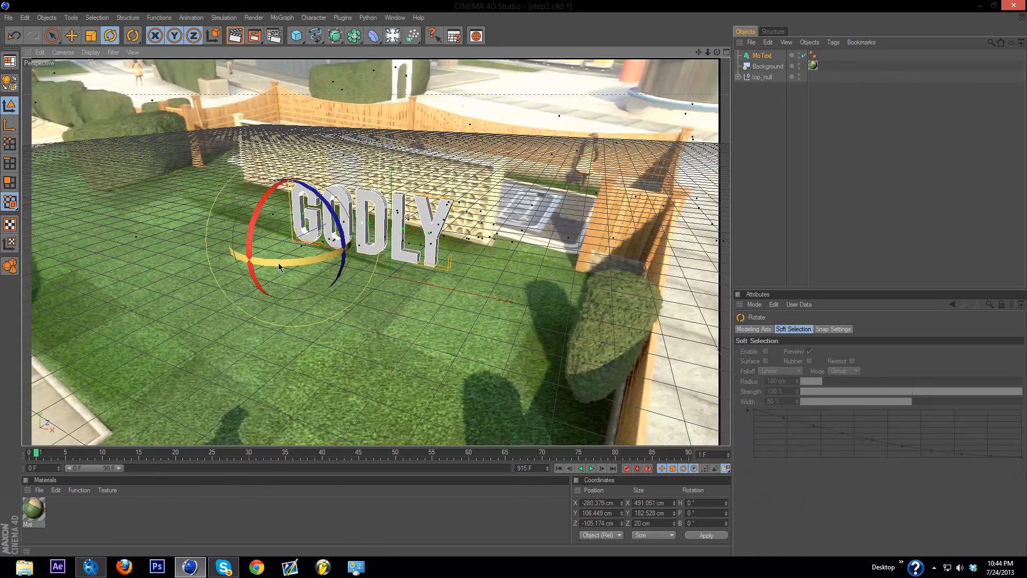
drag(279, 266, 299, 268)
click(71, 35)
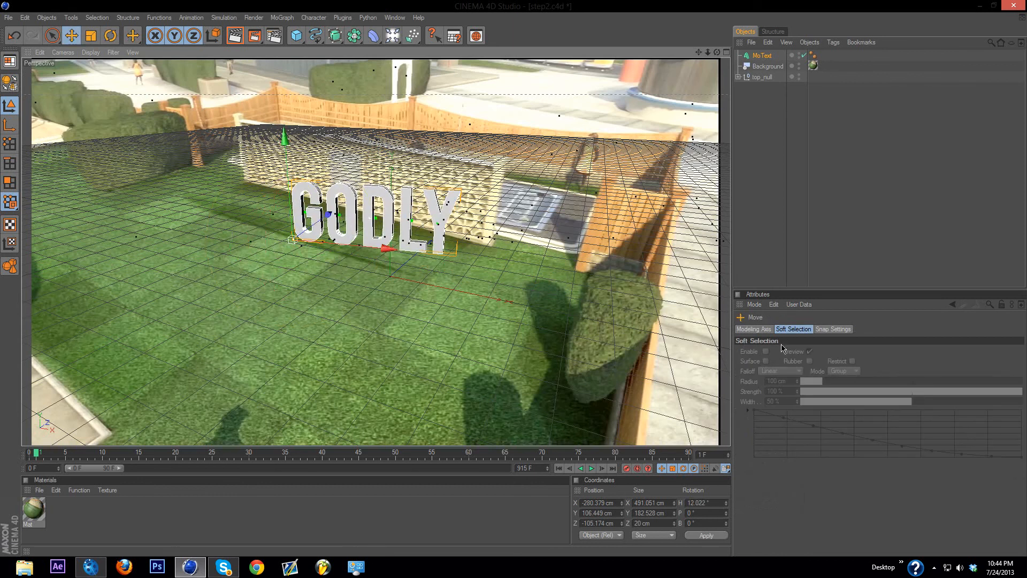
Step: Increase the GODLY text's depth to about 55 and move it along its own X axis to about X -367 cm
click(756, 56)
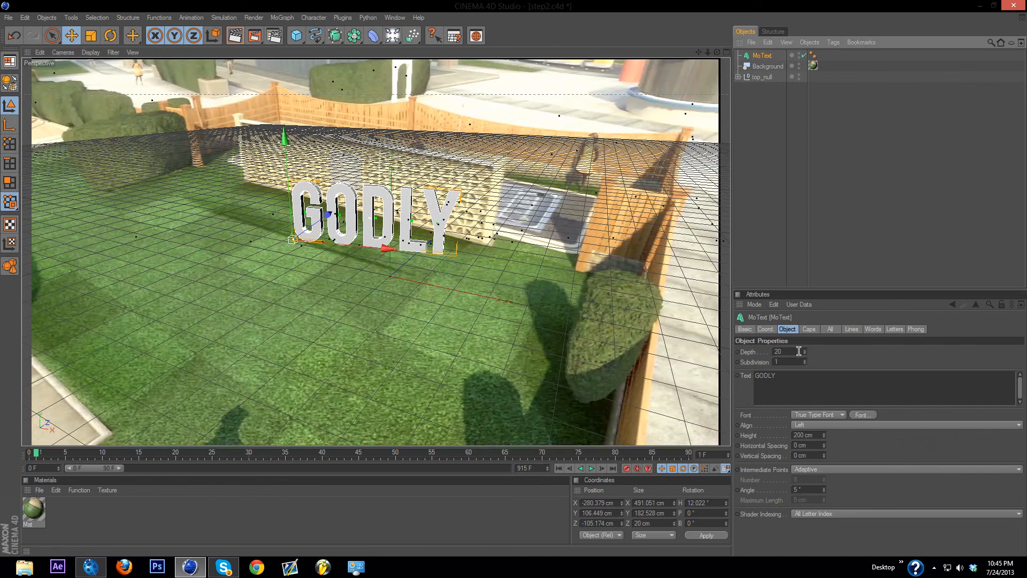
drag(805, 354, 806, 336)
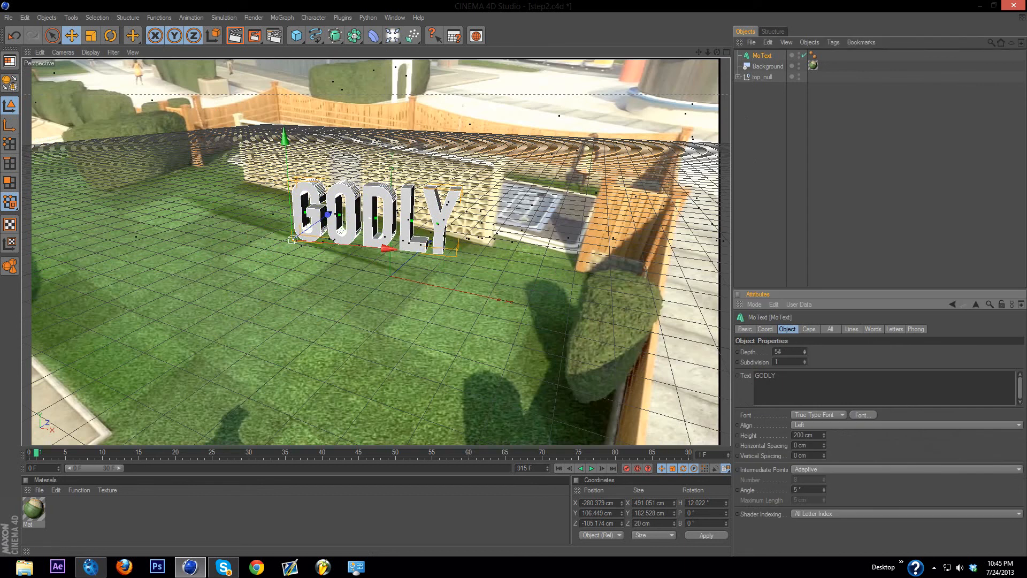
drag(387, 248, 298, 355)
Step: Create a new material with blue color R 0, G 89, B 255 and apply it to the MoText object
double_click(166, 537)
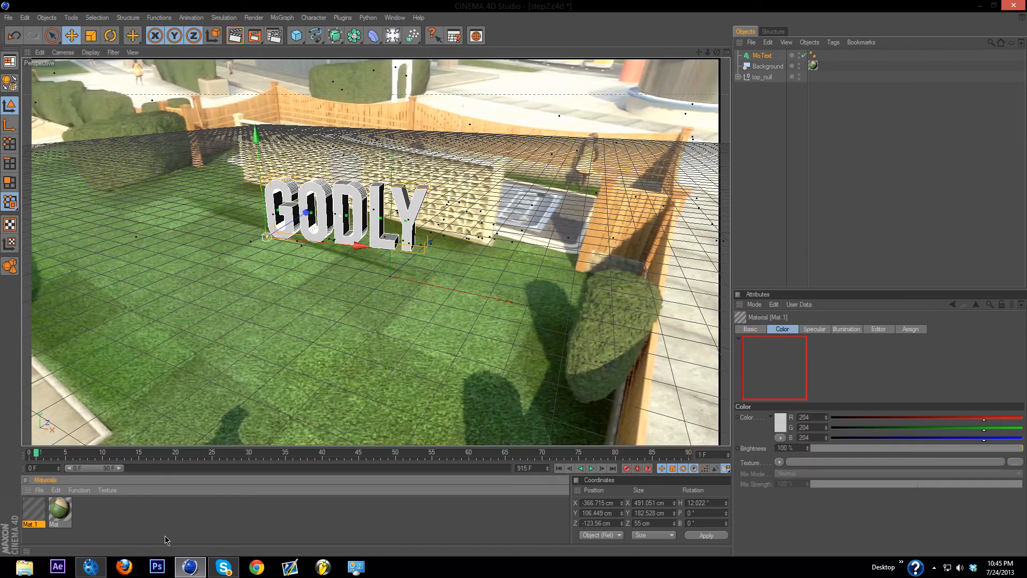
double_click(32, 511)
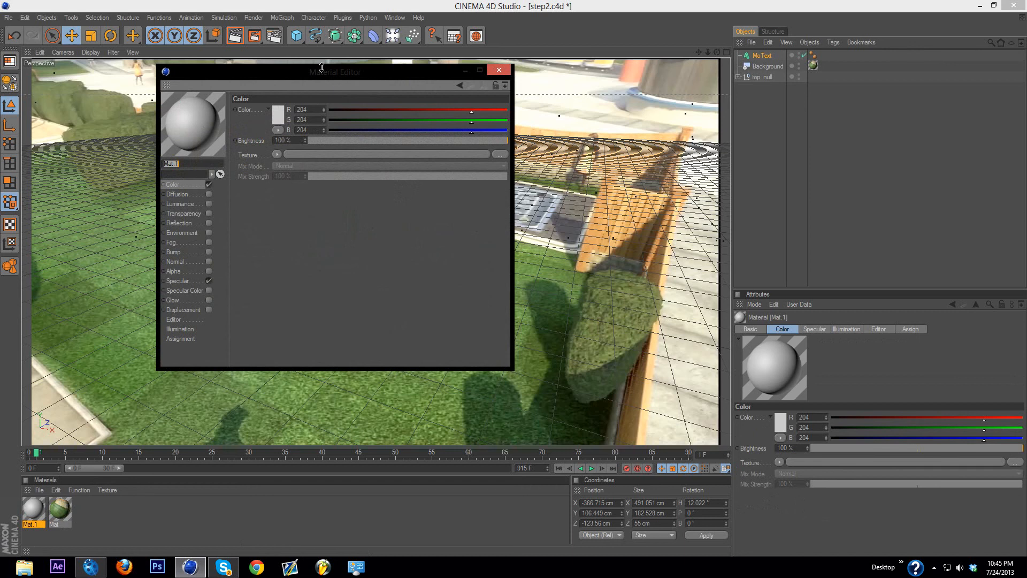
click(278, 119)
mouse_move(290, 79)
mouse_down()
mouse_move(341, 81)
mouse_move(283, 82)
mouse_up()
click(257, 171)
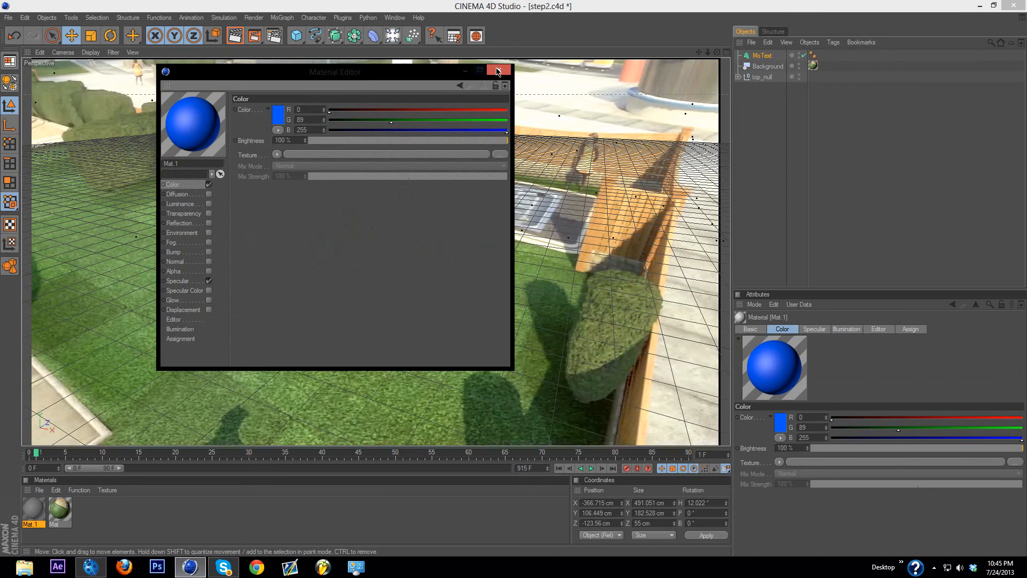
click(499, 69)
drag(41, 512, 770, 57)
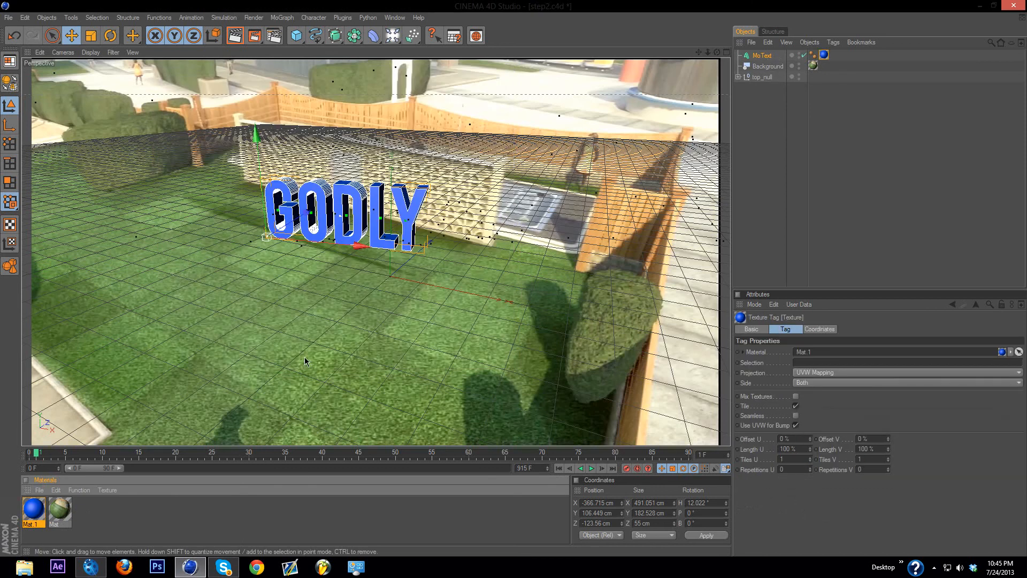
Step: Clear the material selection and undo the last change
click(297, 517)
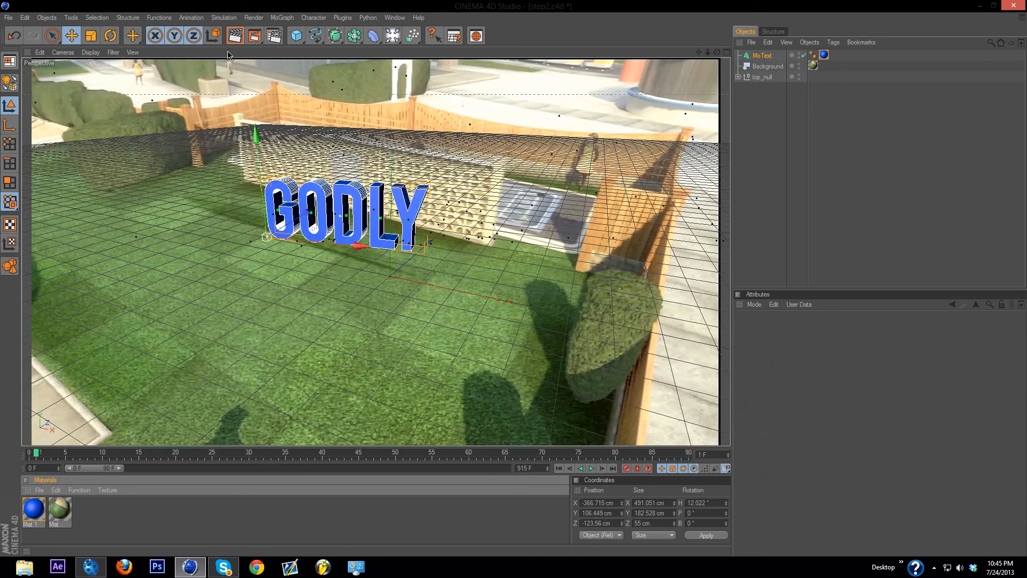
click(25, 18)
click(32, 30)
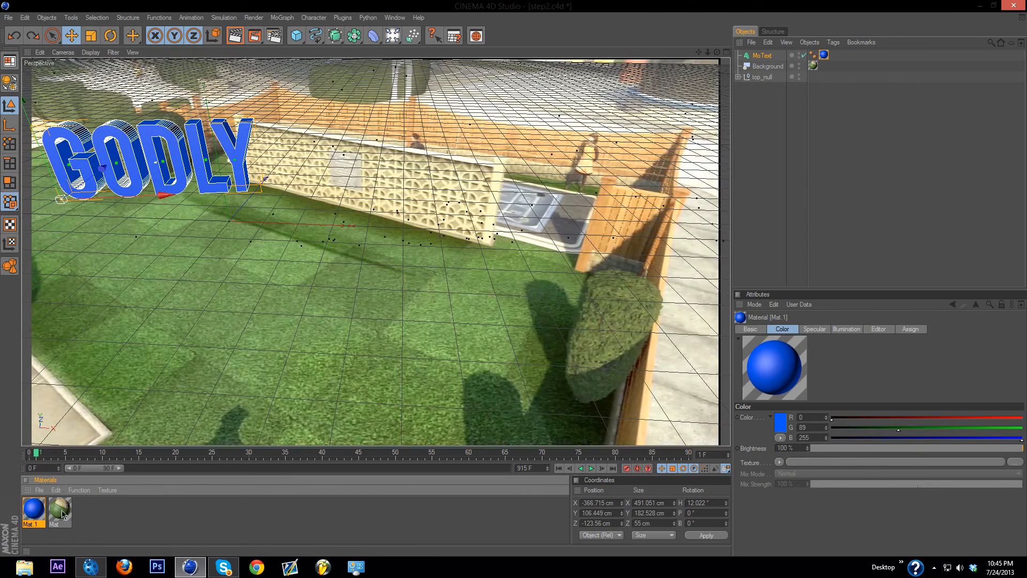
Step: Create another material and browse to the +Photoshop Suplies+ folder for its Color texture image
double_click(173, 519)
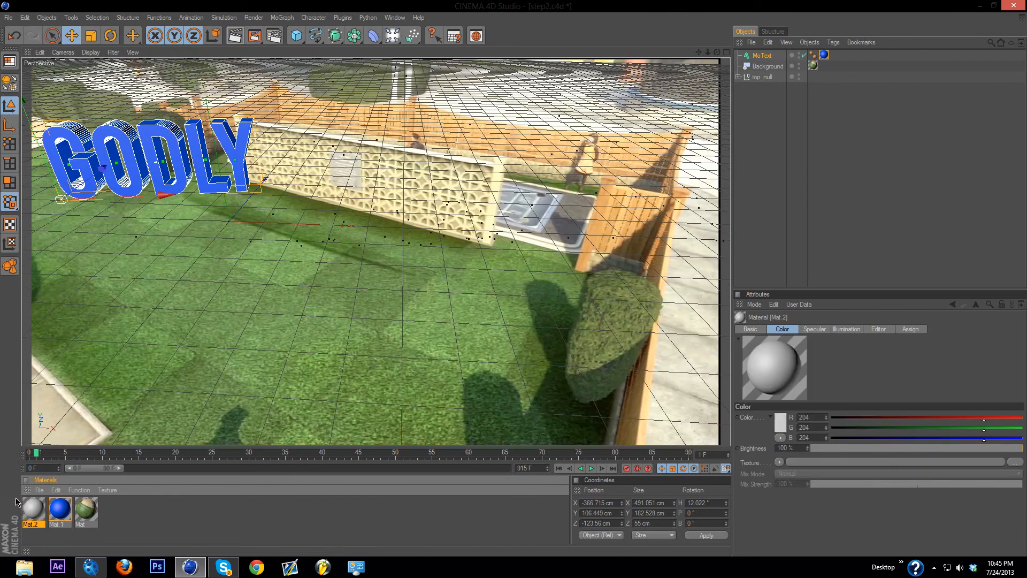
double_click(33, 510)
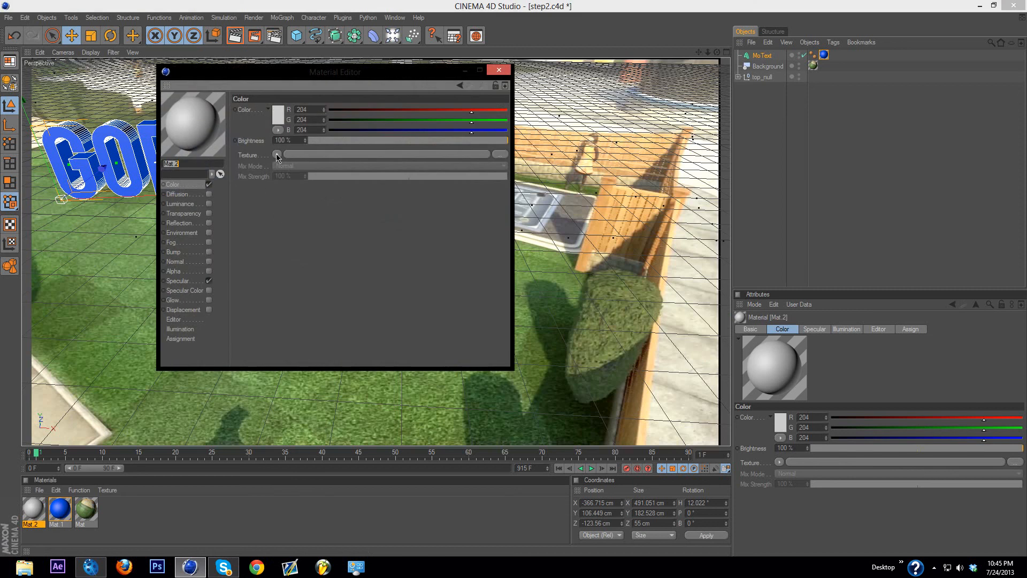
click(277, 156)
click(280, 172)
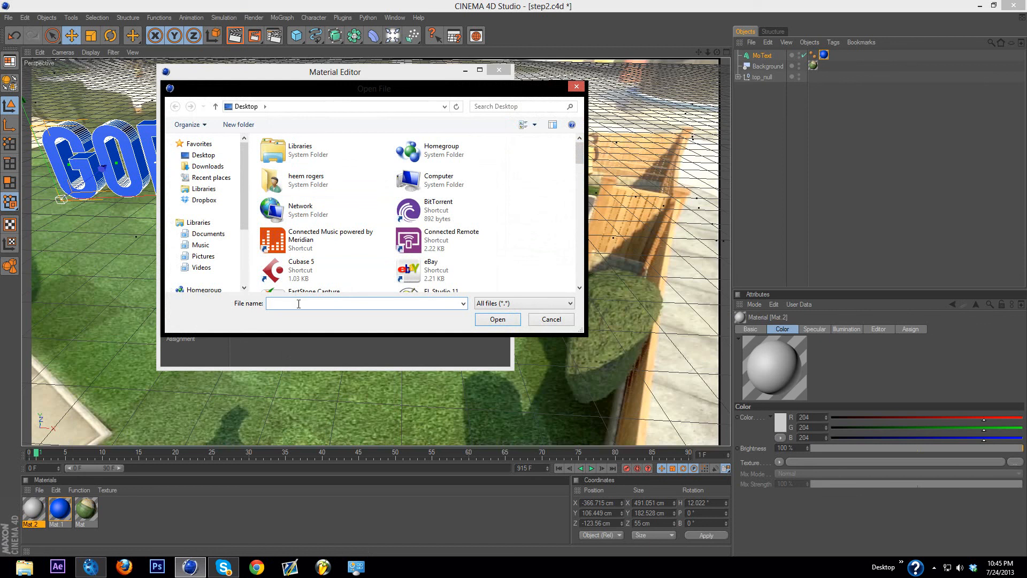
text(+)
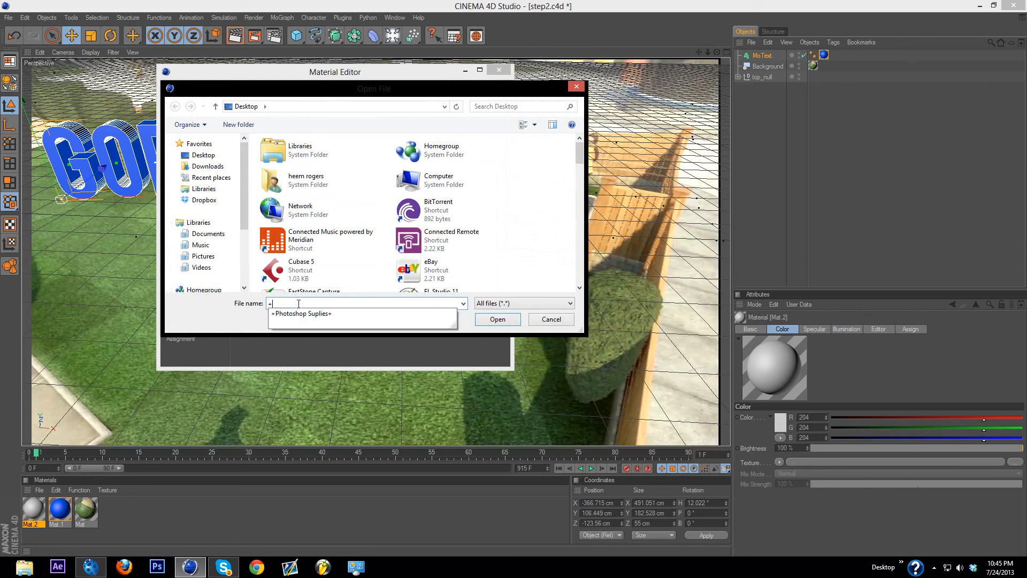
click(328, 313)
click(491, 321)
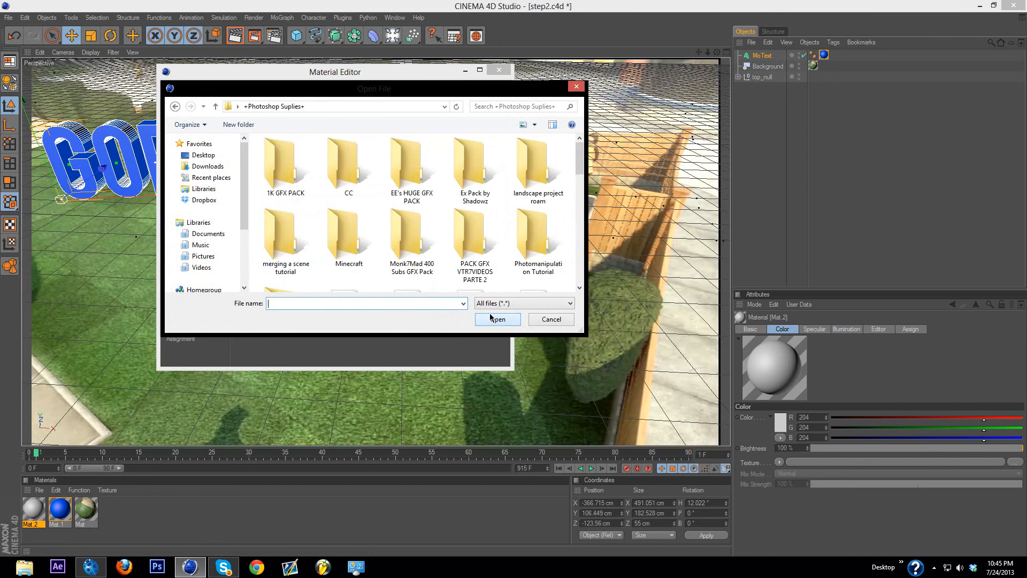
Step: Load image 72557 from 1K GFX PACK, 1,000 Textures, Texture-Pack, Desktop Wallpapers - Not made by me, declining a copy in the document location
double_click(279, 156)
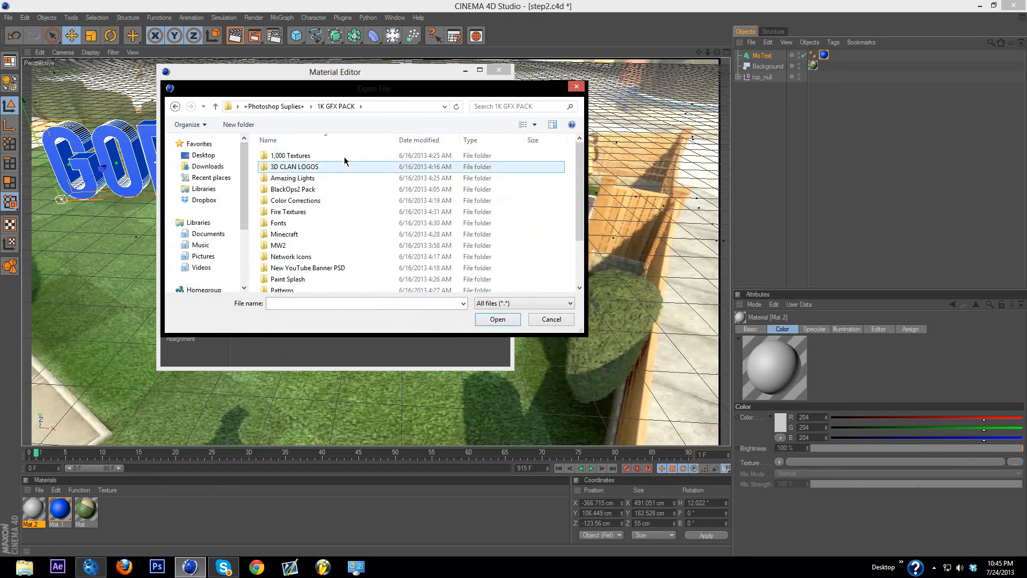
double_click(339, 154)
double_click(351, 155)
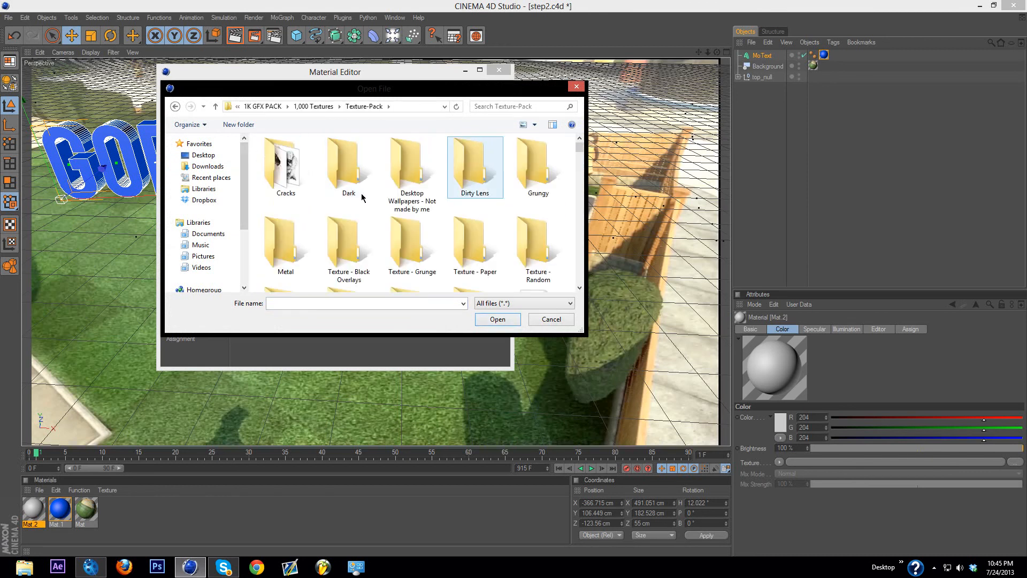
double_click(411, 174)
click(562, 164)
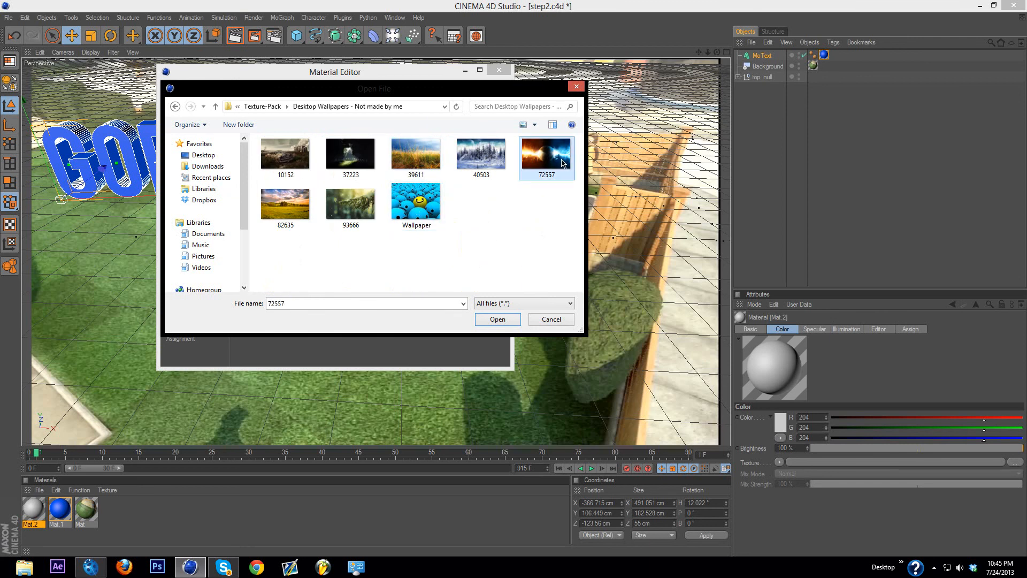
click(491, 320)
click(576, 323)
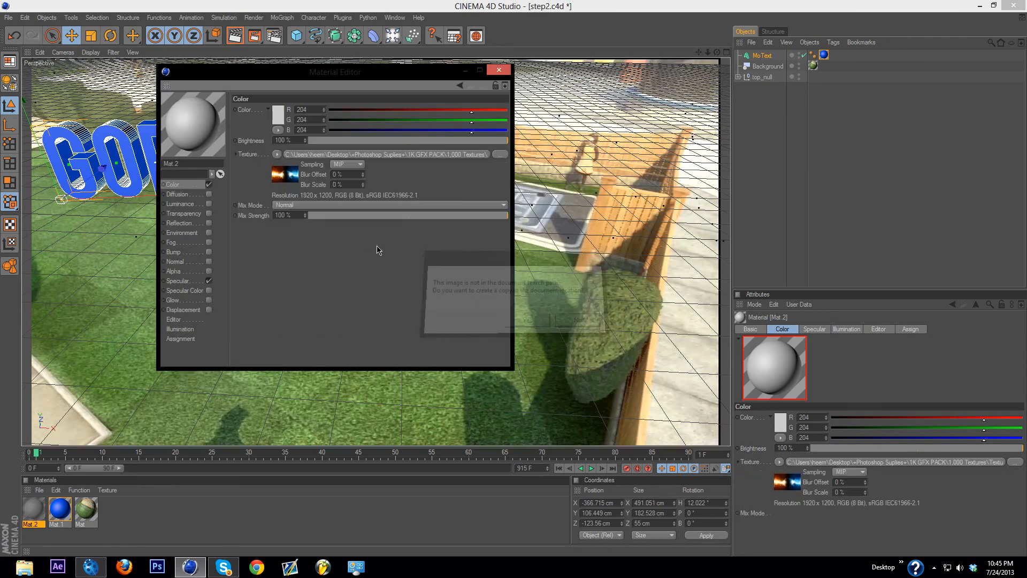
Step: Wrap the Color texture in a Filter shader and apply the image material to the MoText object
click(278, 155)
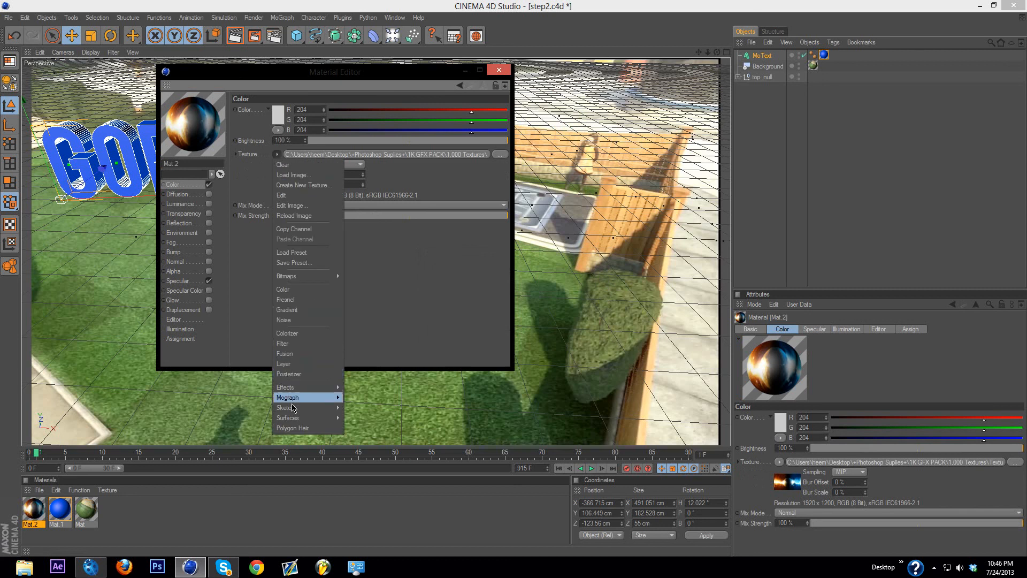
click(285, 345)
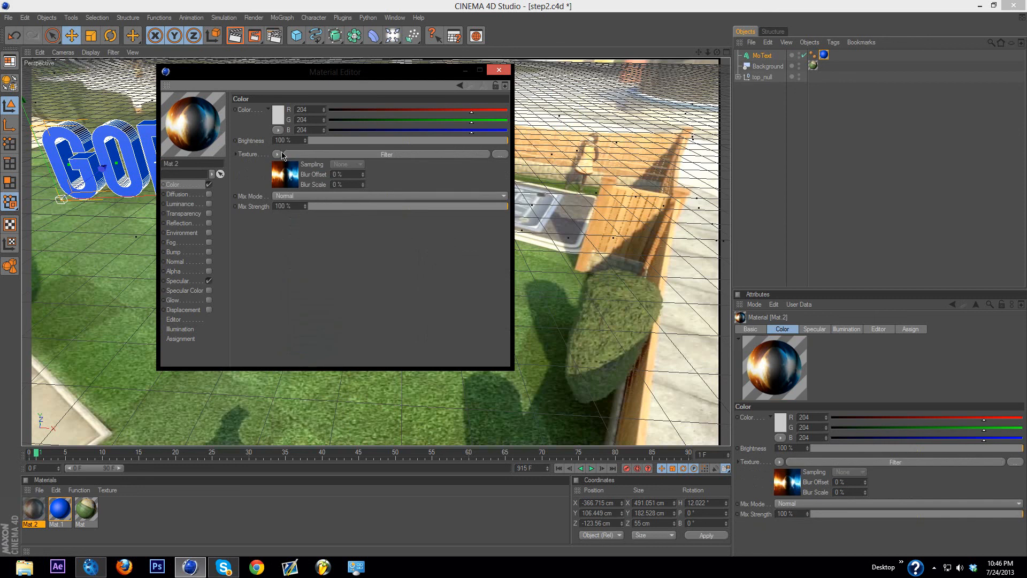
click(498, 70)
drag(33, 510, 766, 59)
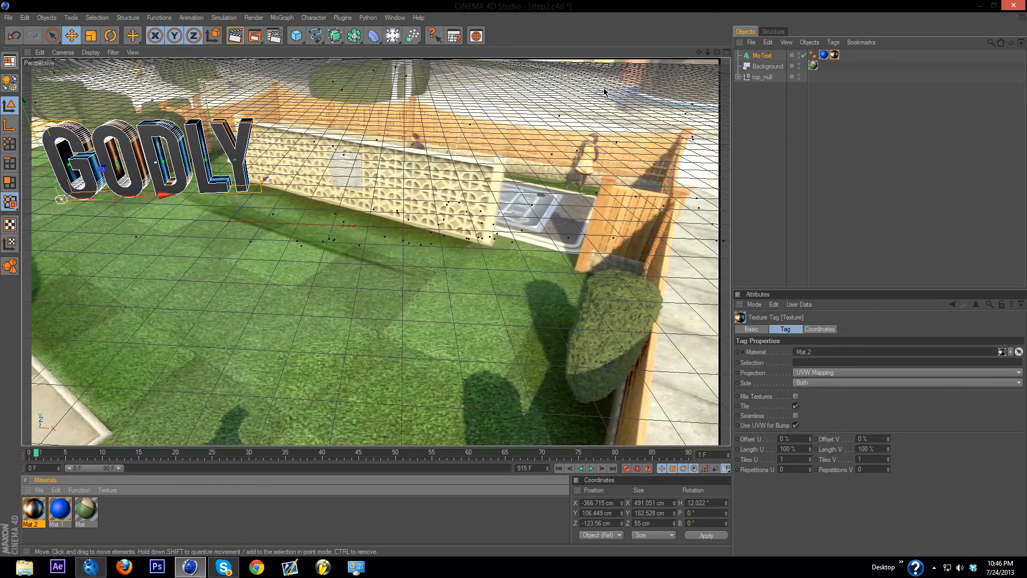
Step: Move the GODLY text object to about X -360, Y 174, Z 0 cm, above the lawn in front of the patterned wall
drag(699, 53, 860, 96)
mouse_move(716, 53)
mouse_down()
mouse_move(807, 66)
mouse_move(856, 33)
mouse_move(915, 41)
mouse_move(770, 69)
mouse_move(797, 94)
mouse_move(701, 40)
mouse_move(714, 55)
mouse_move(709, 49)
mouse_up()
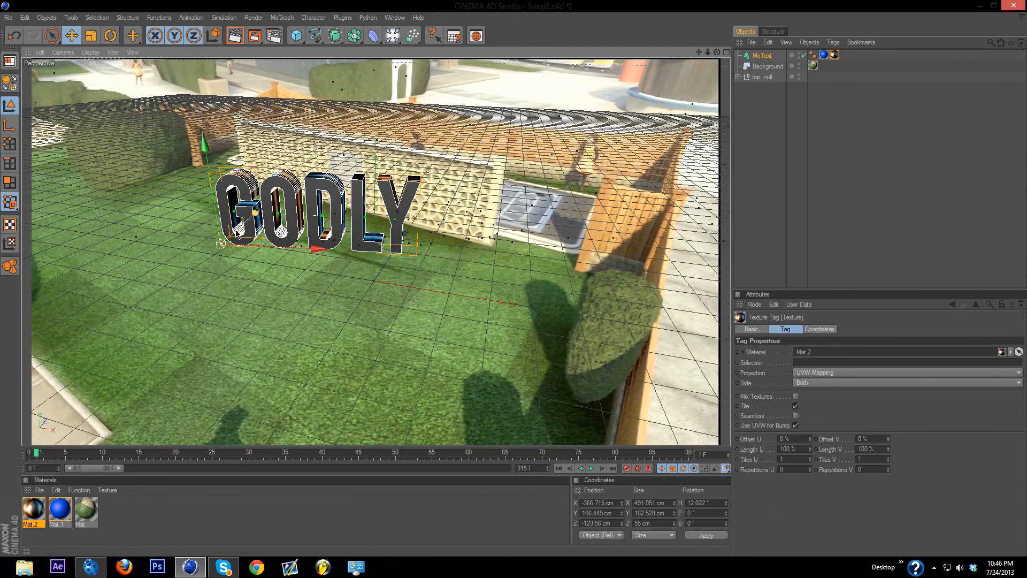
drag(255, 213, 271, 199)
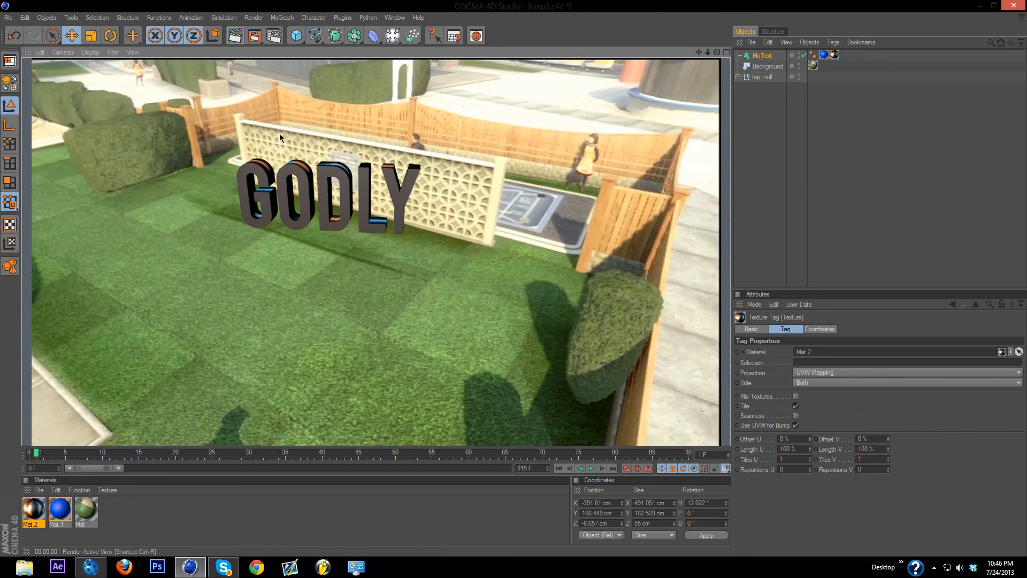
click(470, 275)
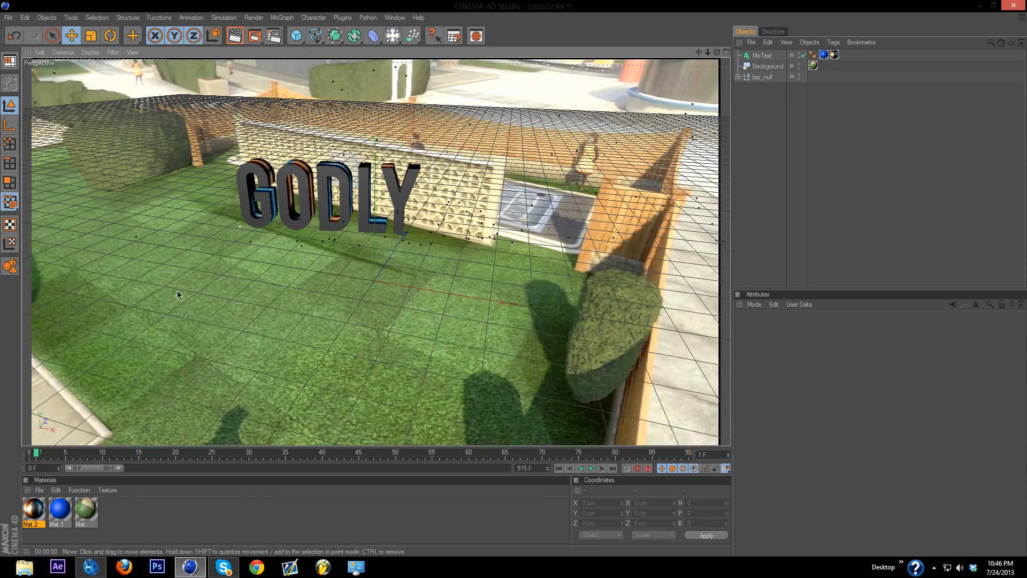
click(300, 205)
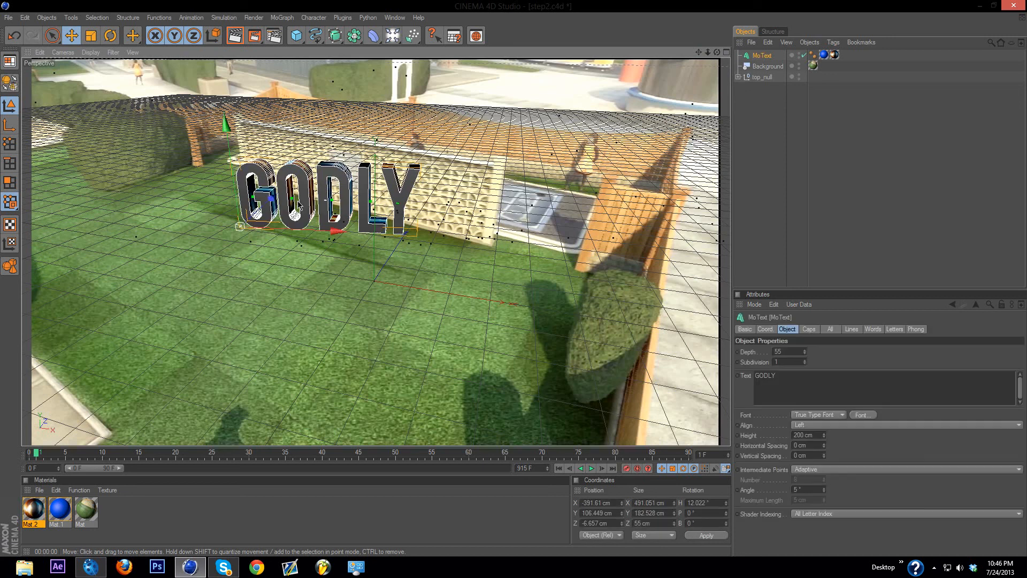
mouse_move(246, 190)
mouse_down()
mouse_move(237, 114)
mouse_move(246, 167)
mouse_move(404, 172)
mouse_move(254, 172)
mouse_up()
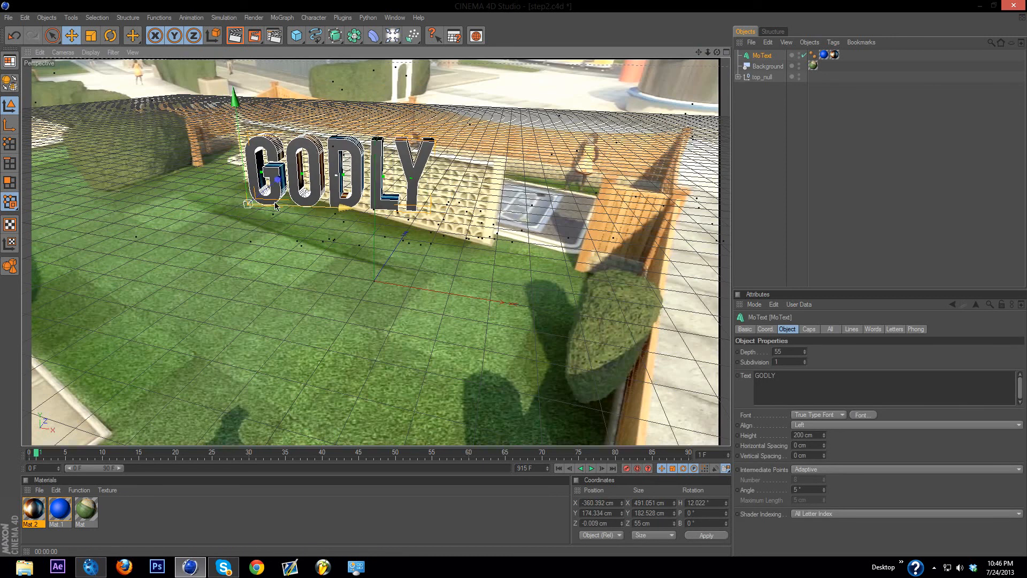
Step: Set the render output's frame range to All Frames in the render settings
click(273, 36)
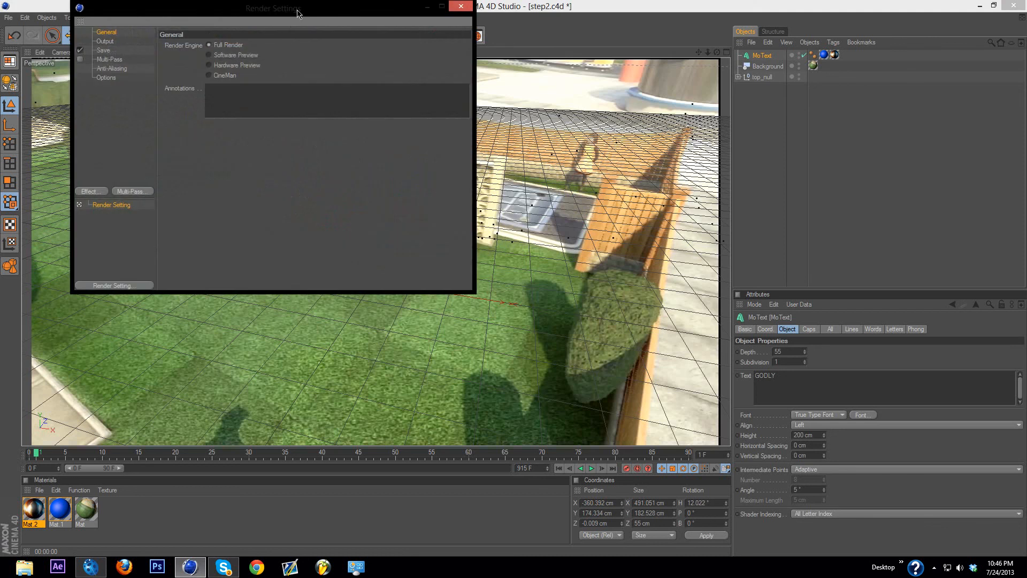
drag(298, 13, 303, 117)
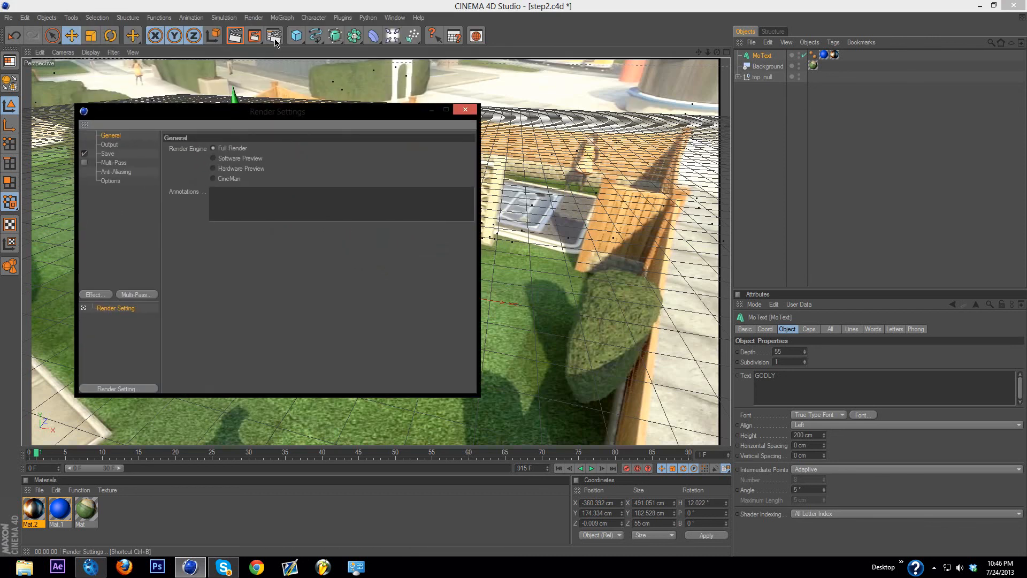
click(112, 144)
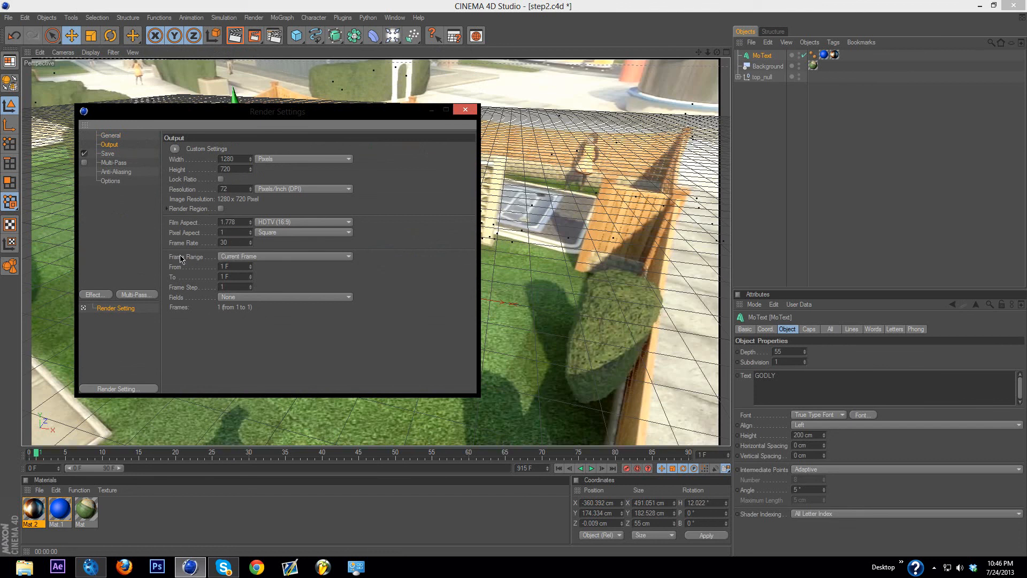
click(236, 257)
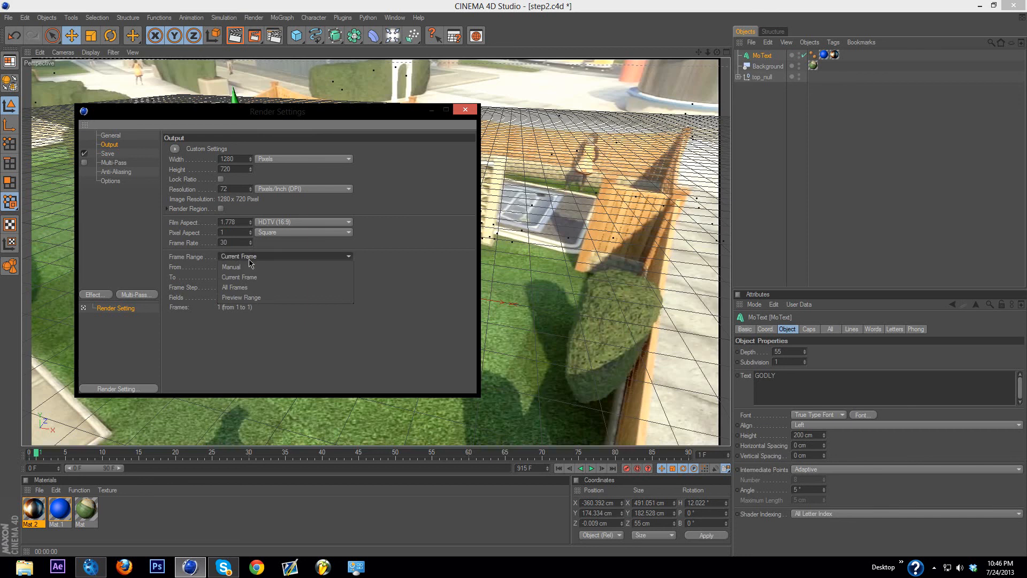
click(250, 287)
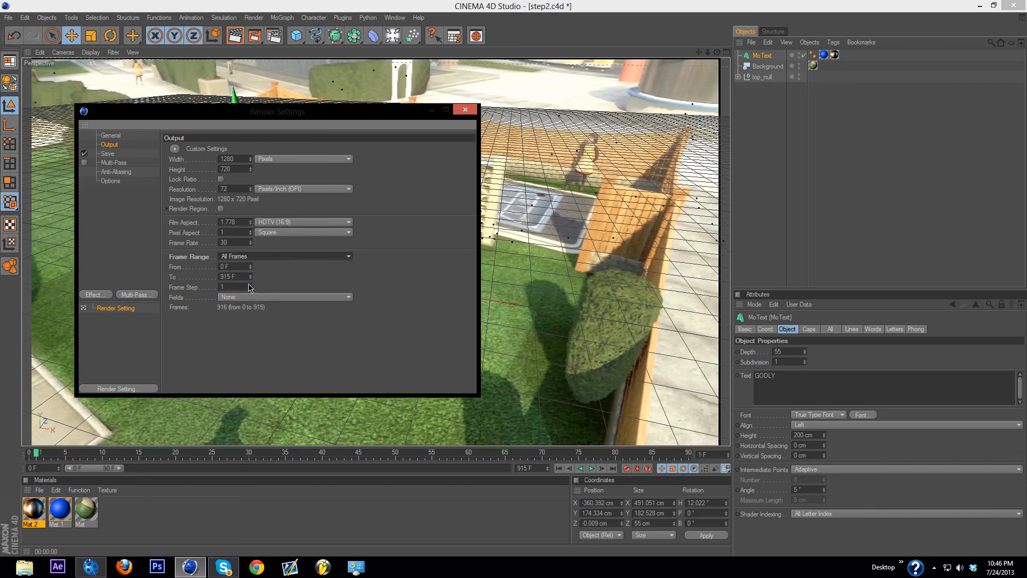
Step: Set the render's save format to AVI Movie and name the output file MOTION TRACK FOR EPISODE
click(107, 154)
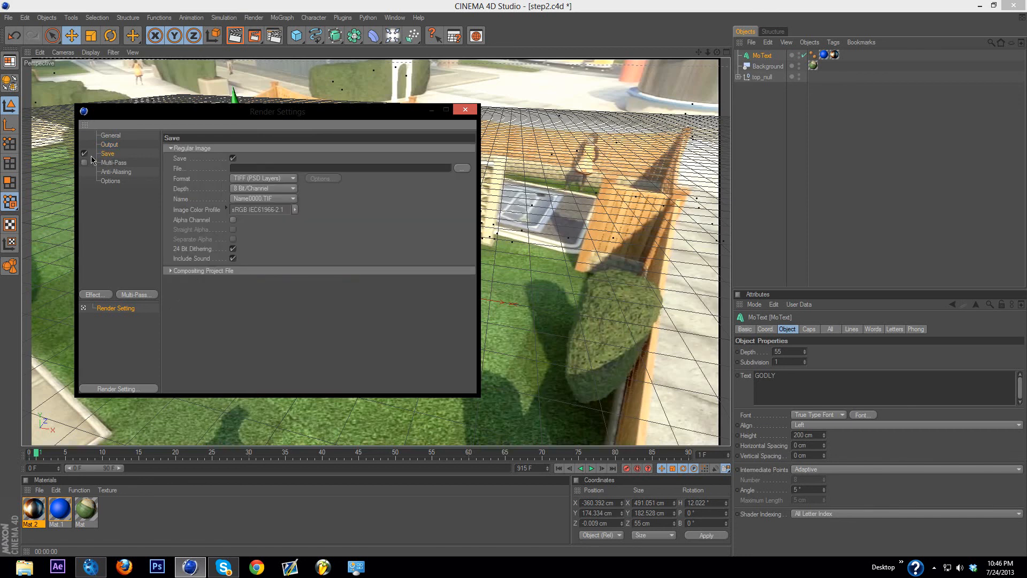
click(263, 178)
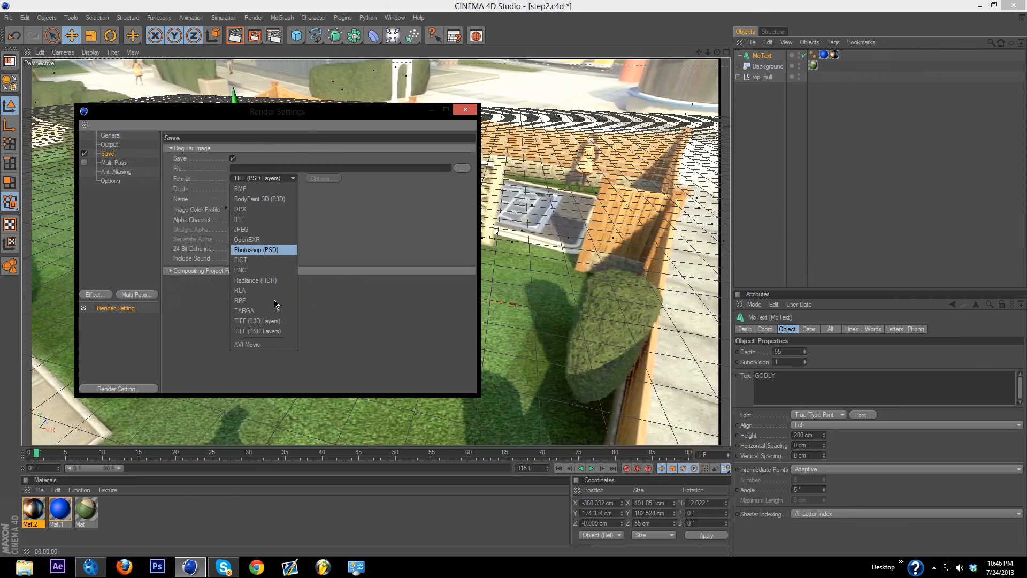
click(262, 344)
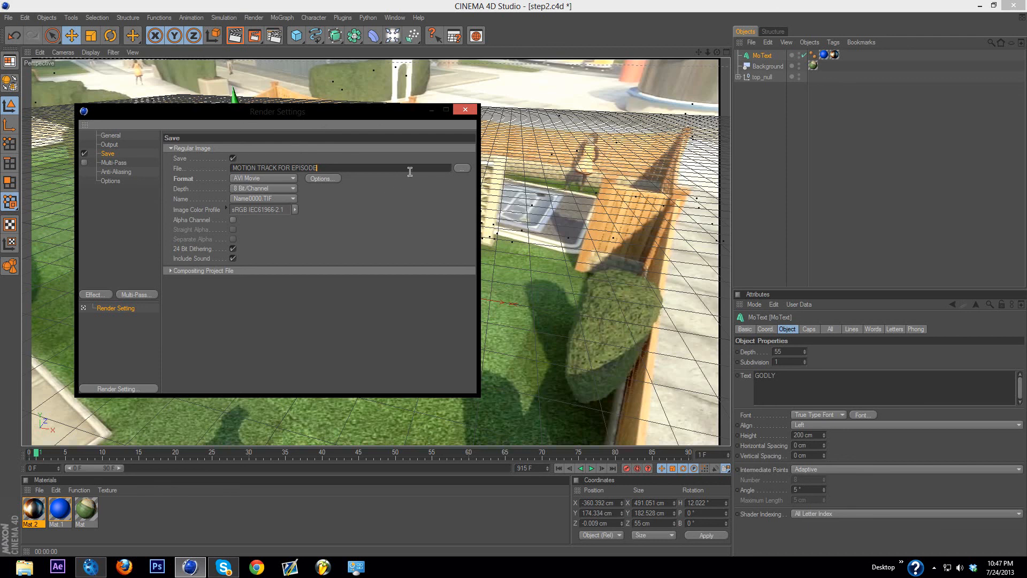
click(117, 146)
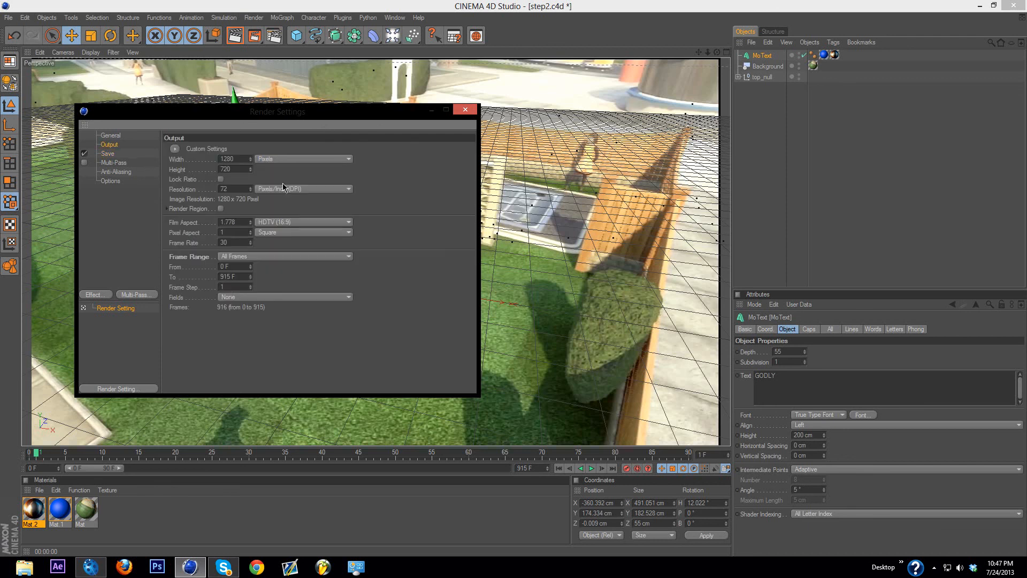
click(123, 155)
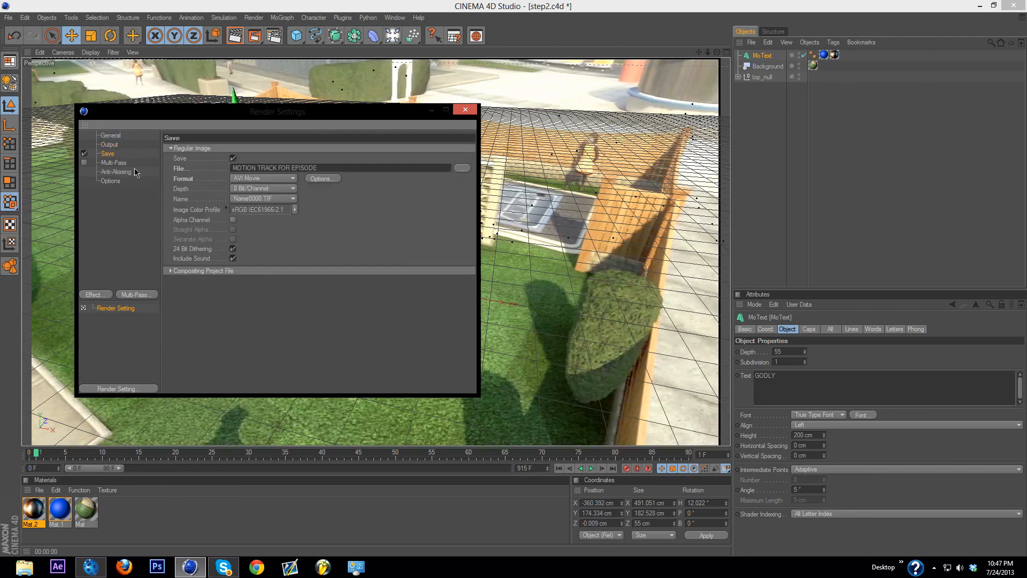
Step: Save the render output file to the Desktop and close the render settings
click(461, 169)
click(122, 194)
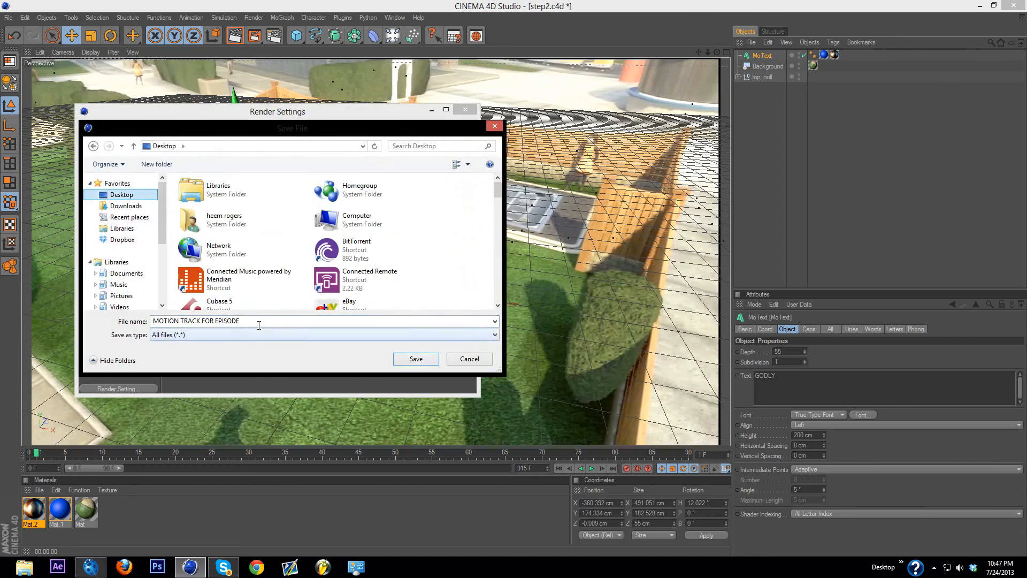
click(411, 361)
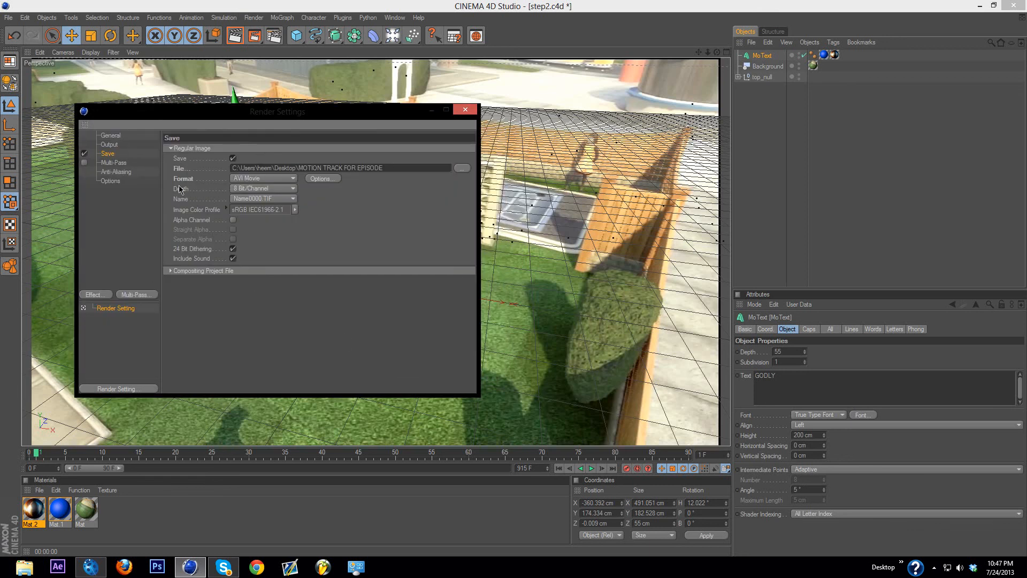
click(466, 110)
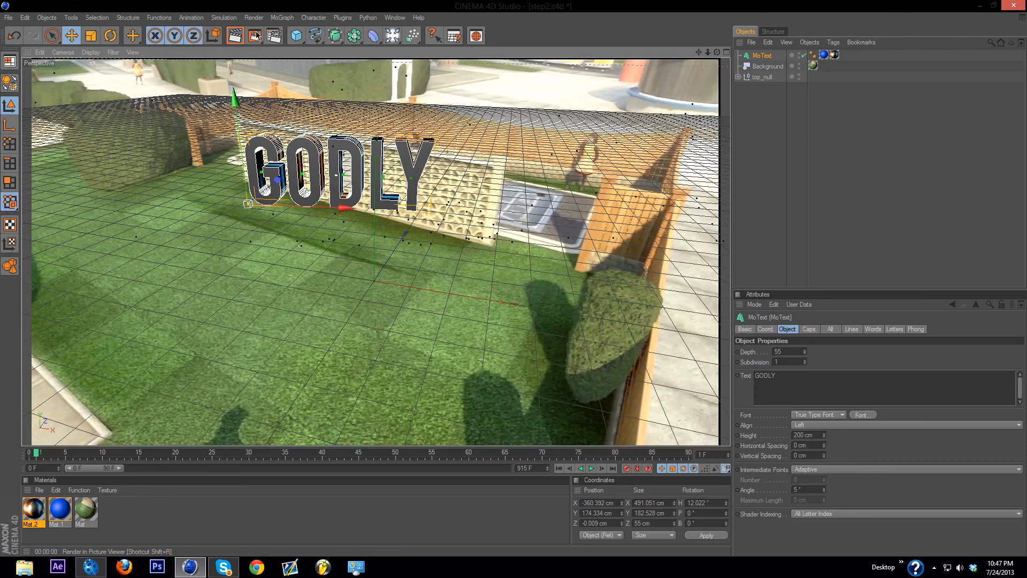
Step: Render the animation in the Picture Viewer, decline stopping it, and switch to the desktop
click(255, 38)
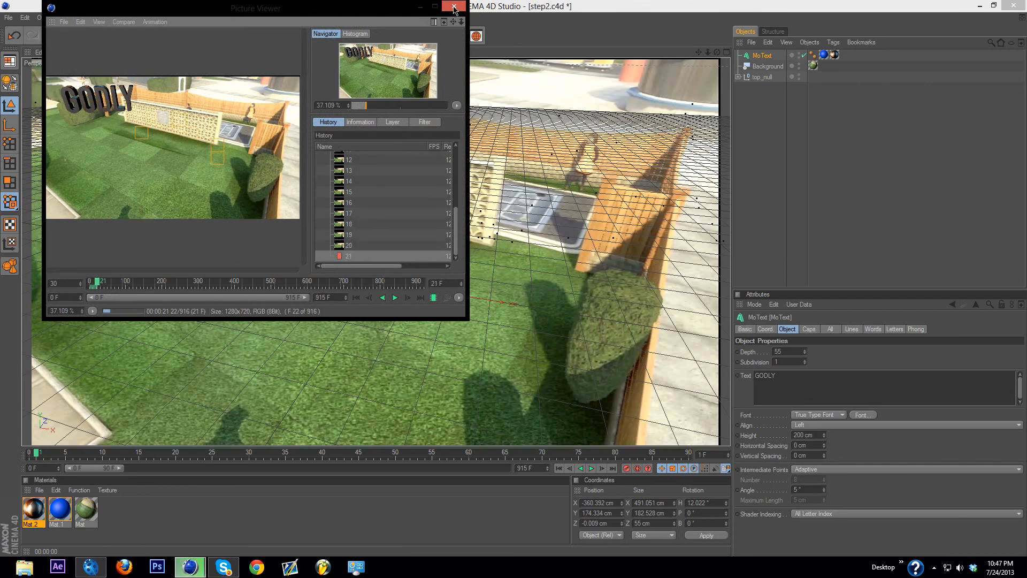
click(574, 321)
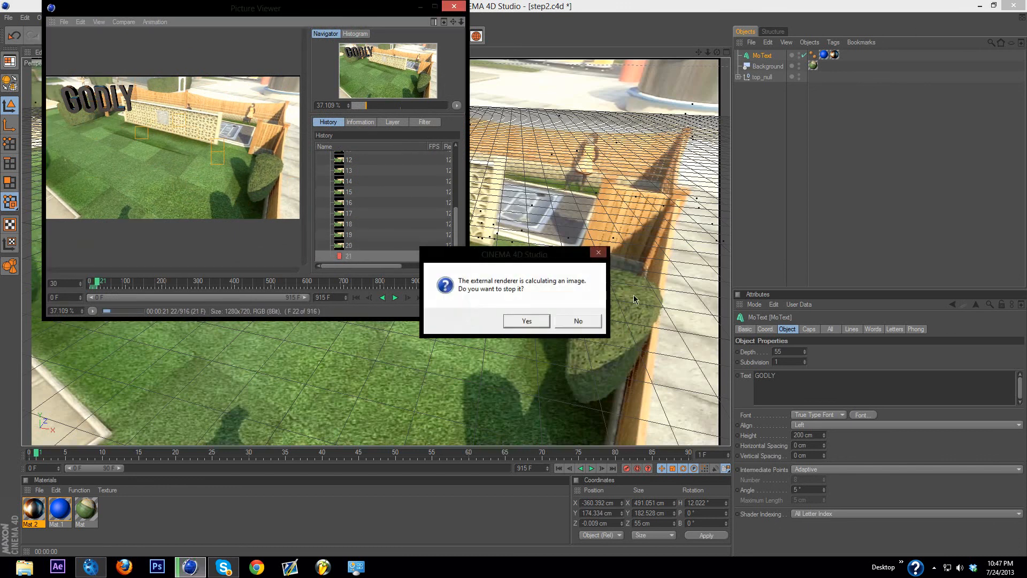
click(980, 5)
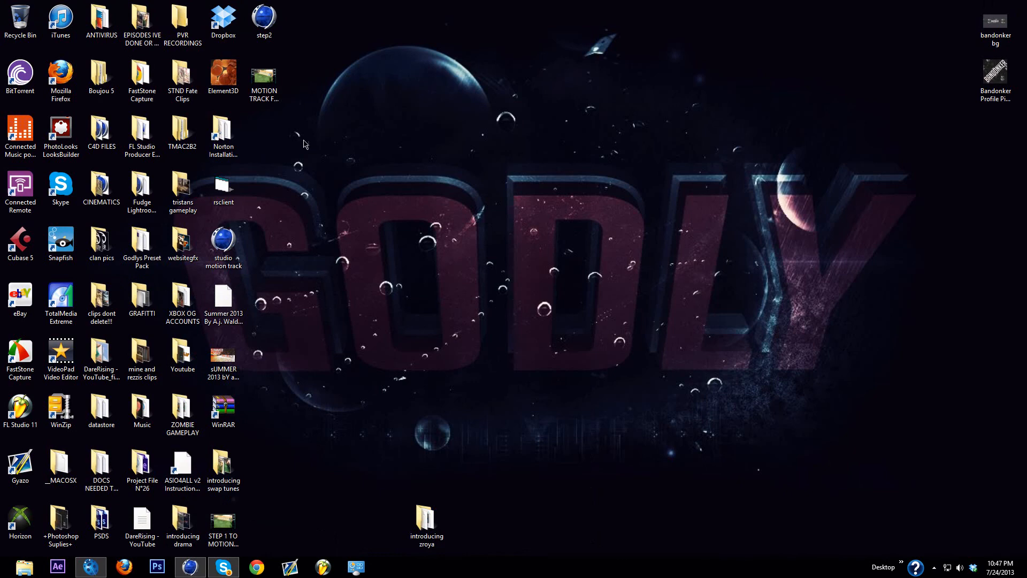
Step: Play the rendered MOTION TRACK FOR EPISODE video from the desktop and return to the desktop
double_click(264, 77)
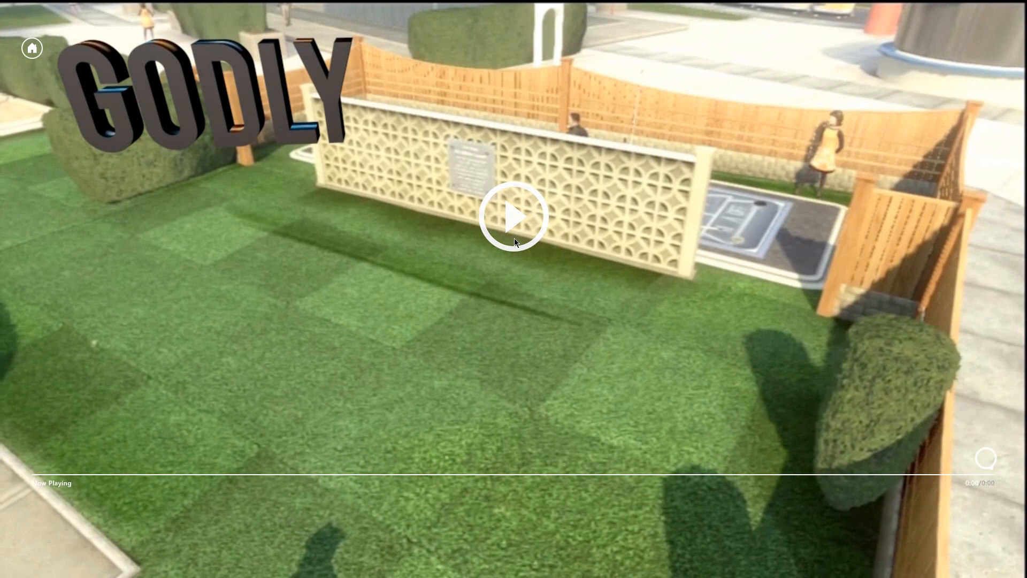
click(515, 239)
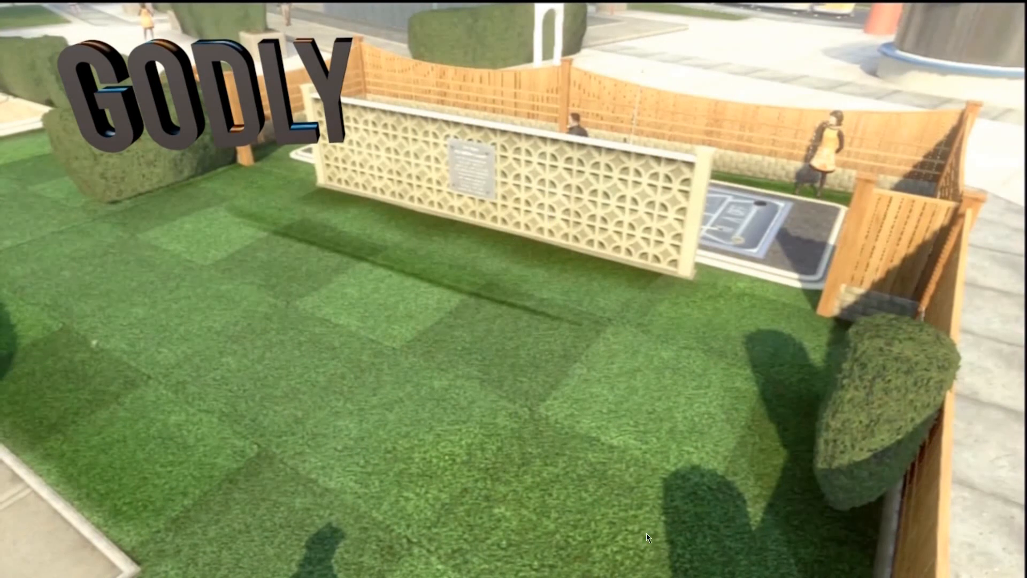
mouse_move(1026, 576)
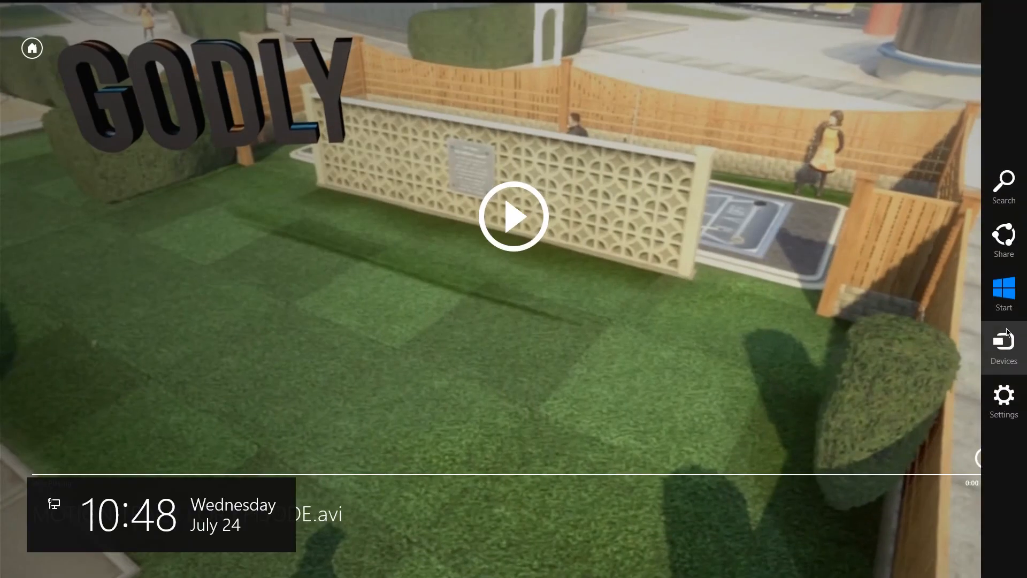
click(1010, 295)
click(130, 147)
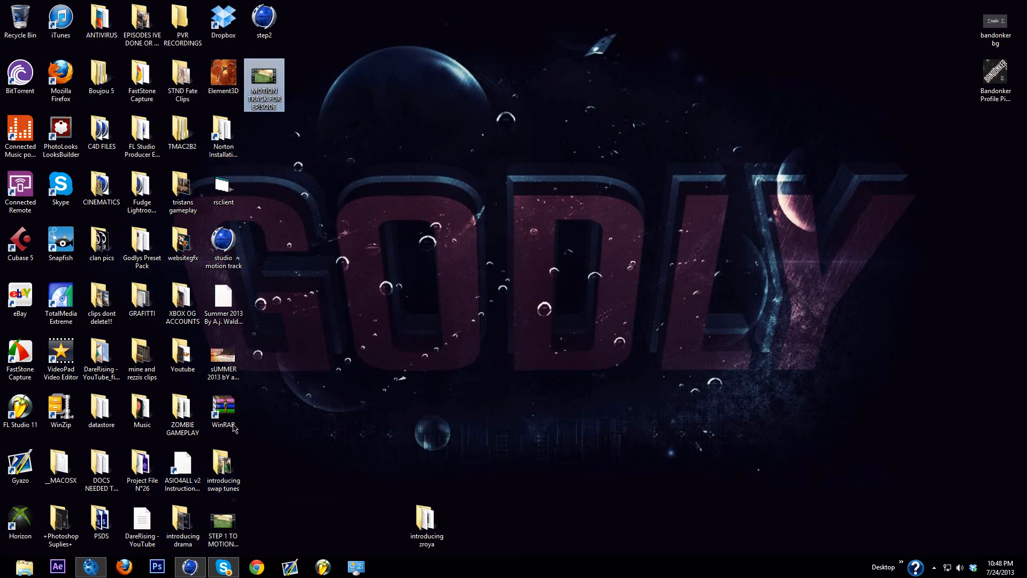
Step: Open the introducing swap tunes folder and play the SWAP TUNES INTRO video
click(226, 493)
double_click(226, 493)
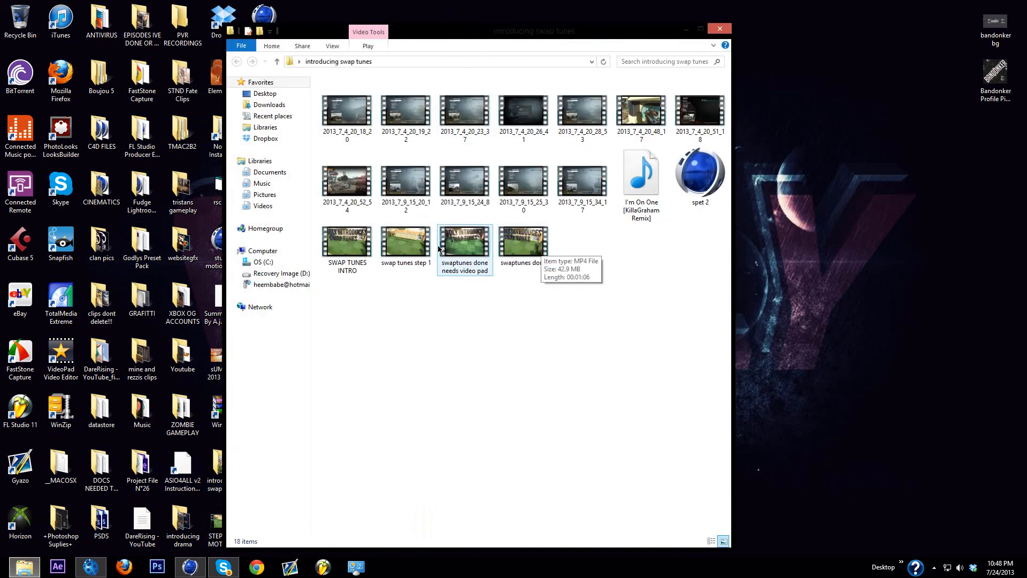
double_click(359, 251)
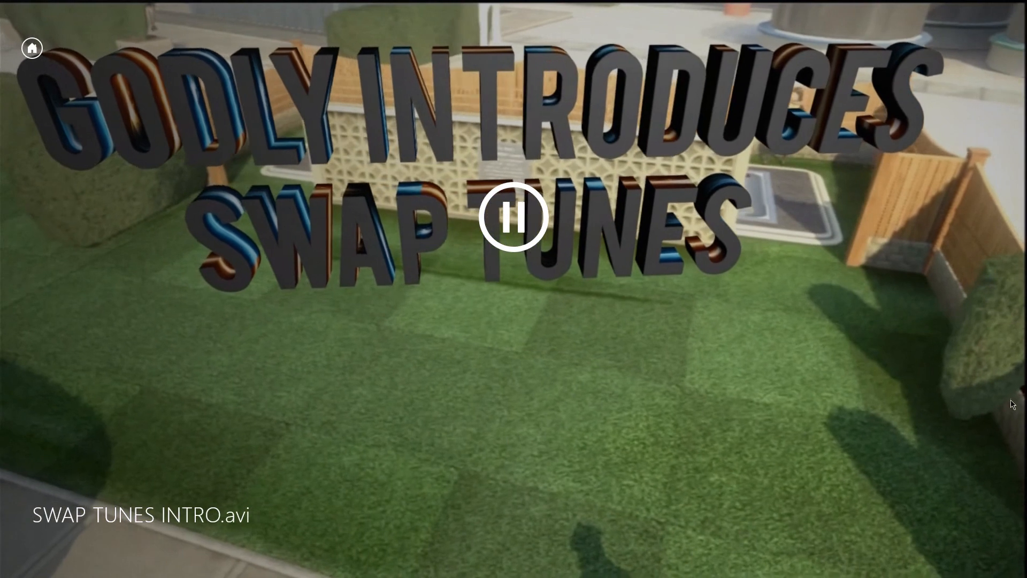
mouse_move(1022, 503)
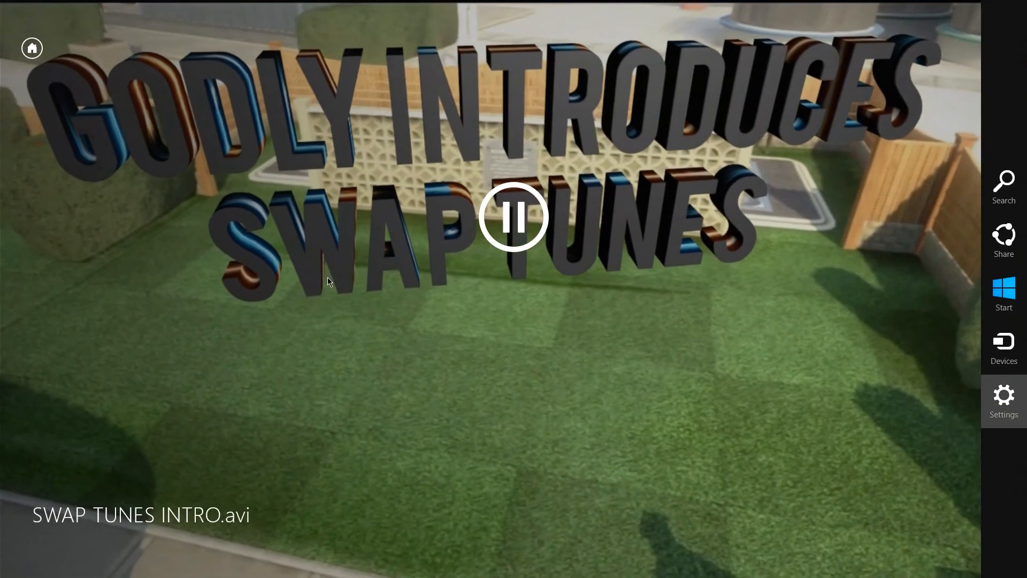